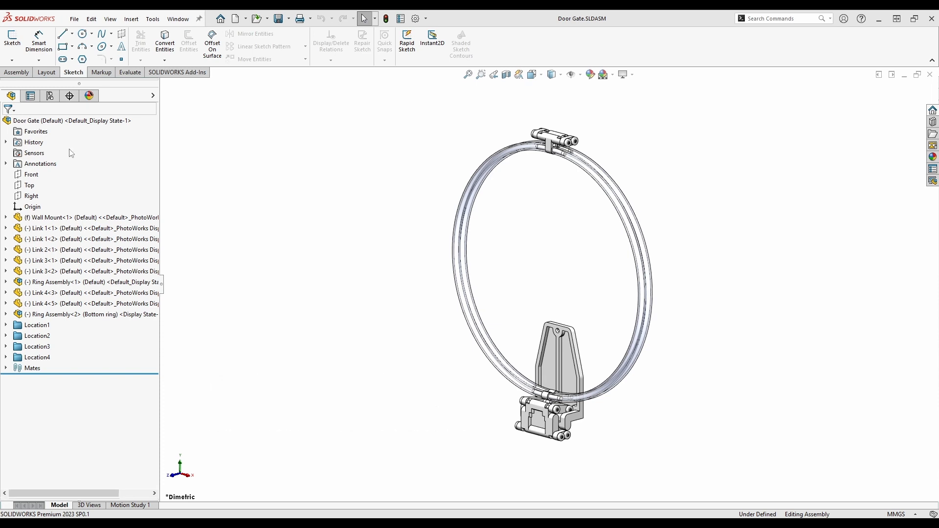
- Add an 'Exploded' configuration to the Door Gate assembly and make it active
click(49, 95)
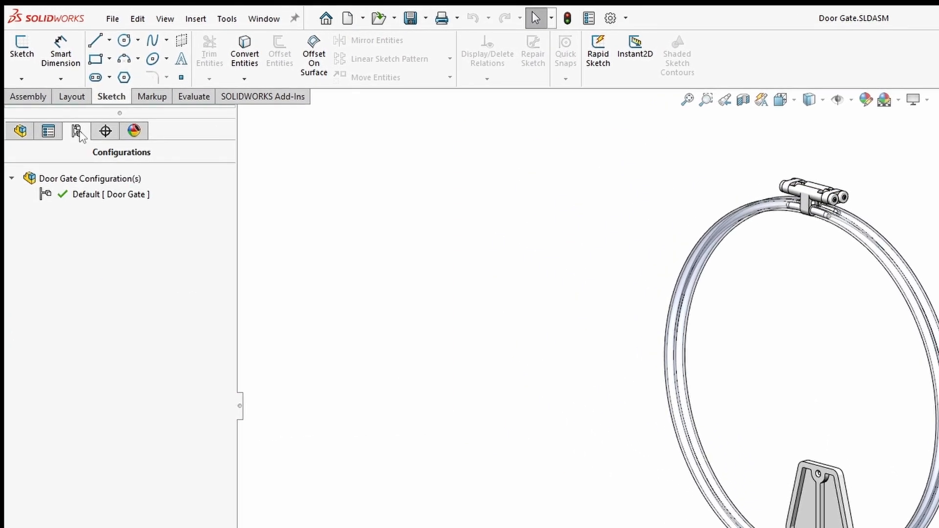
right_click(76, 181)
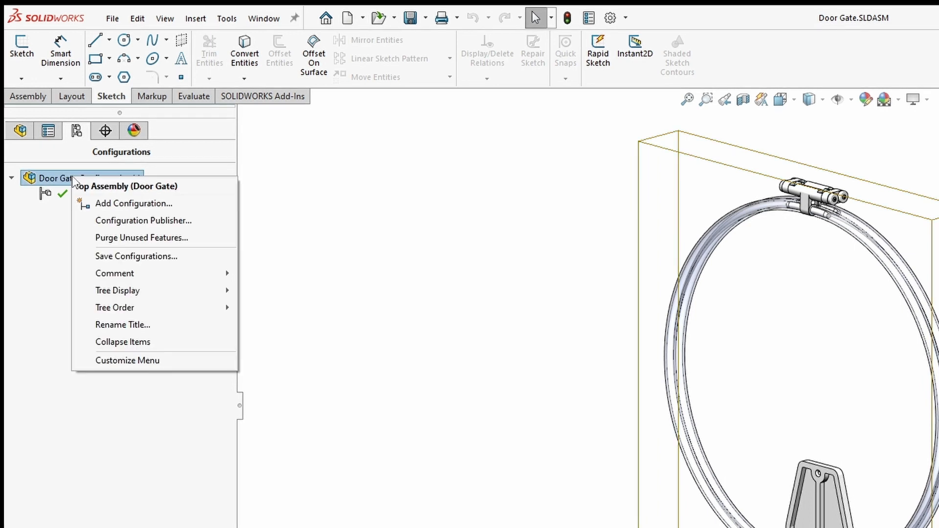
click(131, 203)
text(Expl)
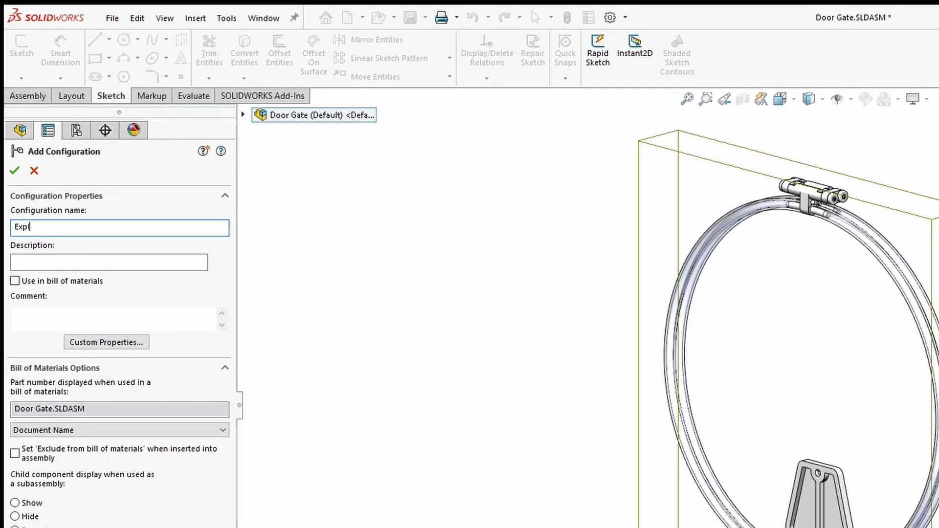
text(oded)
key(Return)
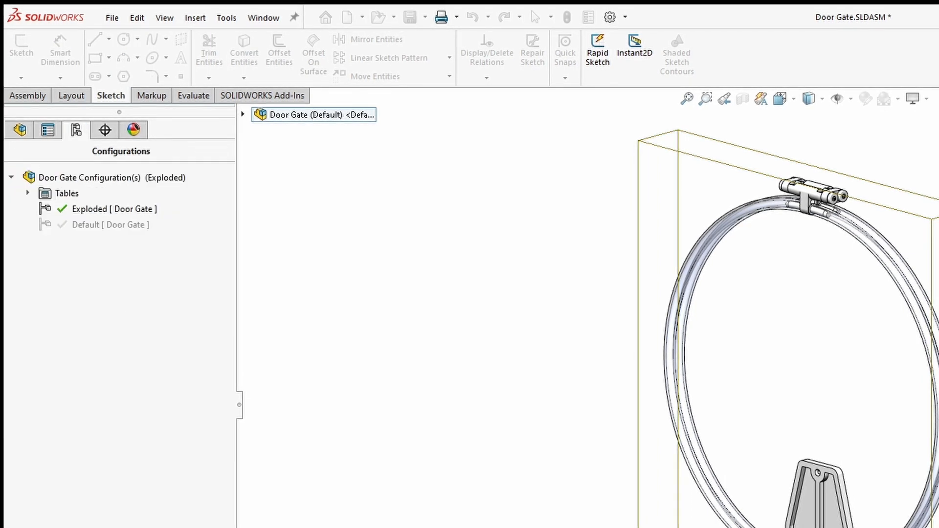
click(21, 130)
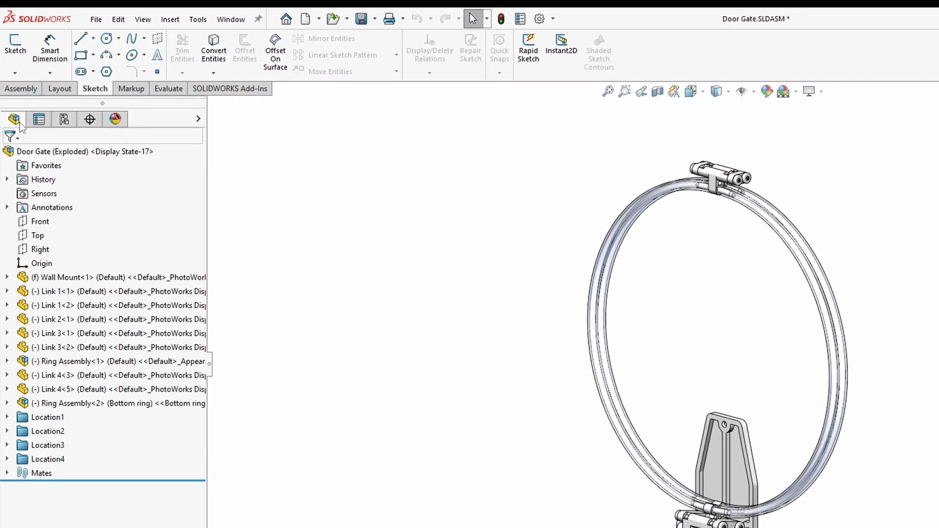
- In the Mates folder, suppress the 'All the limits' mates and unsuppress the Parallel mates
click(7, 473)
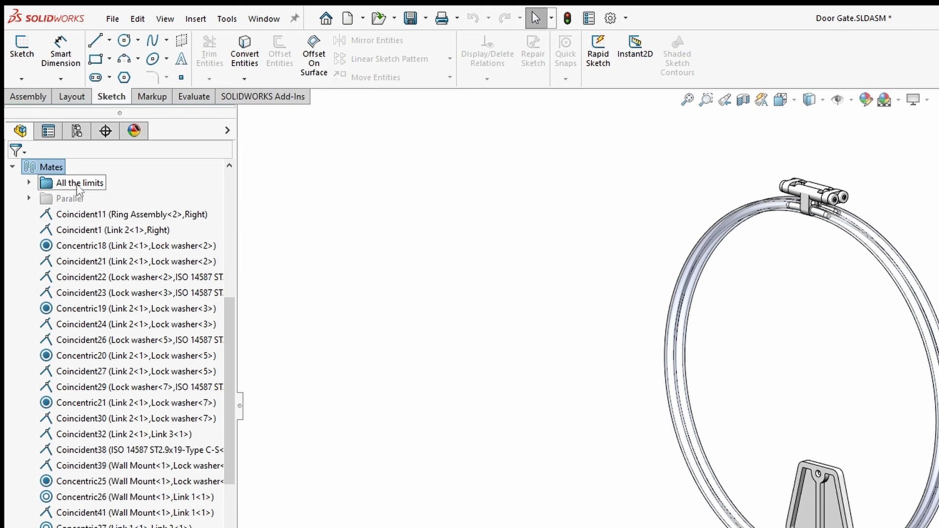
right_click(78, 190)
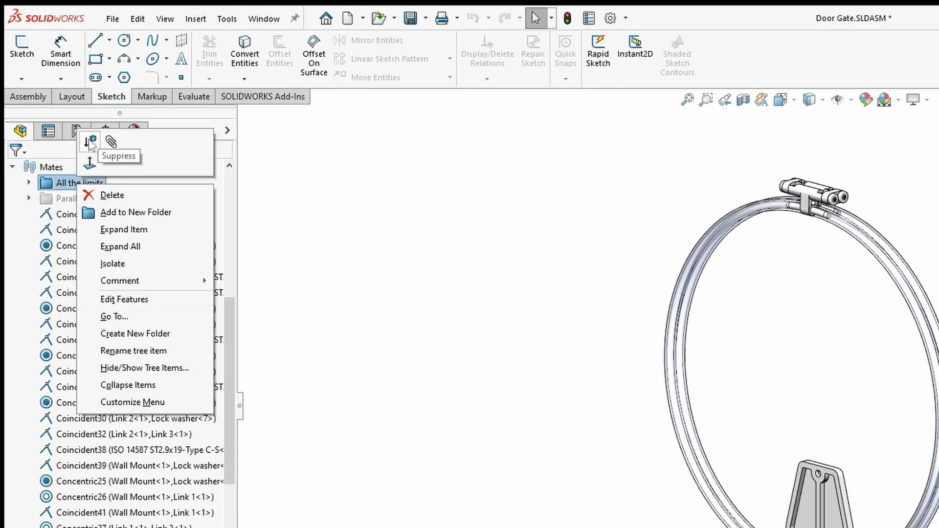
click(92, 141)
right_click(66, 202)
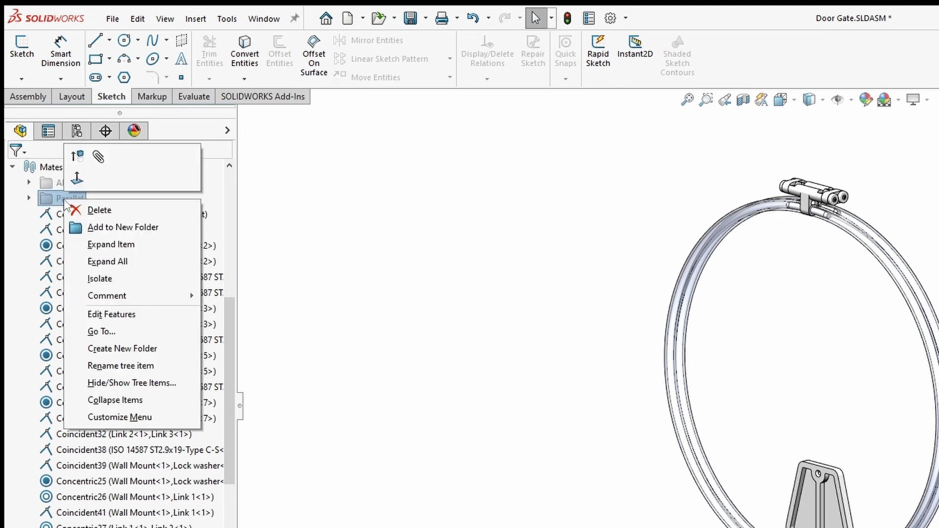
click(78, 157)
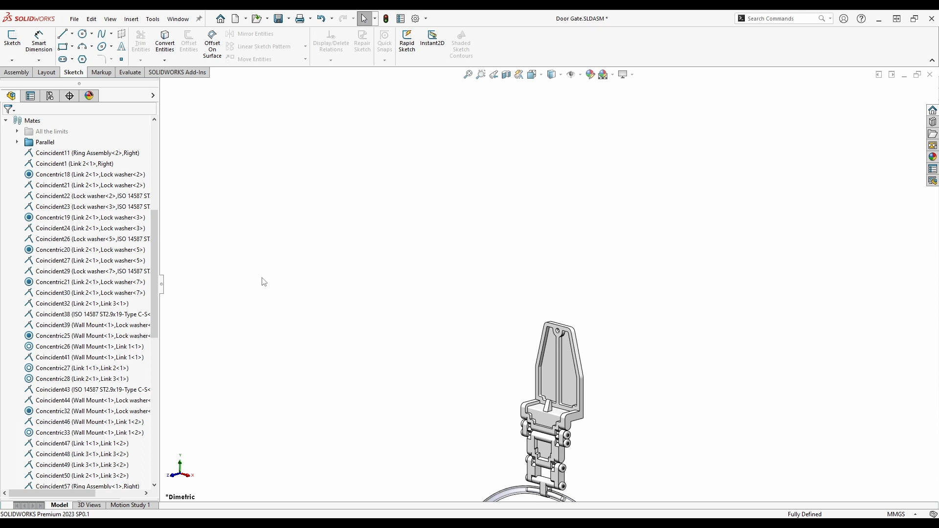
- Tilt the front view slightly downward and save it as the named view 'Exploded View'
key(ctrl+1)
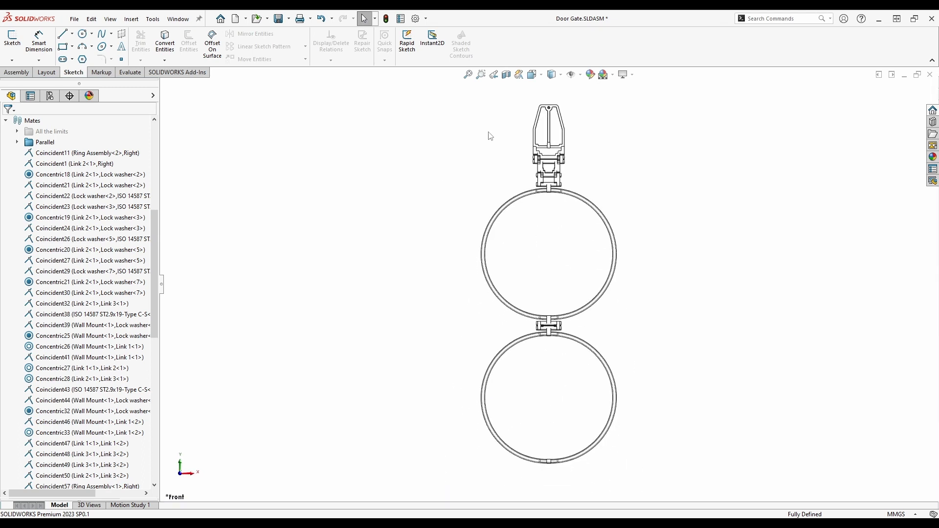
key(Left)
key(Left)
key(Left)
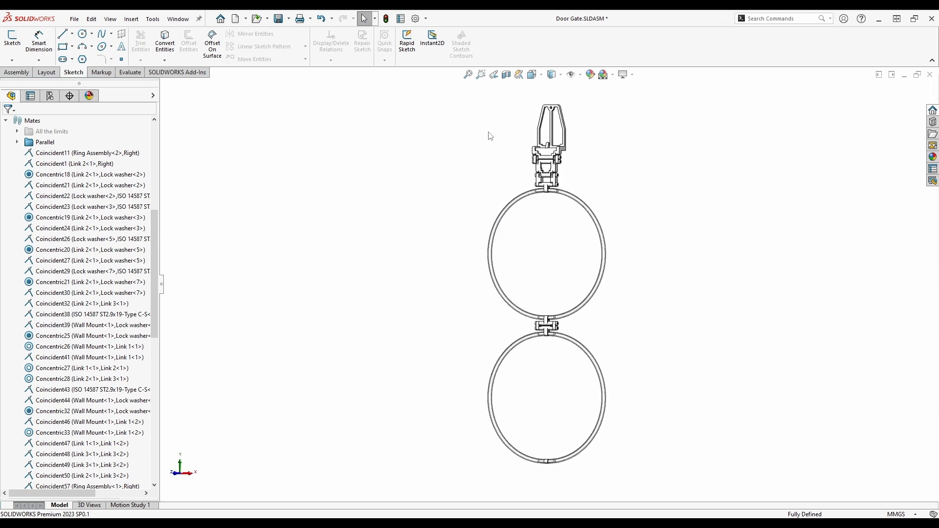
key(Right)
key(Down)
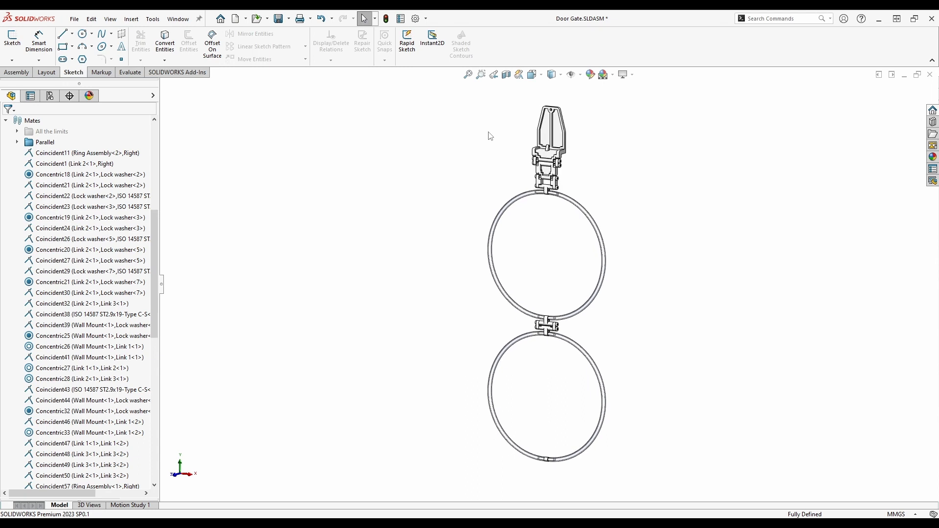
key(space)
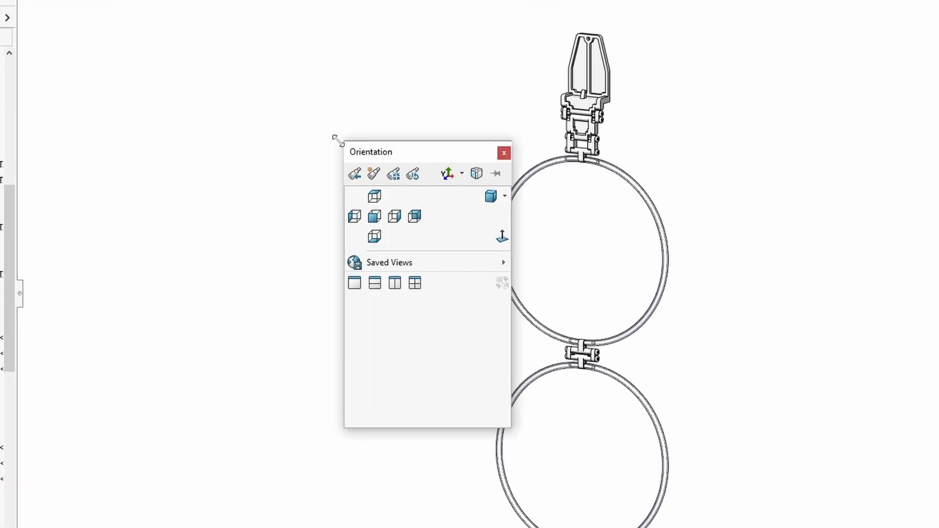
click(373, 174)
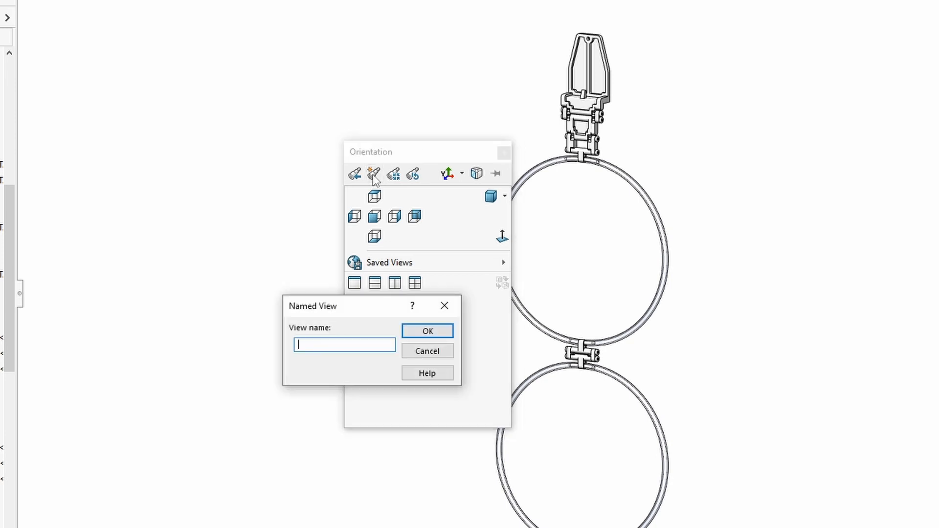
text(Exploded View)
key(Return)
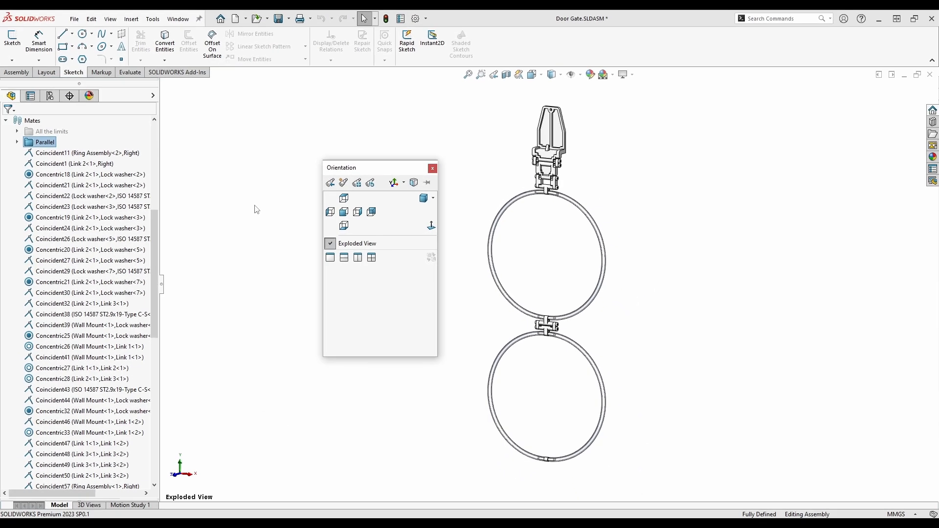
click(286, 215)
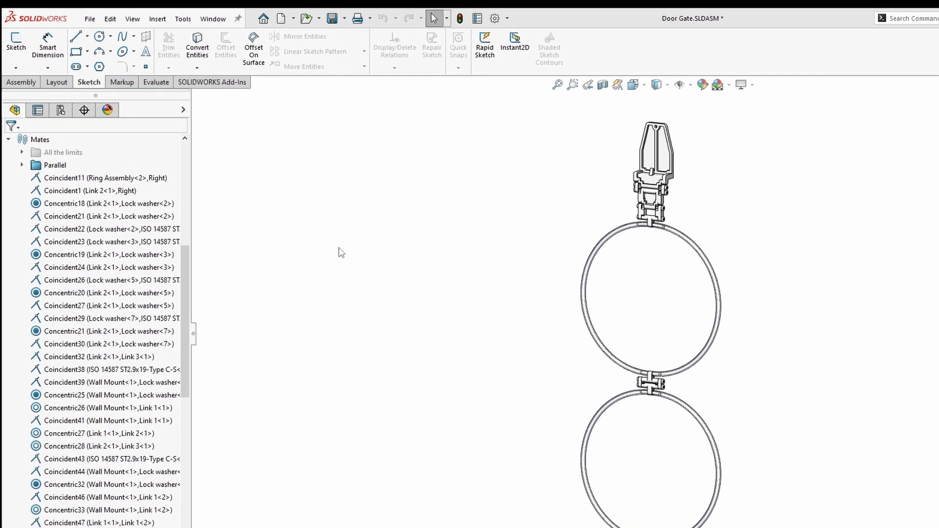
- Start a new exploded view on the Exploded configuration and pick the top ISO 14587 ST2.9x19 hinge screw
click(51, 97)
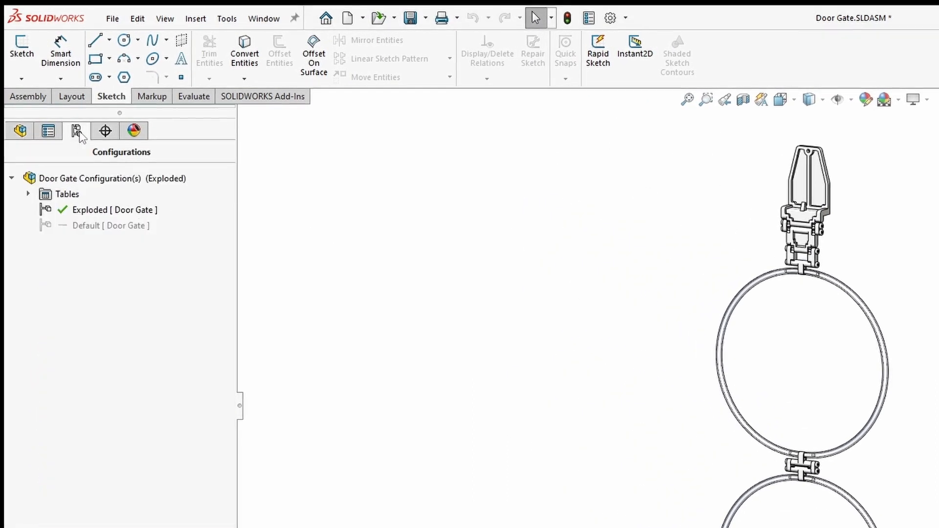
right_click(100, 209)
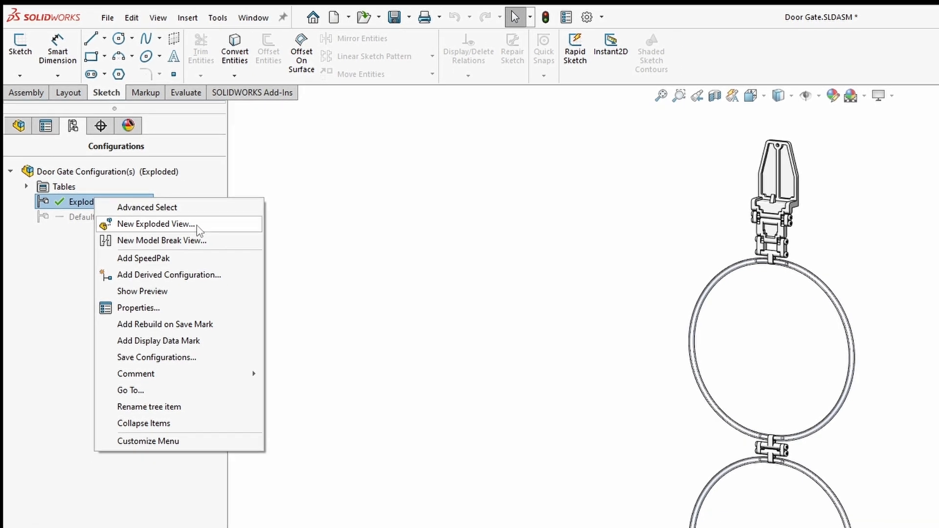
click(205, 232)
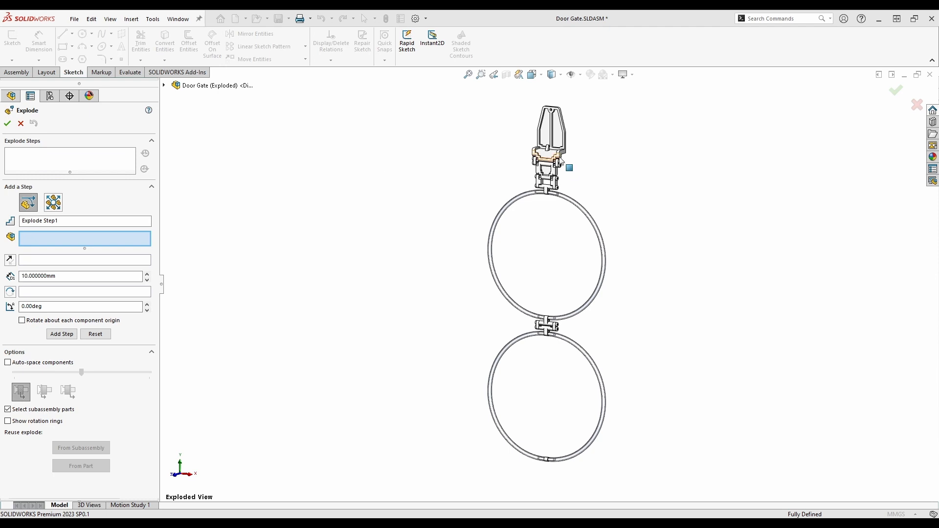
scroll(561, 162, down, 10)
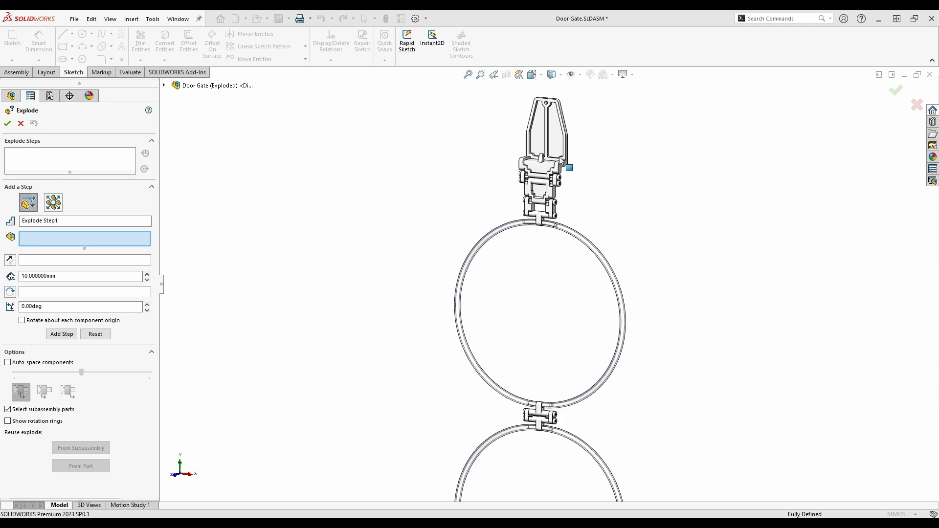
scroll(560, 299, down, 2)
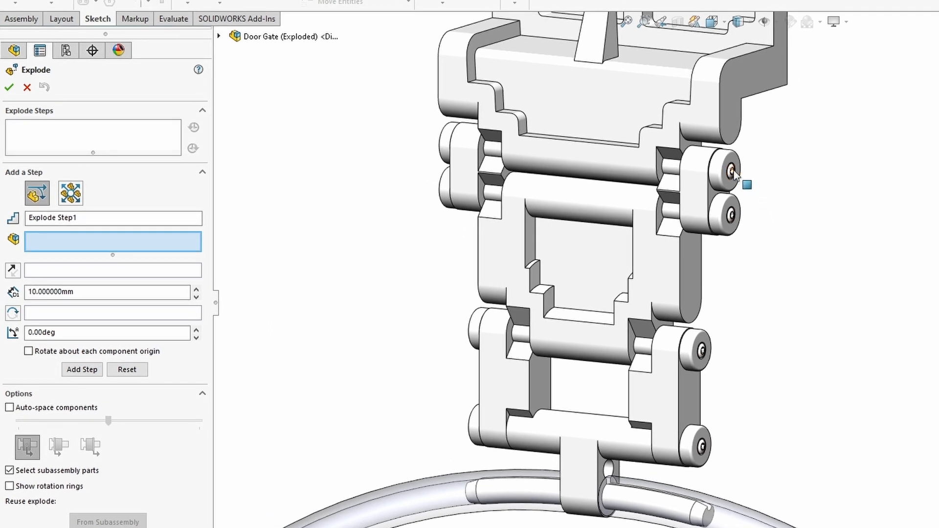
click(732, 171)
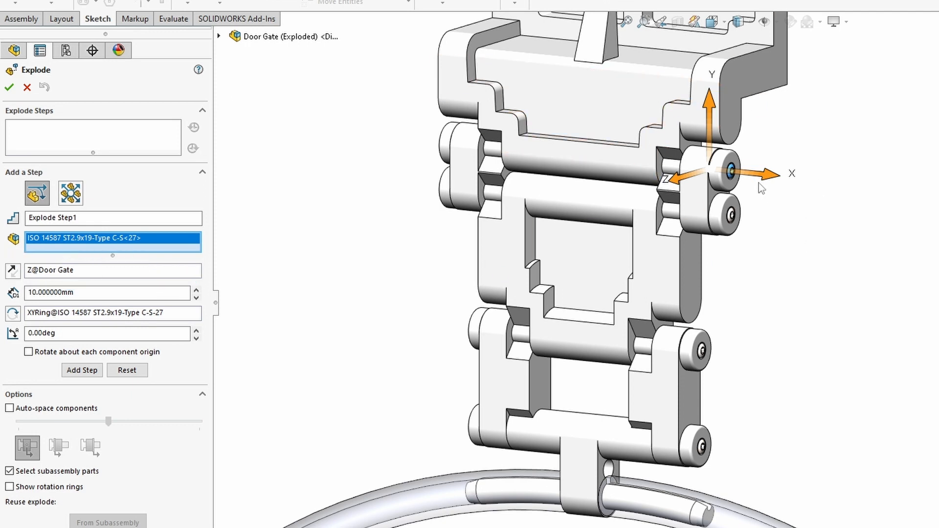
- Move the hinge screw 109.72 mm along X with a 720° spin, then close Explode
drag(777, 182, 936, 192)
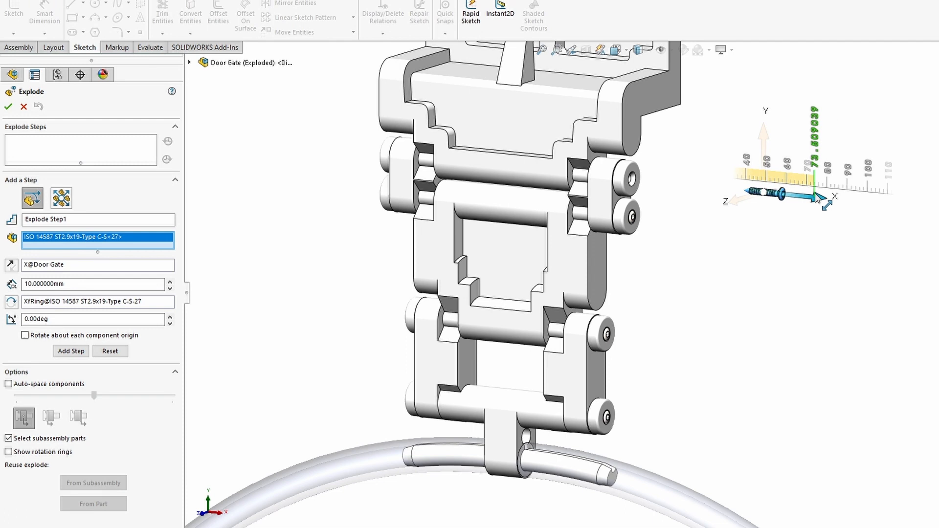
drag(816, 197, 890, 189)
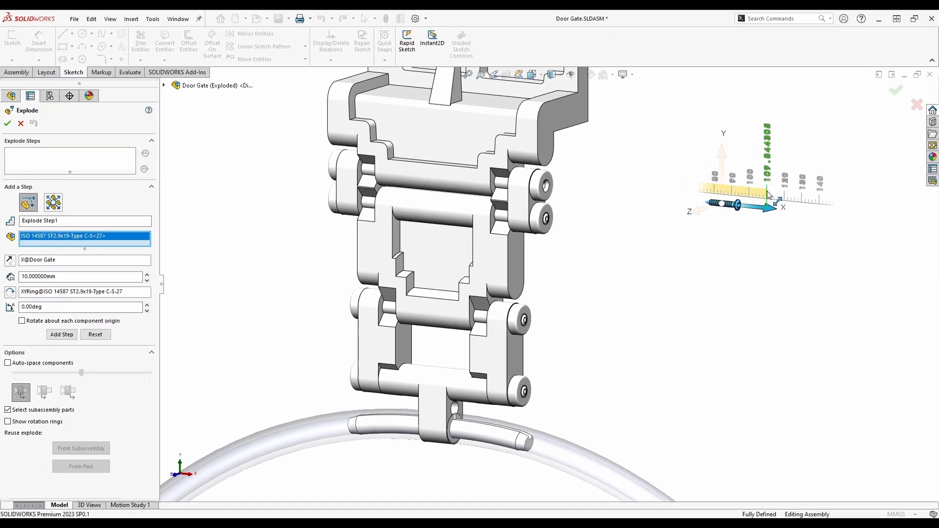
drag(768, 195, 767, 196)
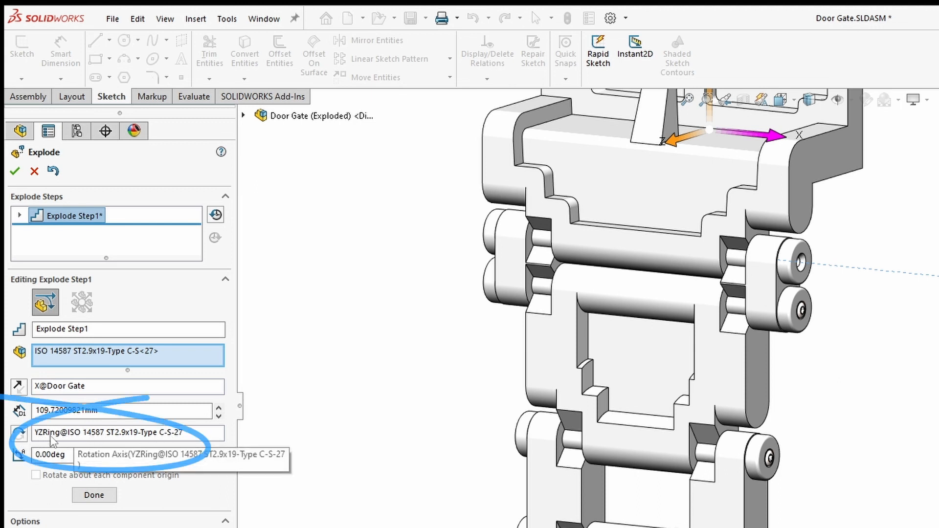
drag(68, 454, 8, 460)
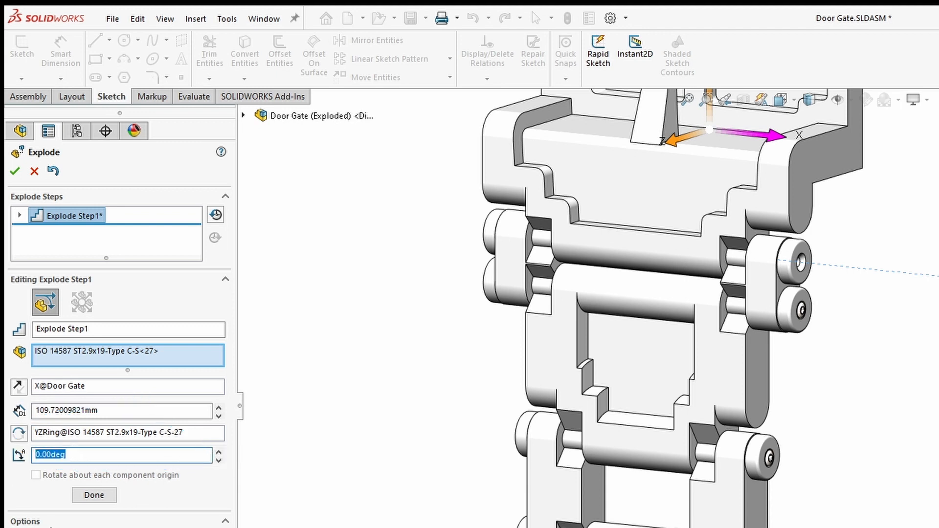
text(720)
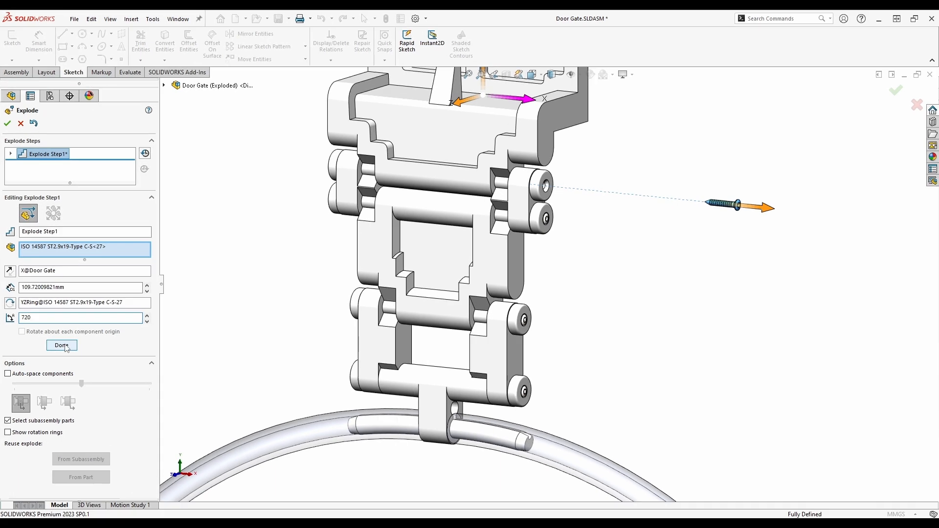
click(61, 346)
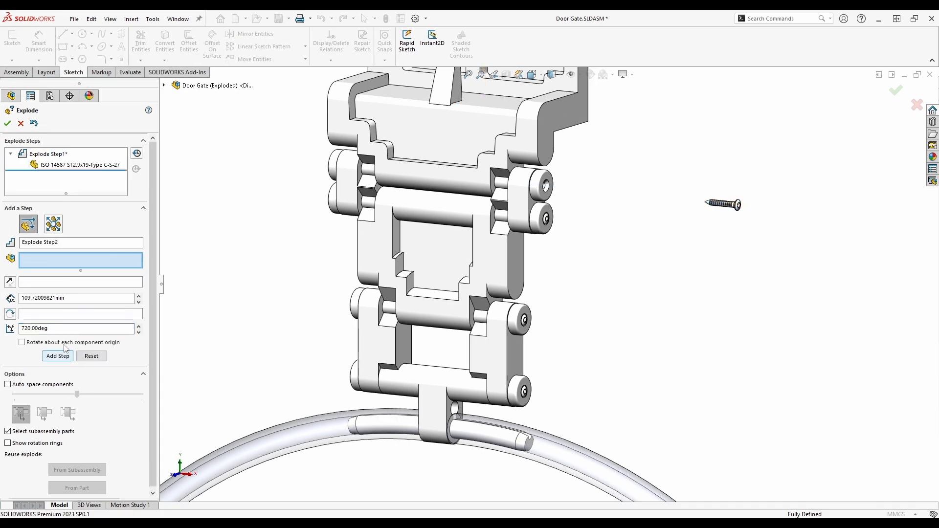
click(7, 123)
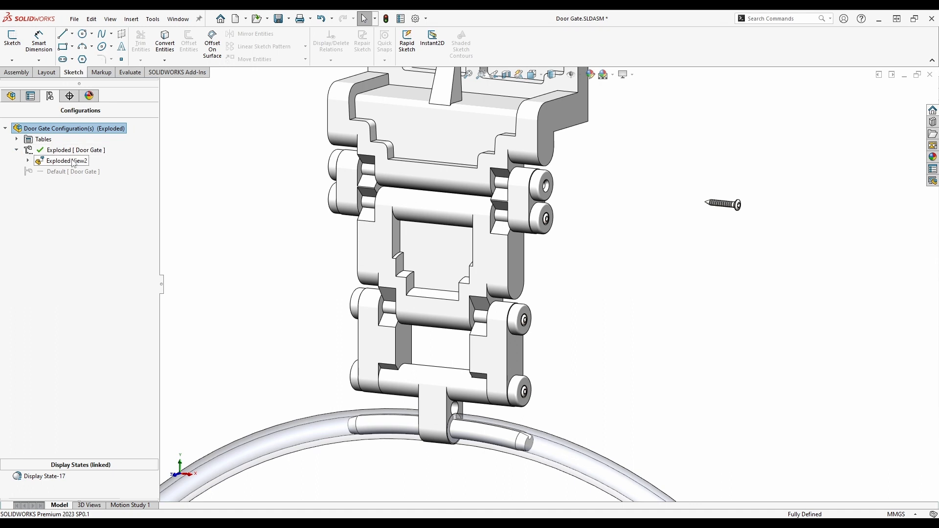
- Preview the collapse animation of Exploded View2, then close the Animation Controller
right_click(73, 163)
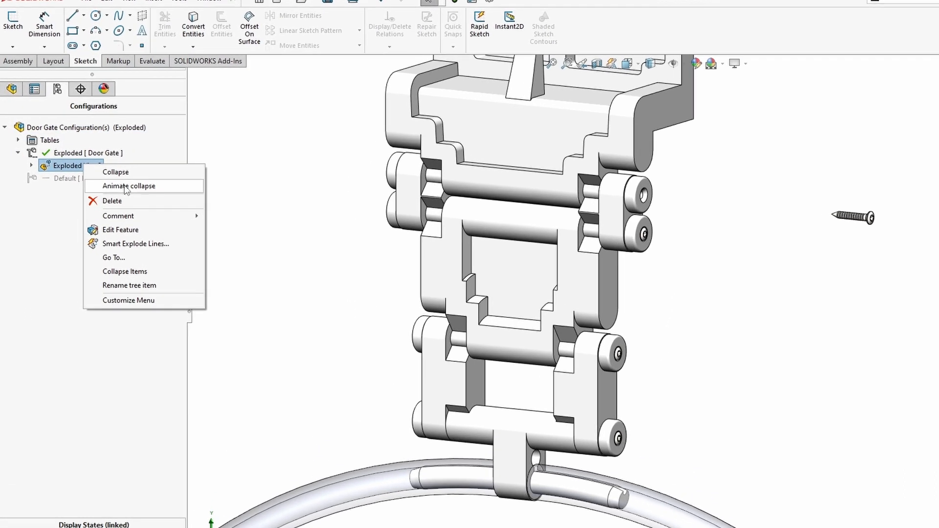
click(136, 190)
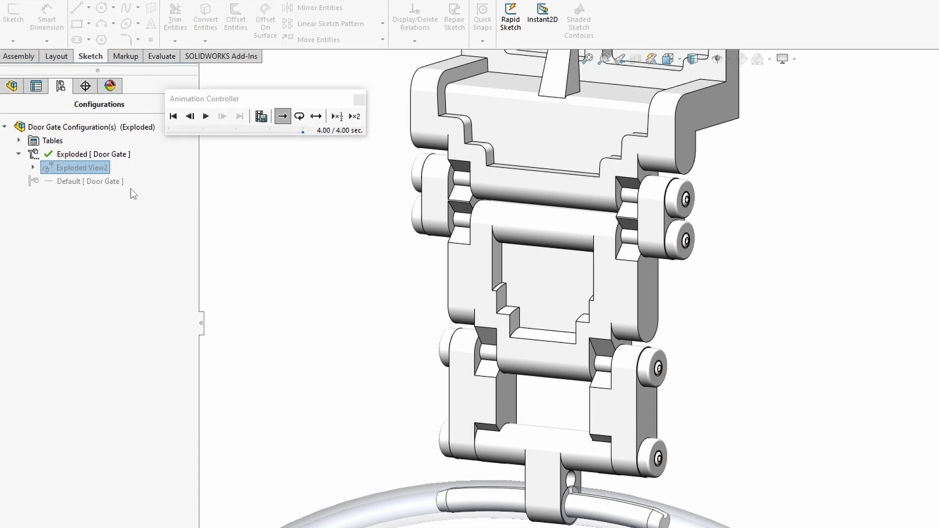
click(359, 99)
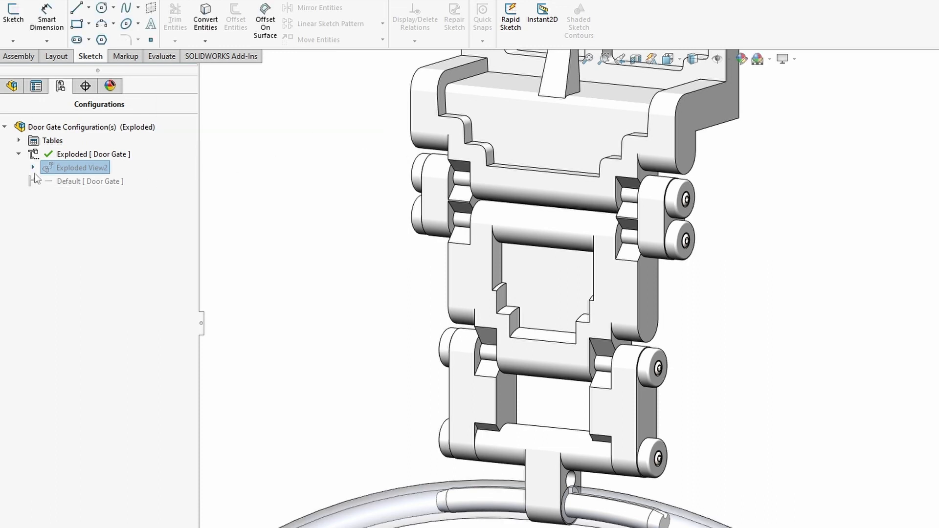
- Expand Exploded View2 and reopen it for editing
click(32, 167)
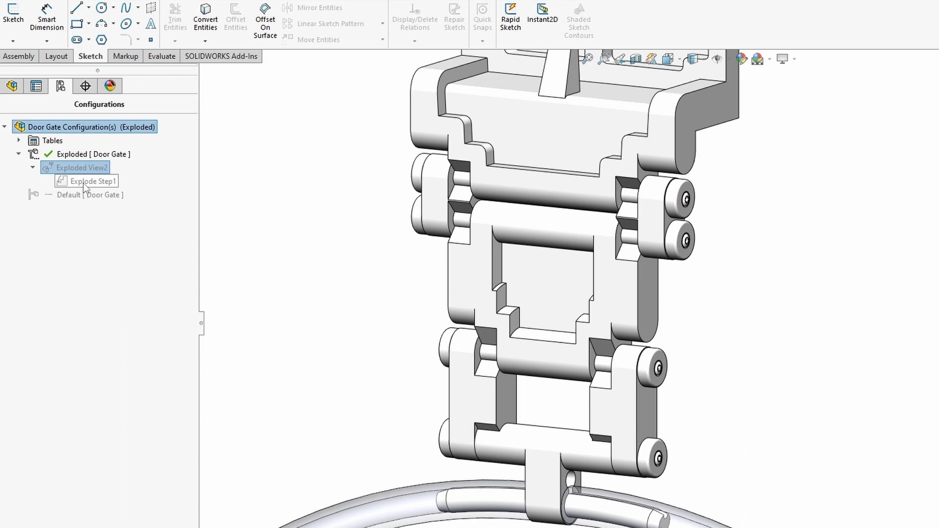
right_click(78, 168)
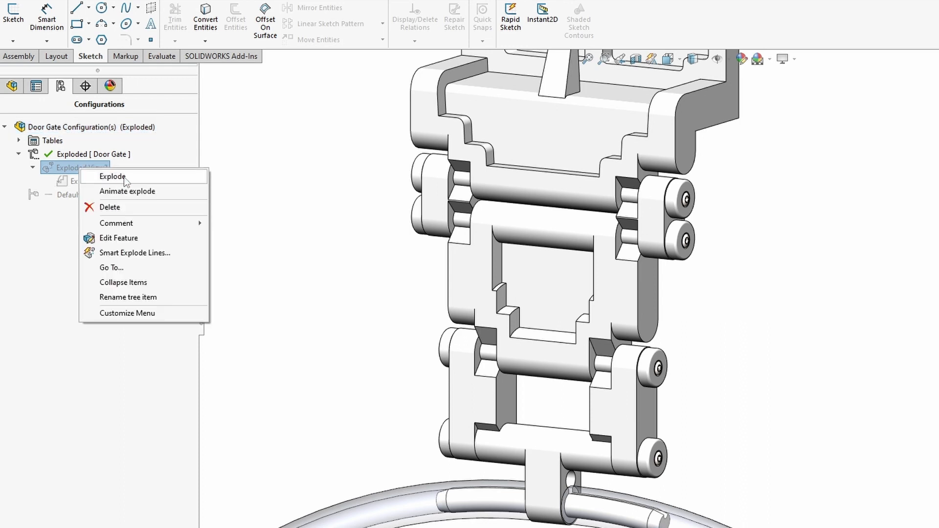
click(121, 240)
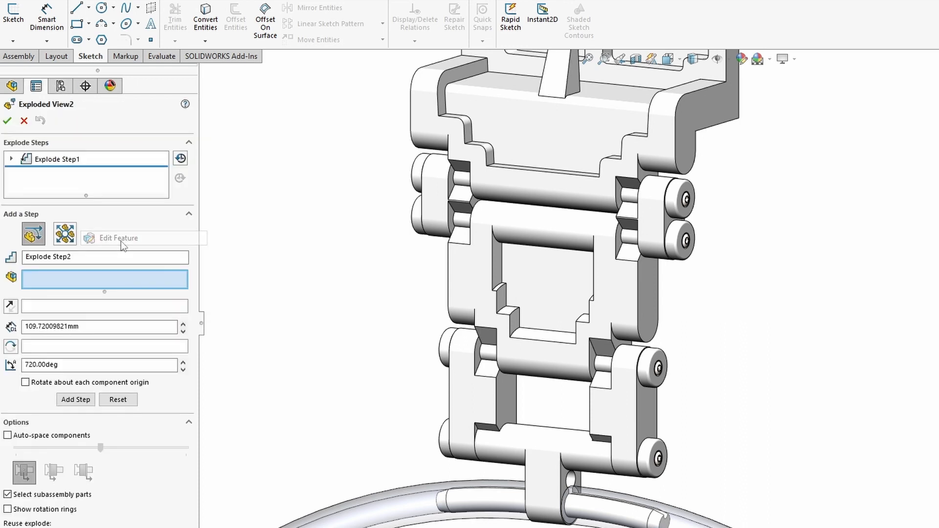
- Edit Explode Step1 to push the first screw farther out from the hinge
click(12, 160)
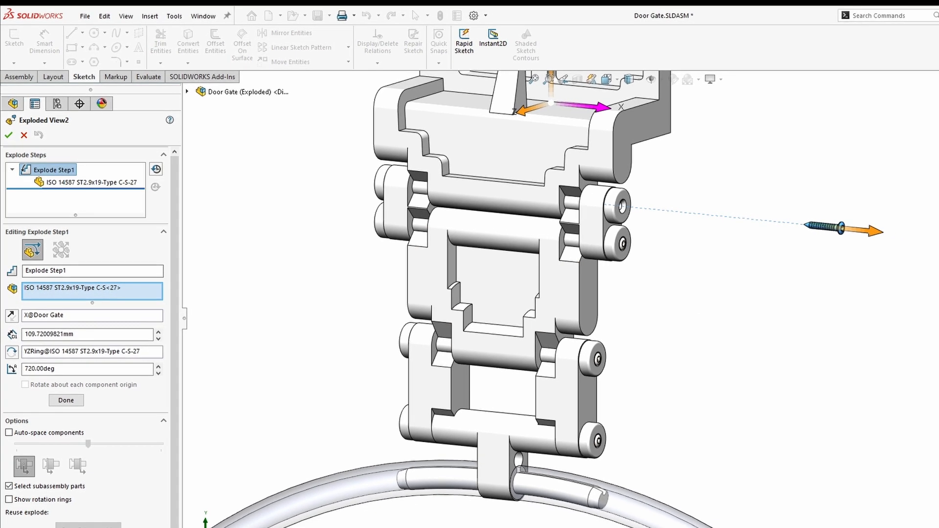
drag(866, 230, 908, 235)
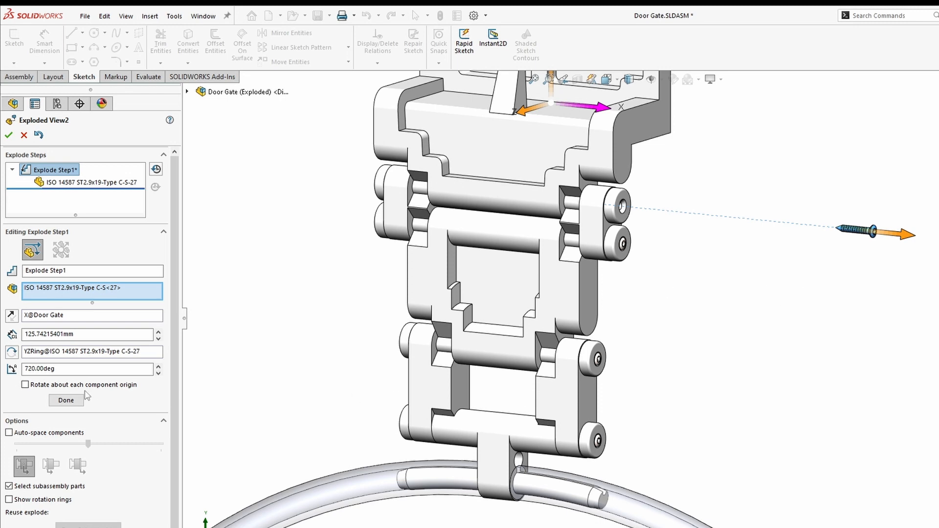
click(65, 400)
- Add Explode Step2 sliding the second screw 122.48 mm along X with a 720° spin
click(625, 244)
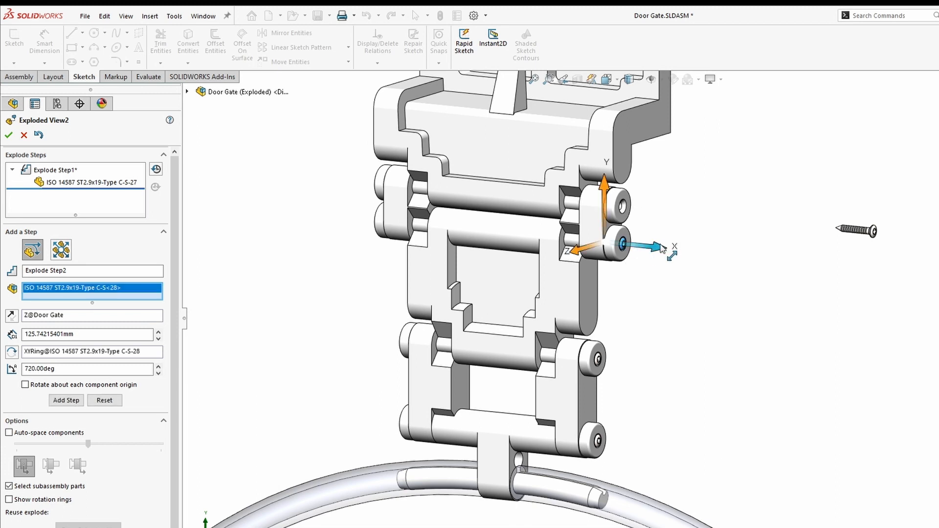
drag(669, 255, 883, 280)
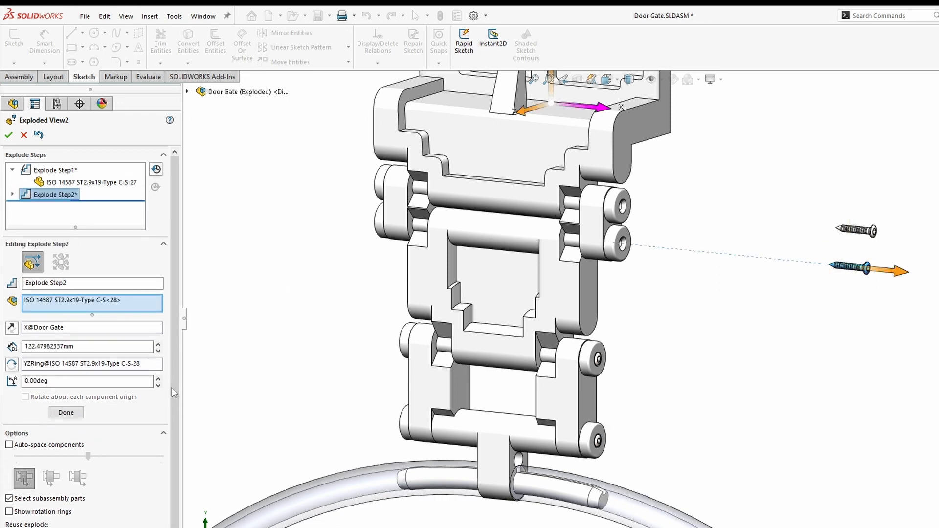
click(78, 383)
text(720)
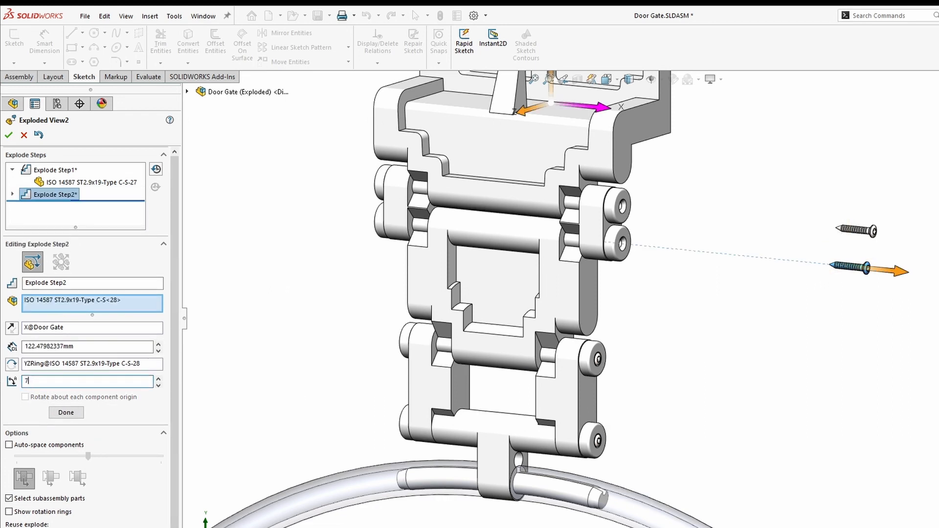
click(65, 412)
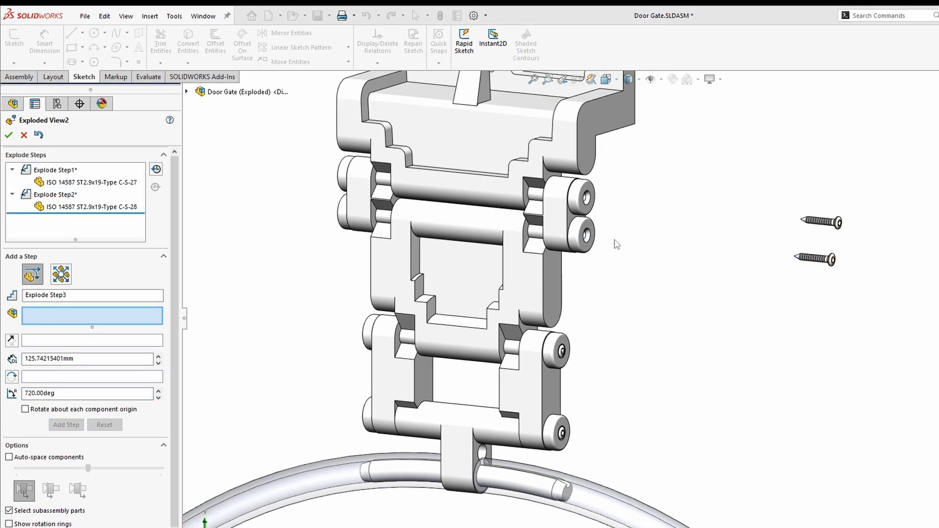
- Pull the upper and lower lock washers out toward the screws as Explode Steps 3 and 4
click(592, 191)
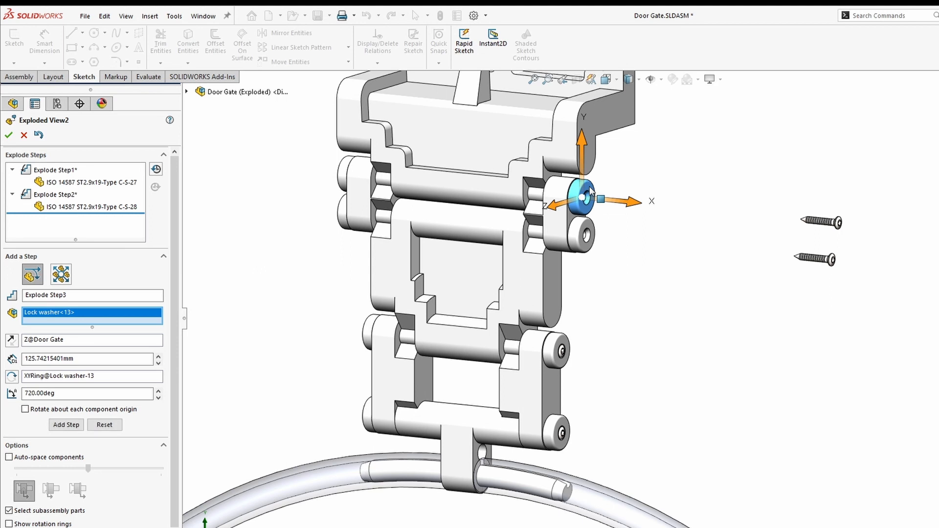
click(593, 230)
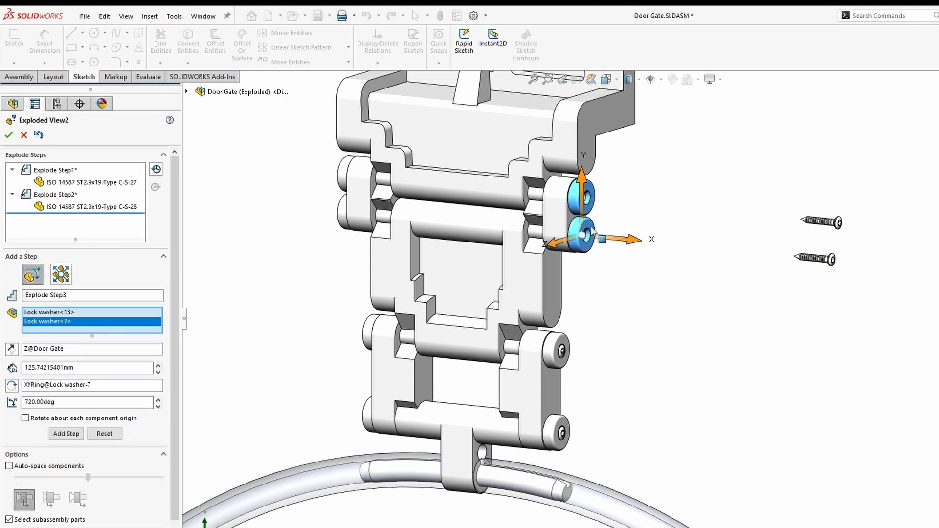
click(137, 353)
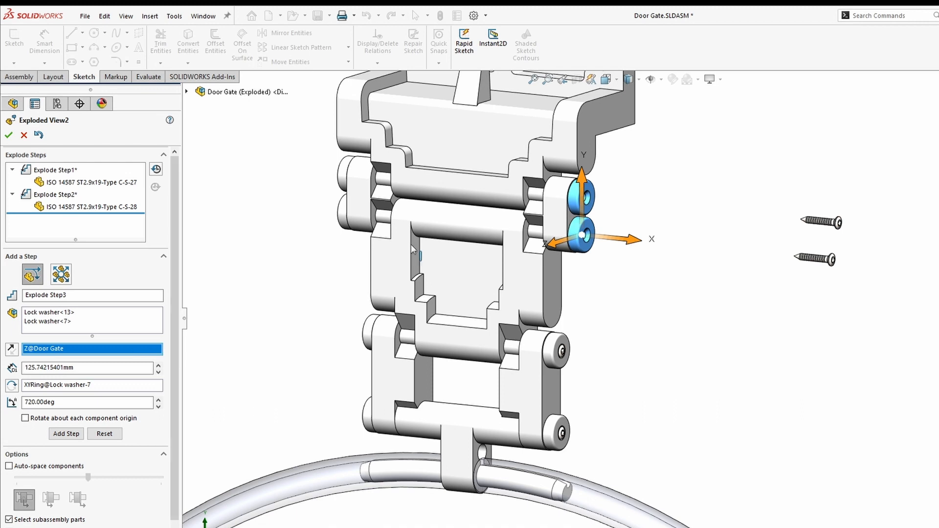
click(602, 117)
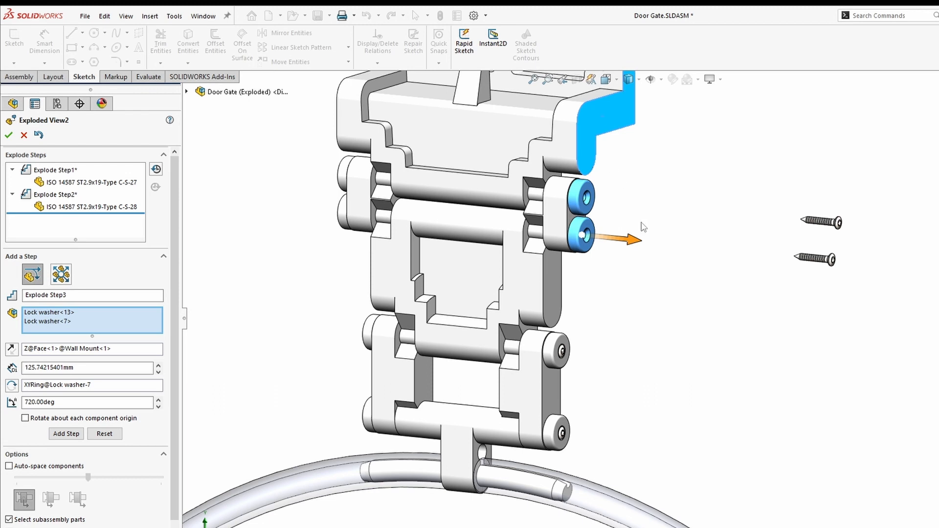
drag(638, 242, 793, 262)
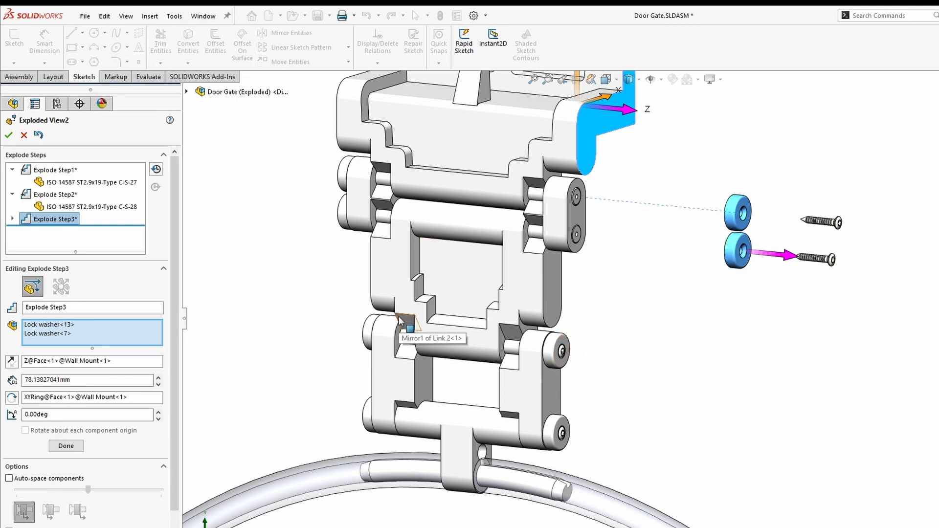
click(749, 245)
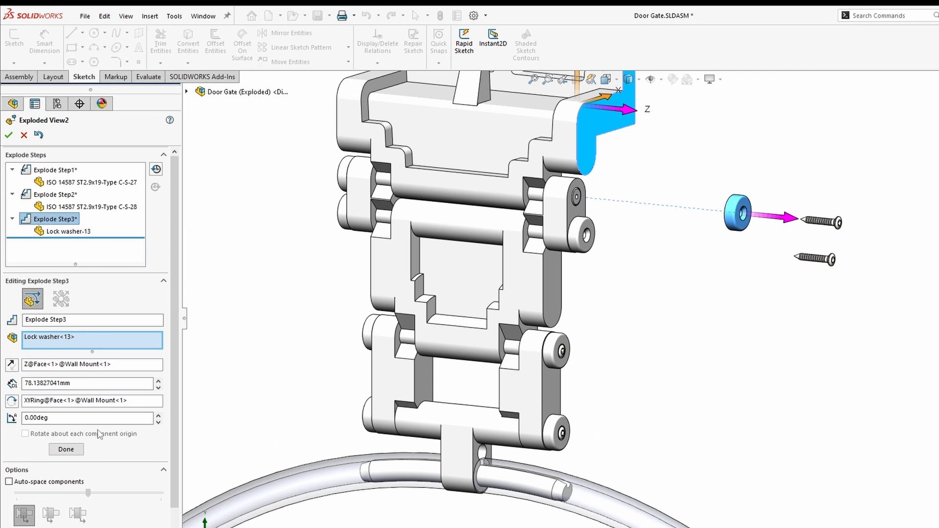
click(66, 449)
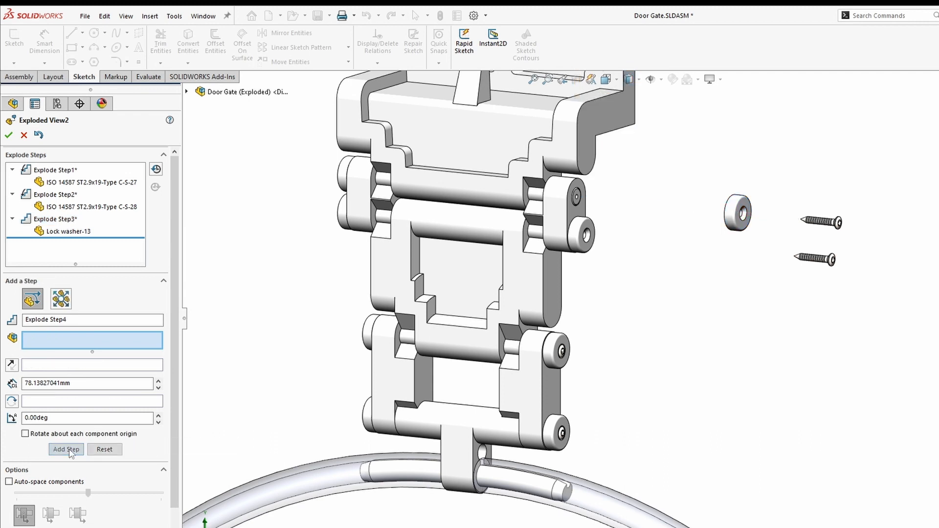
click(581, 231)
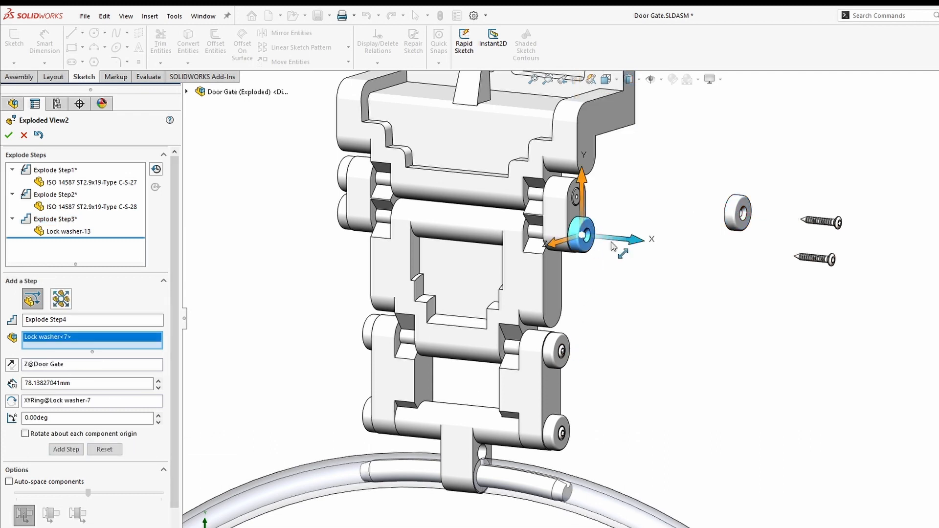
drag(642, 246, 817, 253)
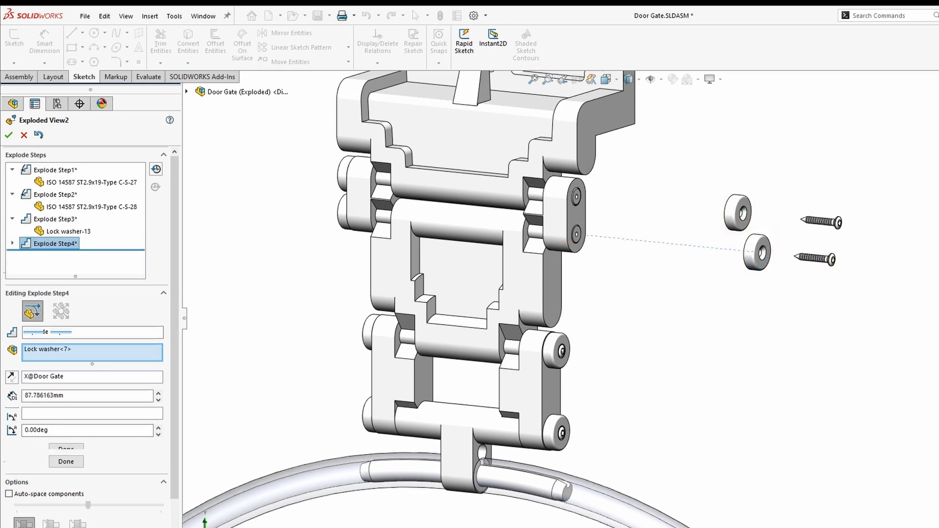
right_click(676, 332)
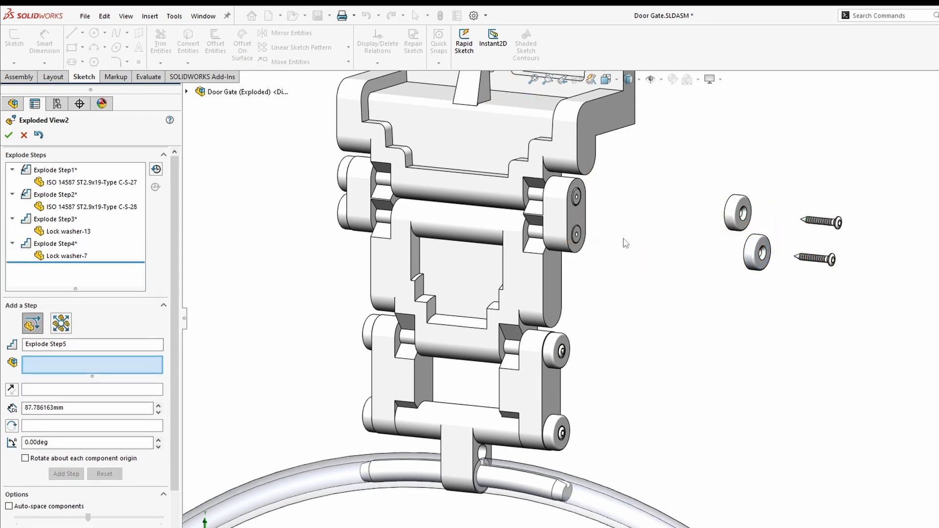
- Slide Link 1 out 49.97 mm along X as Explode Step5
click(579, 213)
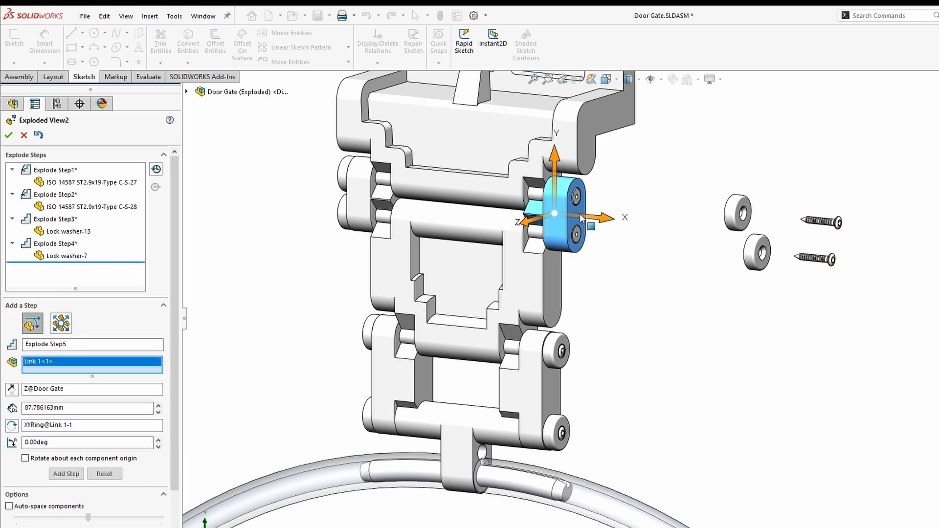
drag(607, 226, 707, 242)
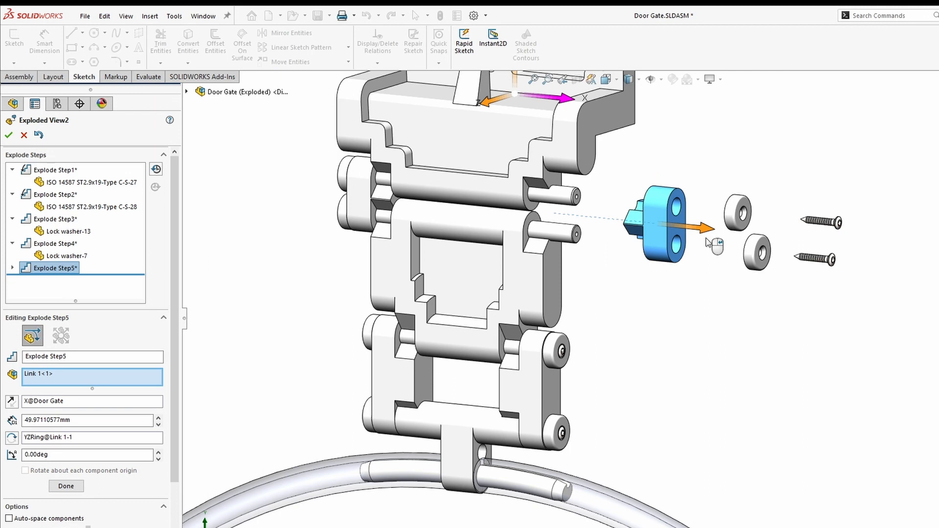
click(707, 242)
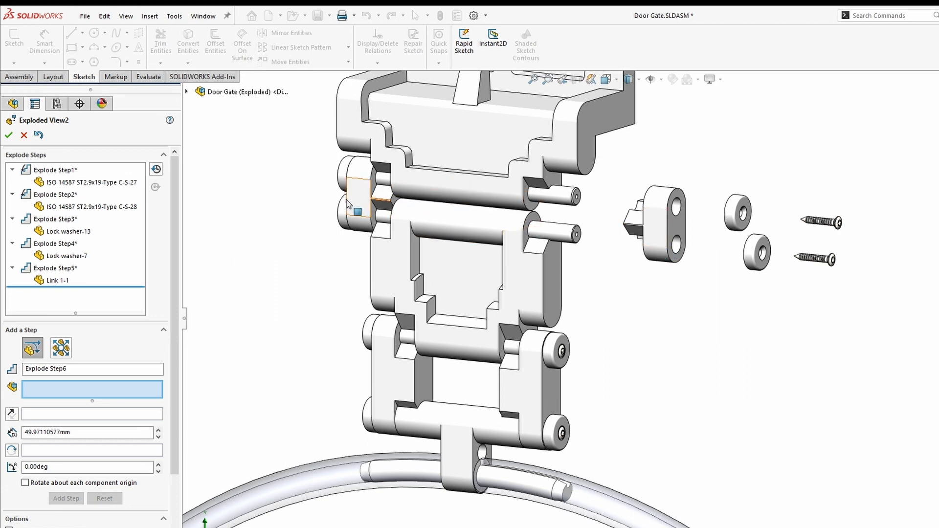
- Pull both left hinge screws out to the left, each spinning 720°
middle_drag(325, 257, 581, 321)
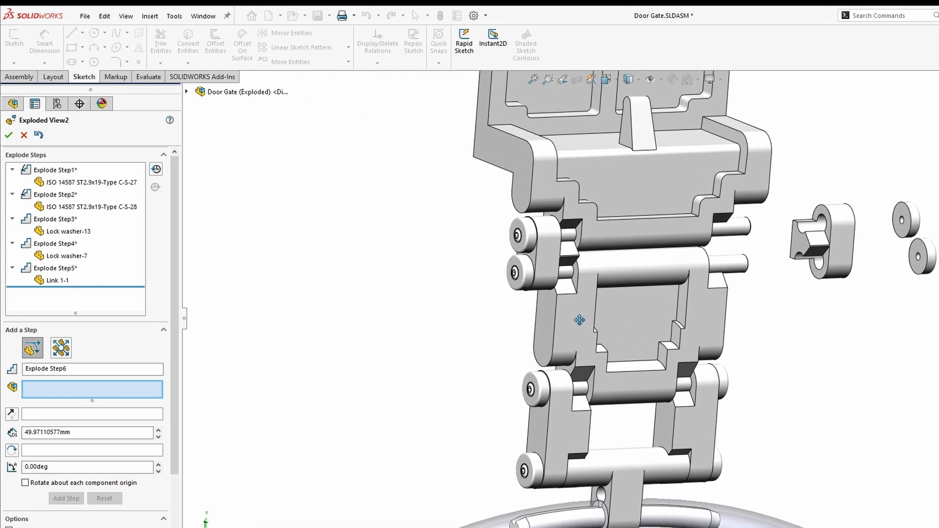
click(518, 235)
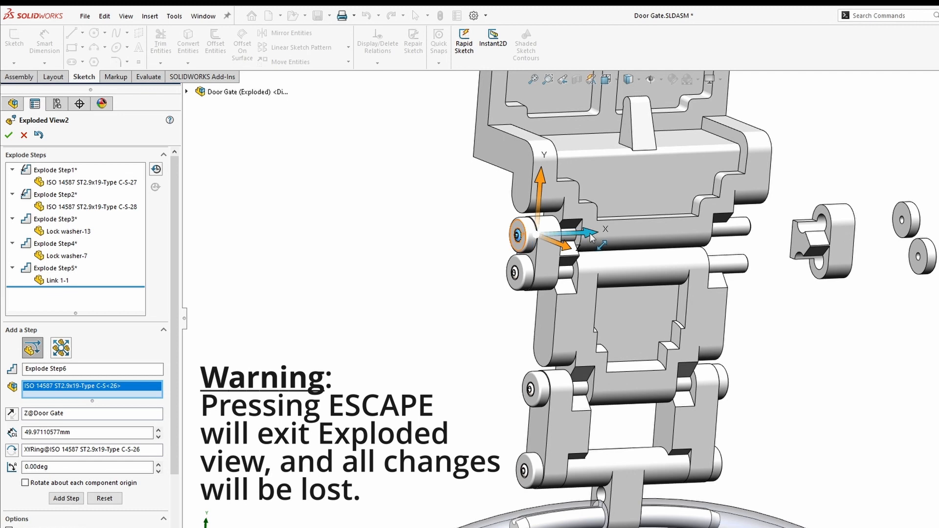
drag(581, 237, 405, 249)
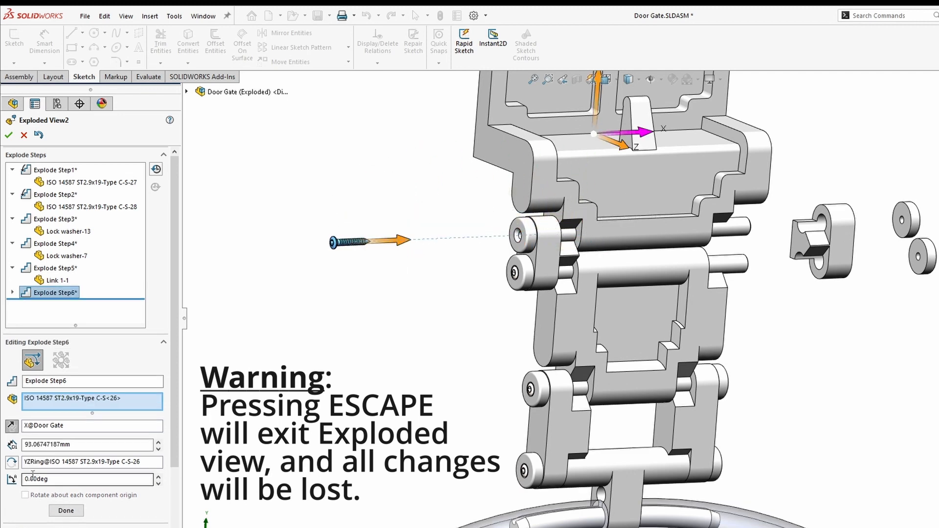
text(720)
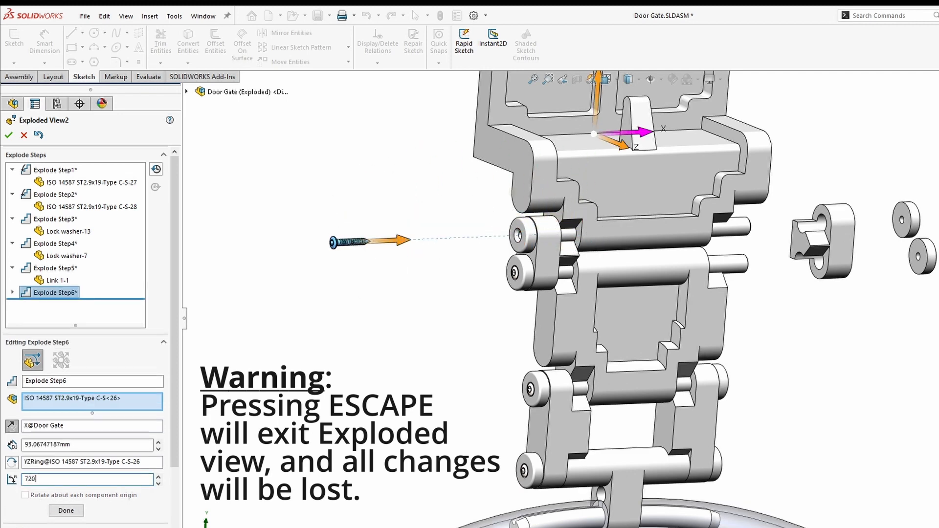
click(65, 511)
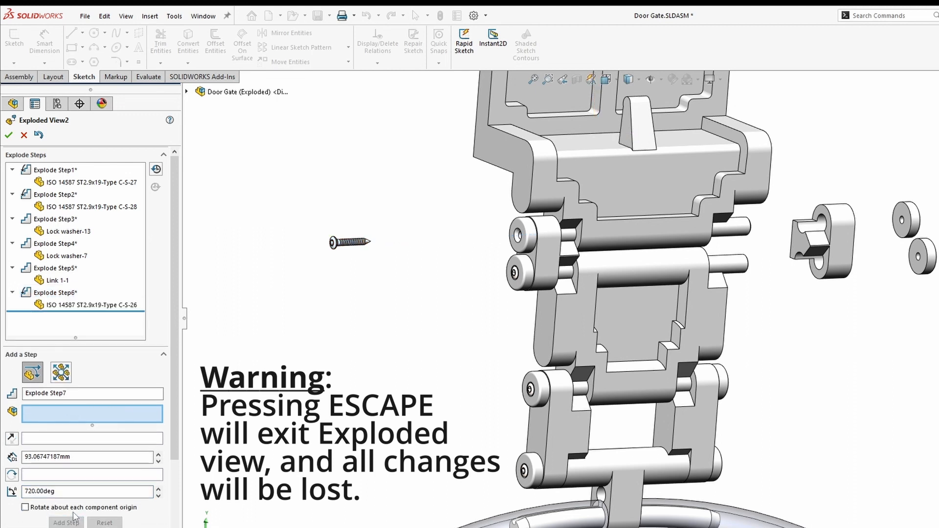
click(516, 271)
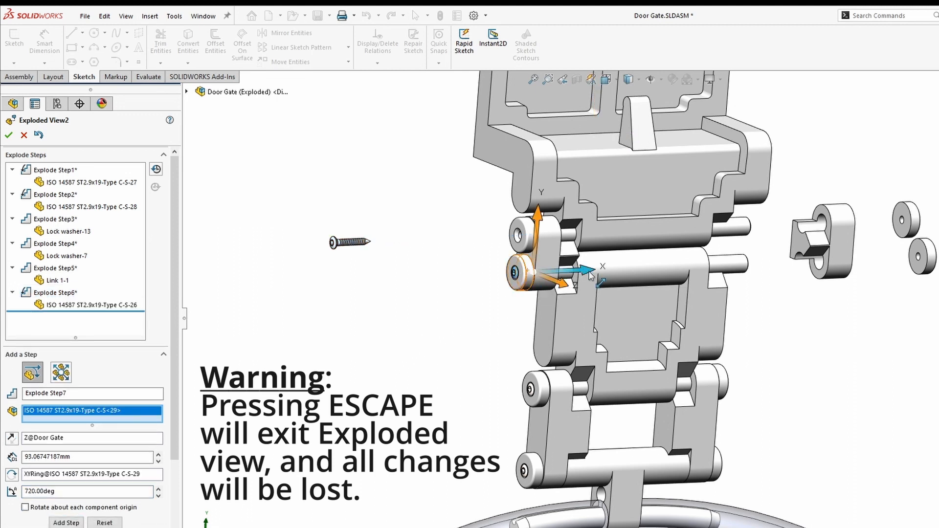
drag(586, 270, 398, 279)
drag(53, 503, 2, 504)
text(720)
click(497, 308)
- Pull Lock washer-15 and Lock washer-5 out to the left
click(522, 232)
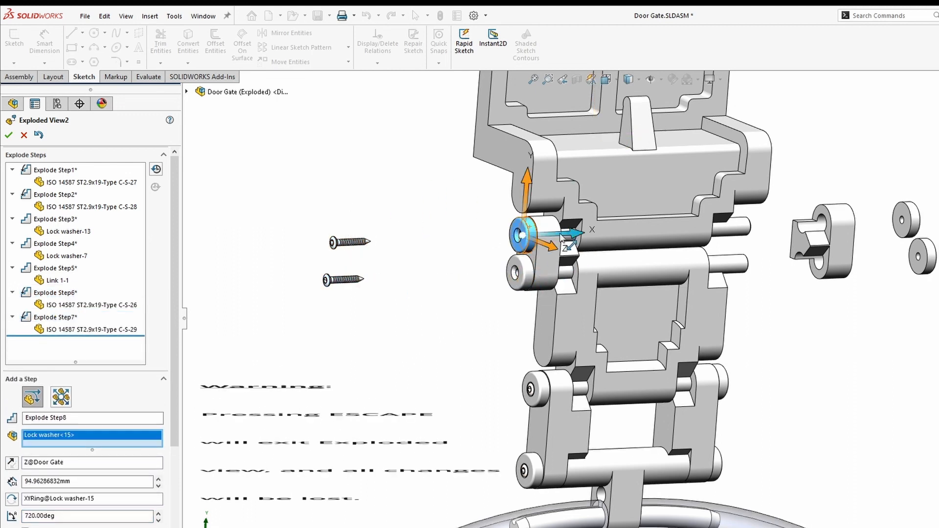
drag(581, 234, 461, 247)
click(472, 264)
click(526, 271)
drag(568, 273, 436, 282)
click(447, 293)
- Move Link 1-2 out to the left and fit the whole exploded assembly in view
click(530, 257)
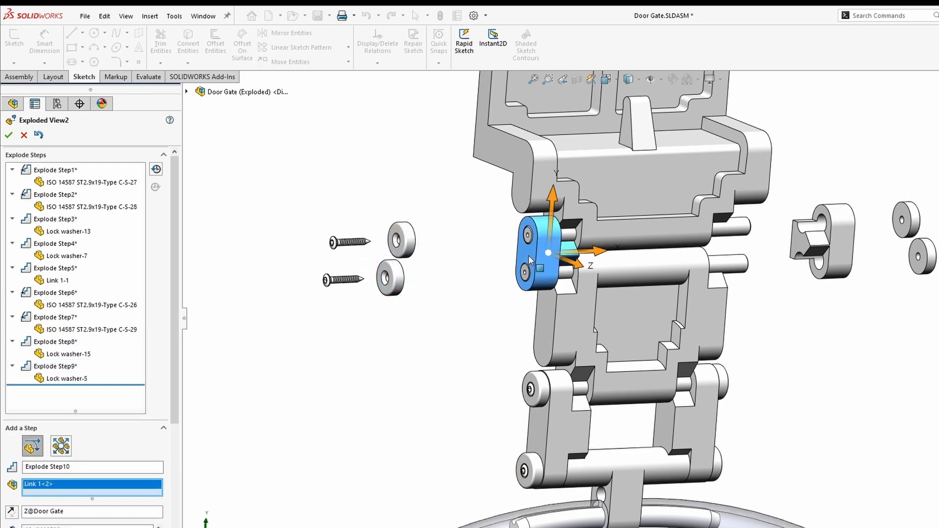
drag(598, 252, 516, 259)
click(513, 262)
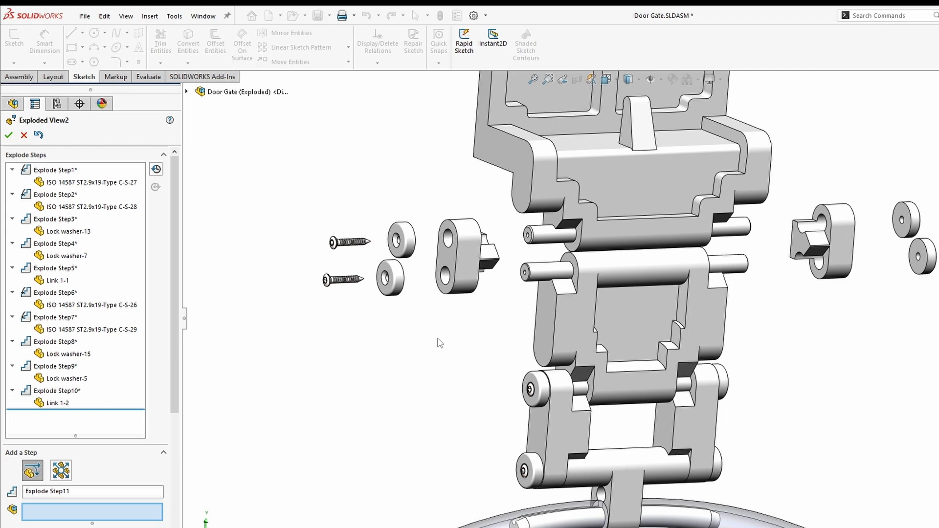
key(space)
click(481, 452)
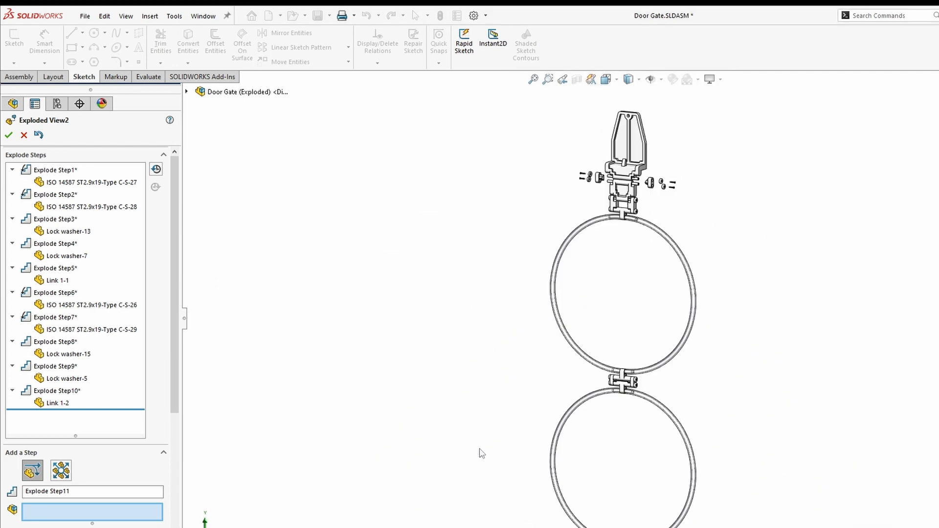
scroll(621, 222, down, 6)
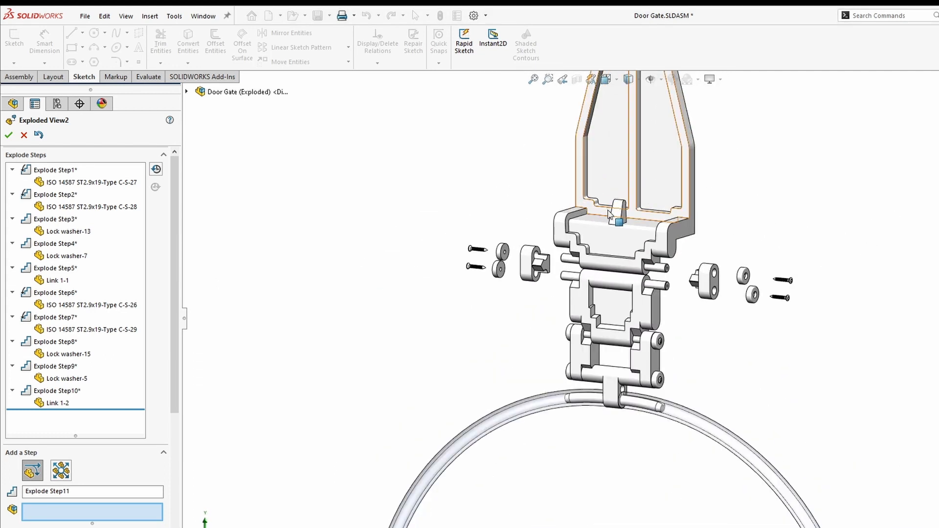
scroll(609, 214, down, 3)
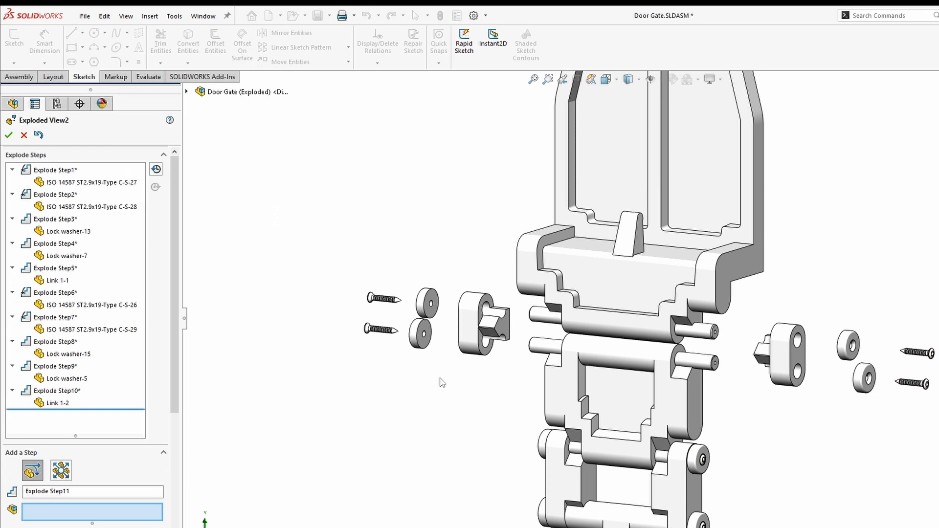
click(63, 366)
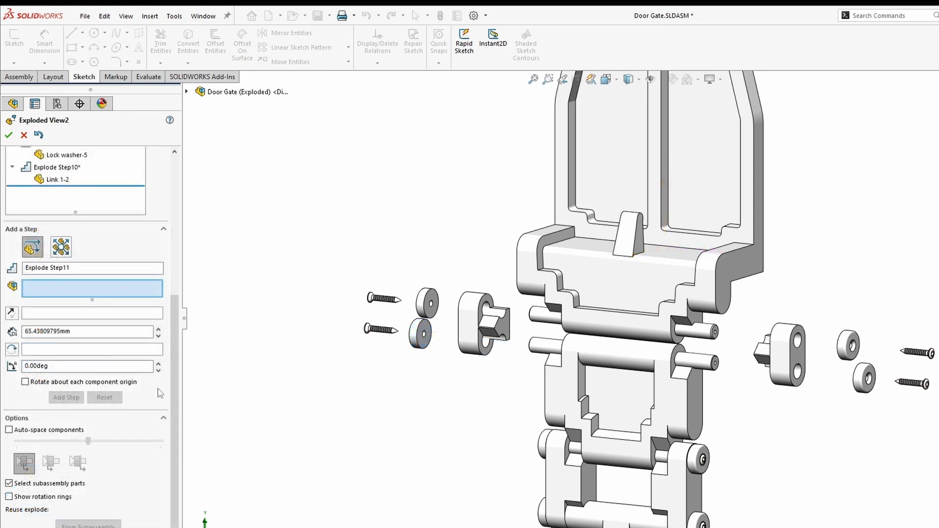
ctrl+middle_drag(636, 486, 540, 338)
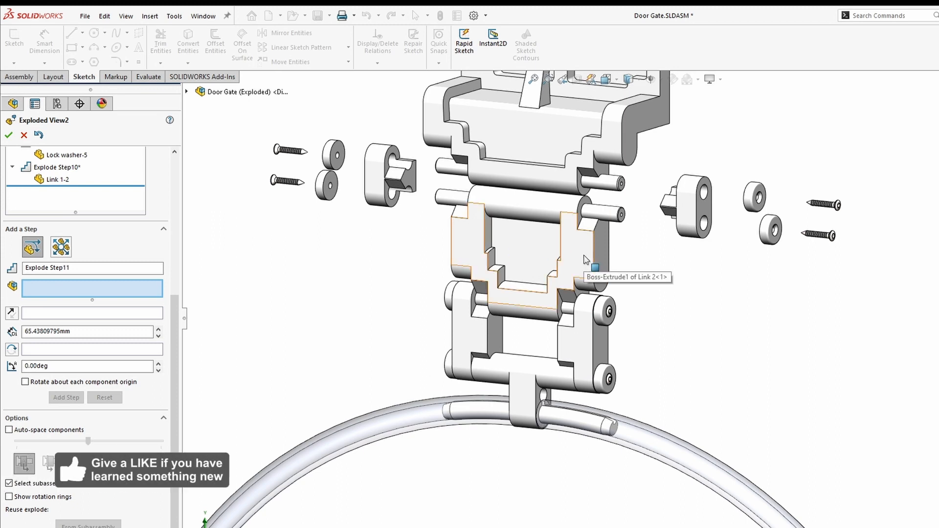
- Pull the lower link's two right screws out to the right, each spinning 750°
click(609, 312)
drag(645, 315, 842, 334)
drag(62, 378, 1, 374)
text(750)
key(Return)
click(66, 410)
click(610, 380)
drag(641, 383, 846, 403)
drag(61, 403, 4, 400)
text(750)
key(Return)
click(70, 434)
- Pull the two right lock washers and Link 3-1 out to the right
click(606, 311)
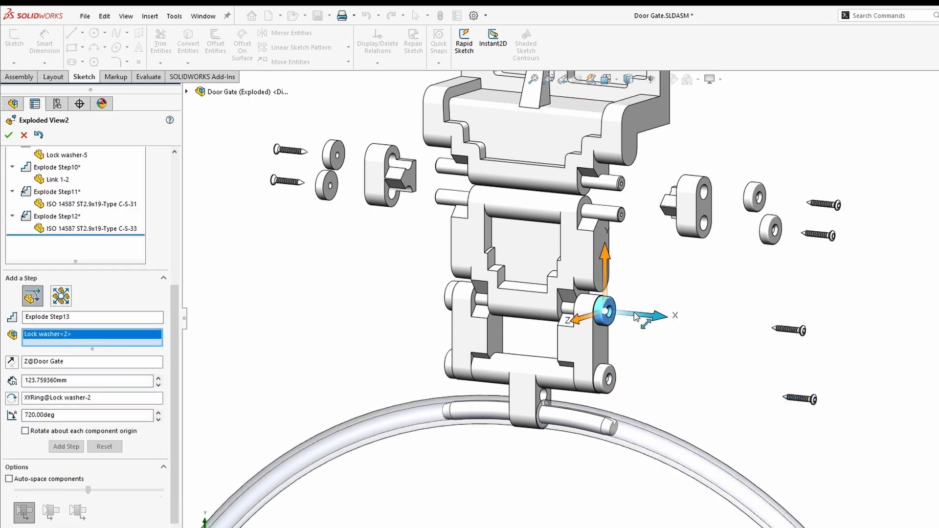
drag(645, 315, 777, 327)
right_click(777, 326)
click(606, 380)
drag(652, 385, 794, 397)
right_click(795, 398)
click(597, 346)
drag(635, 348, 724, 356)
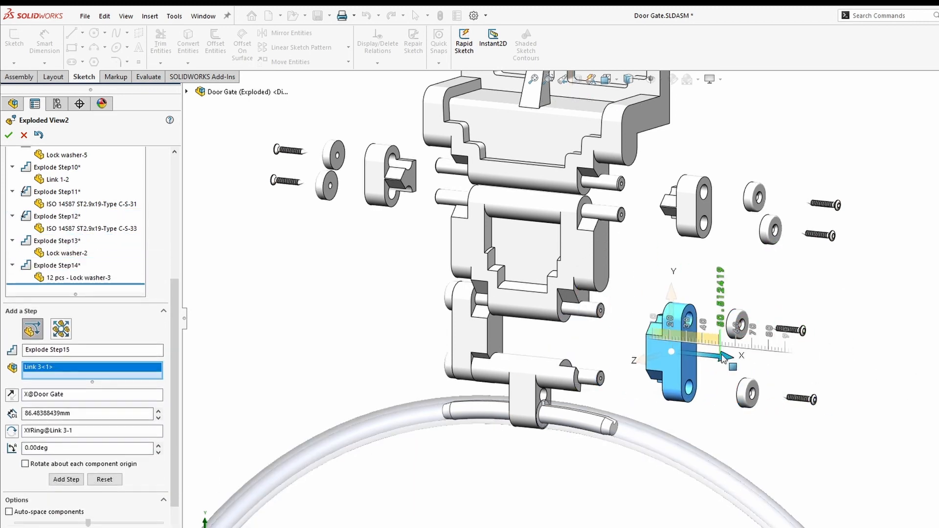
right_click(725, 356)
- Pull the lower link's two left screws out to the left, each spinning 720°
middle_drag(406, 304, 491, 327)
scroll(464, 291, down, 2)
click(462, 290)
drag(532, 287, 309, 305)
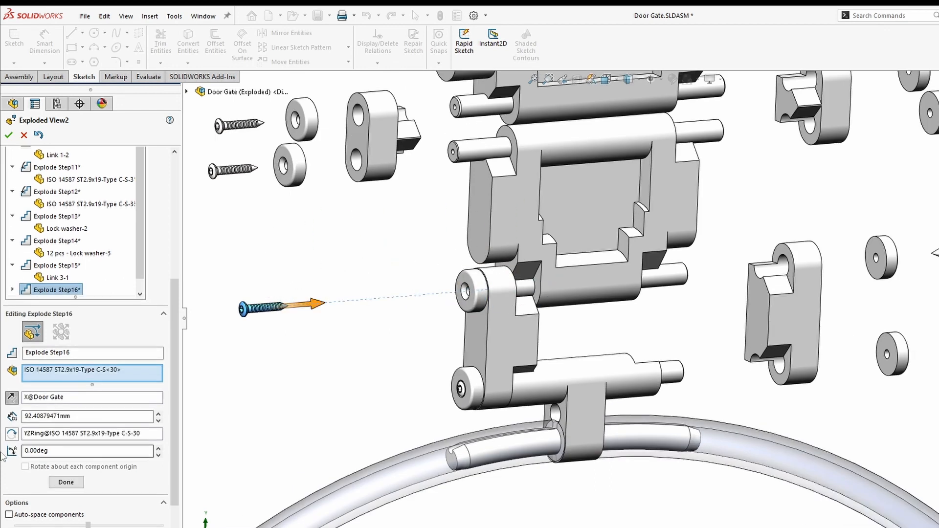
drag(61, 451, 3, 454)
text(720)
key(Return)
click(66, 482)
click(460, 389)
drag(527, 384, 307, 401)
drag(54, 451, 2, 455)
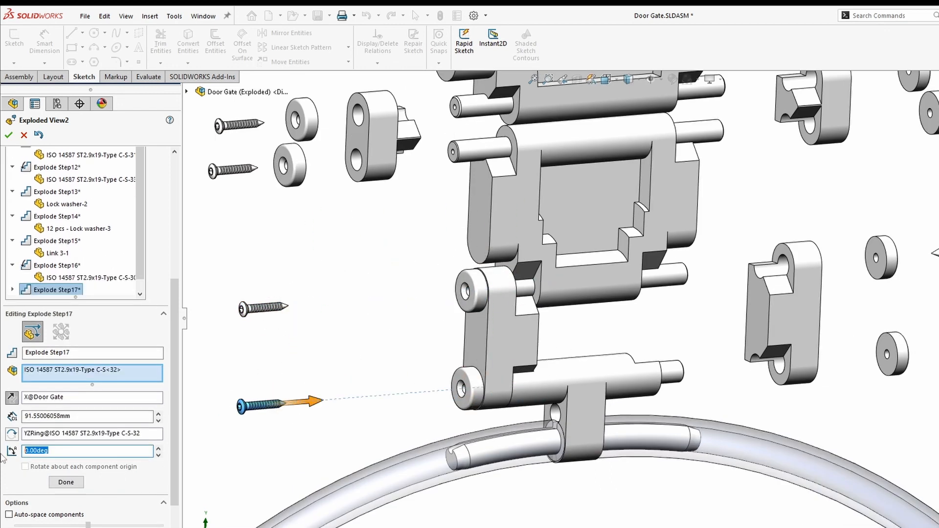
text(720)
key(Return)
click(66, 482)
- Pull the two left lock washers and Link 3-2 out to the left
click(480, 292)
drag(516, 287, 380, 298)
right_click(379, 298)
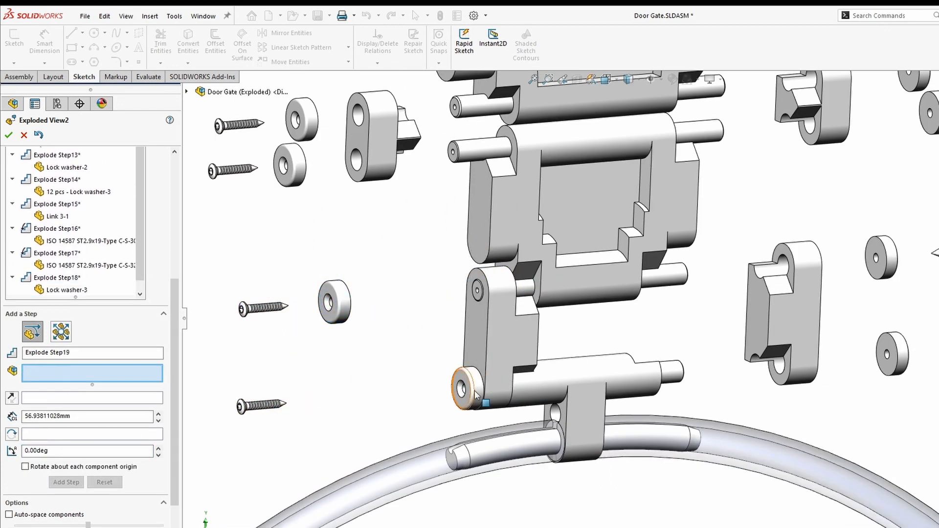
click(476, 394)
drag(513, 385, 363, 397)
right_click(361, 393)
click(499, 338)
drag(552, 335, 455, 341)
right_click(456, 340)
key(space)
click(609, 371)
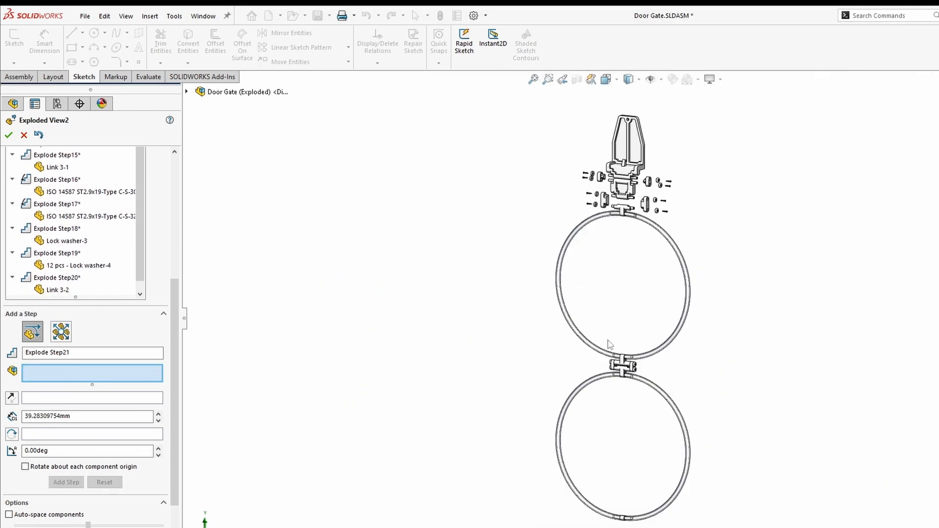
scroll(628, 176, down, 6)
scroll(622, 200, down, 2)
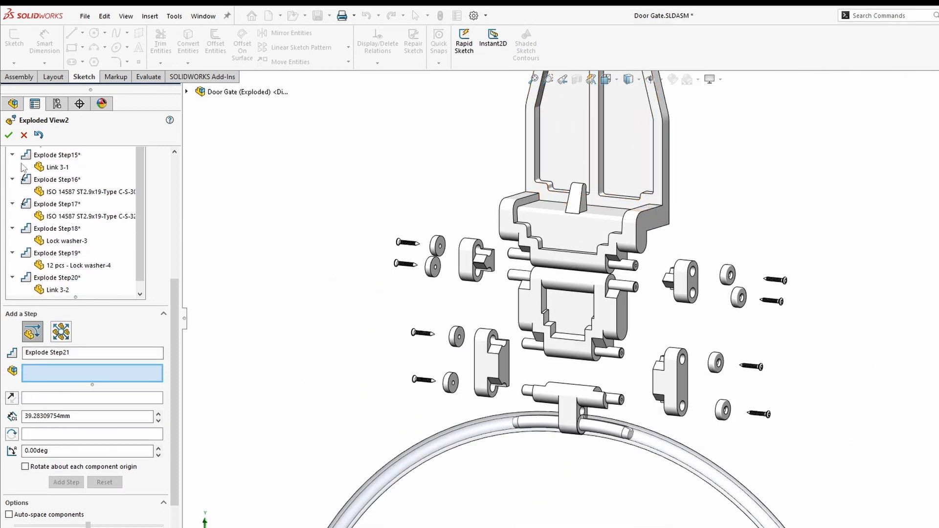
- Close the Exploded View2 editor and play its collapse animation until the Door Gate reassembles
click(9, 136)
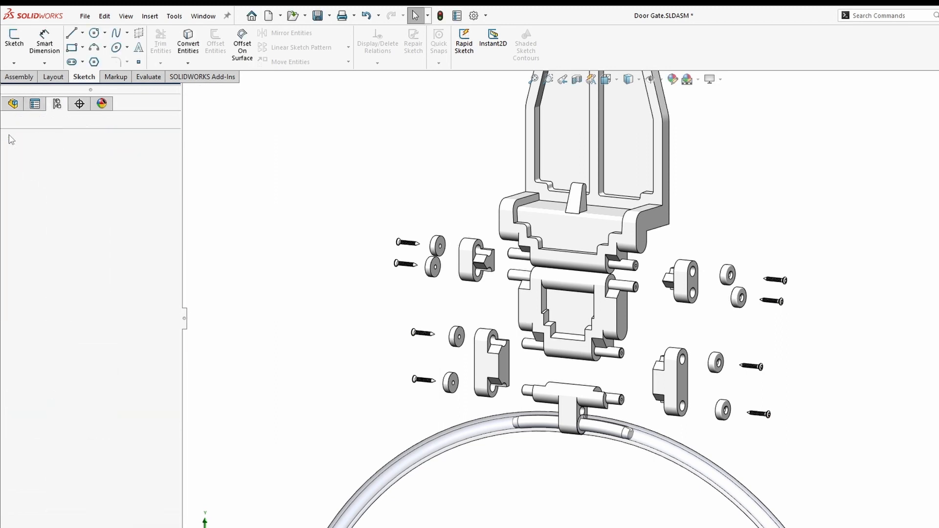
right_click(91, 179)
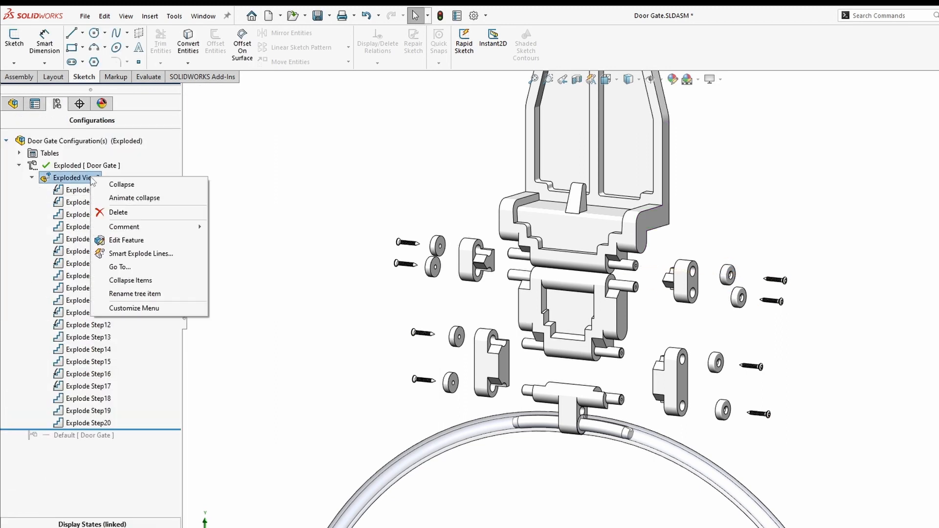
click(148, 203)
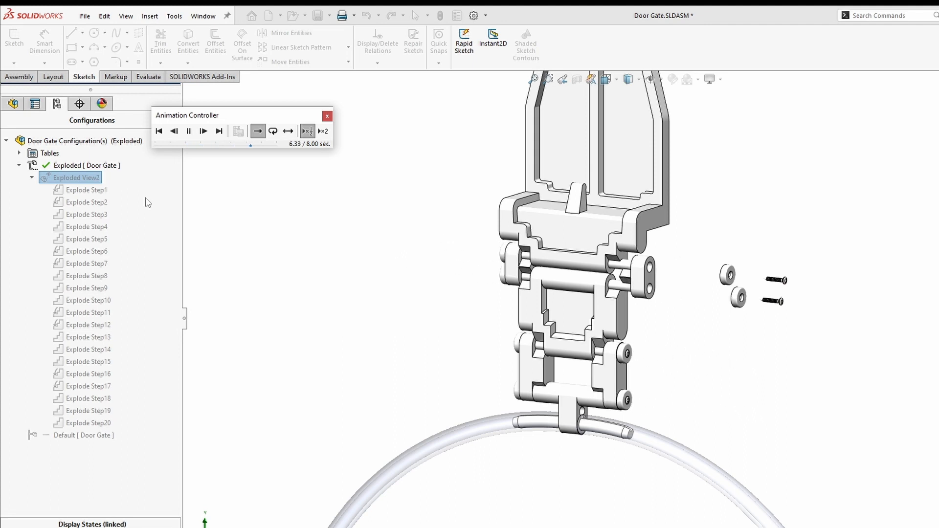
click(327, 116)
- Re-explode the Door Gate, fit it in view, and reopen Exploded View2 for editing
right_click(68, 181)
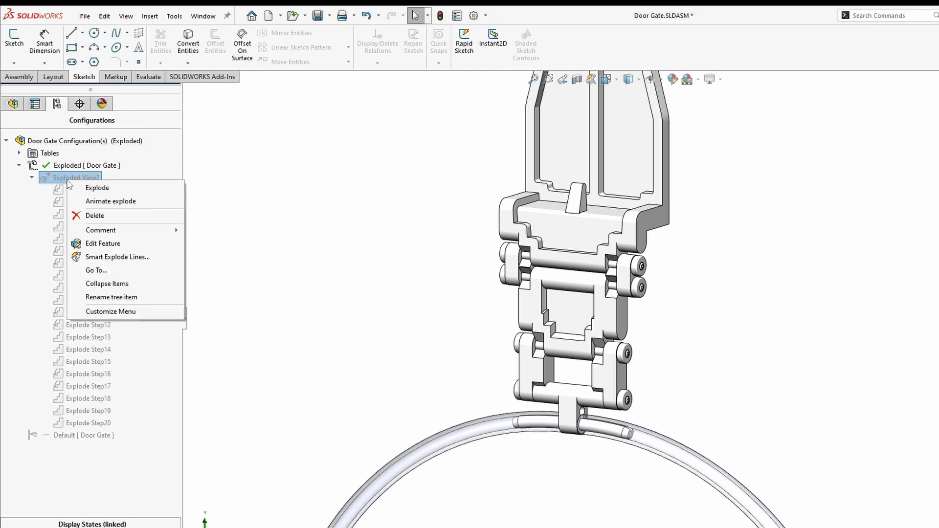
click(101, 188)
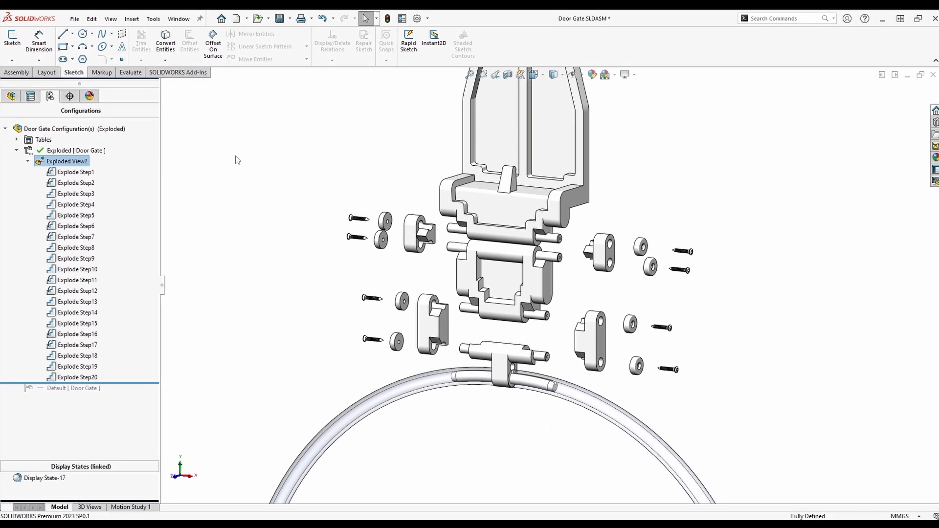
key(f)
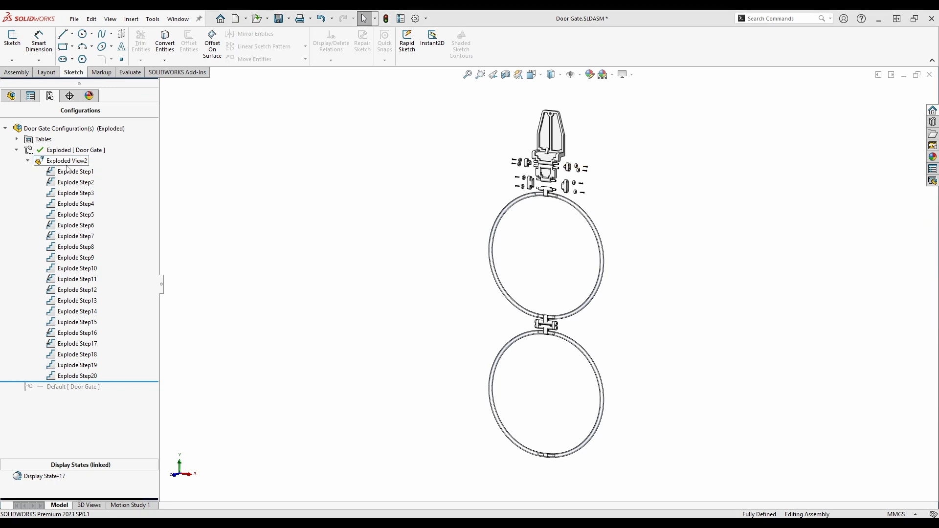
right_click(67, 163)
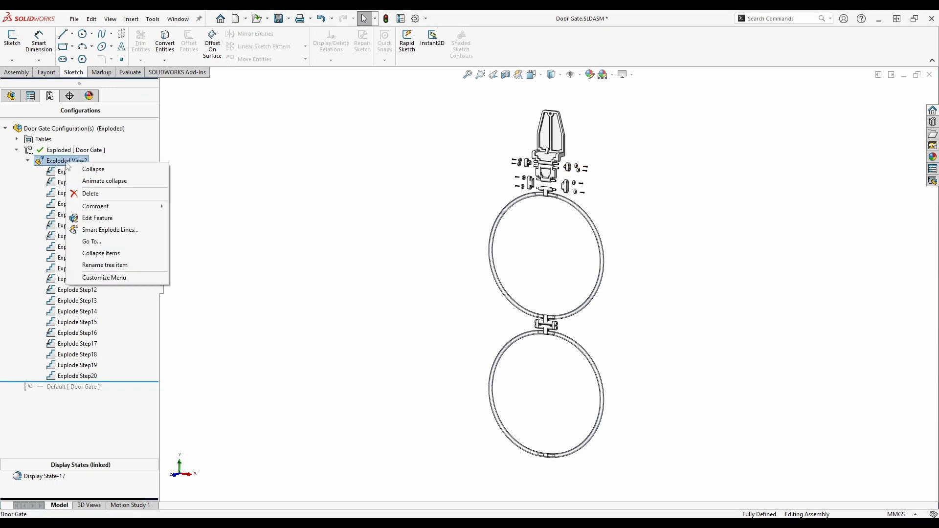
click(104, 223)
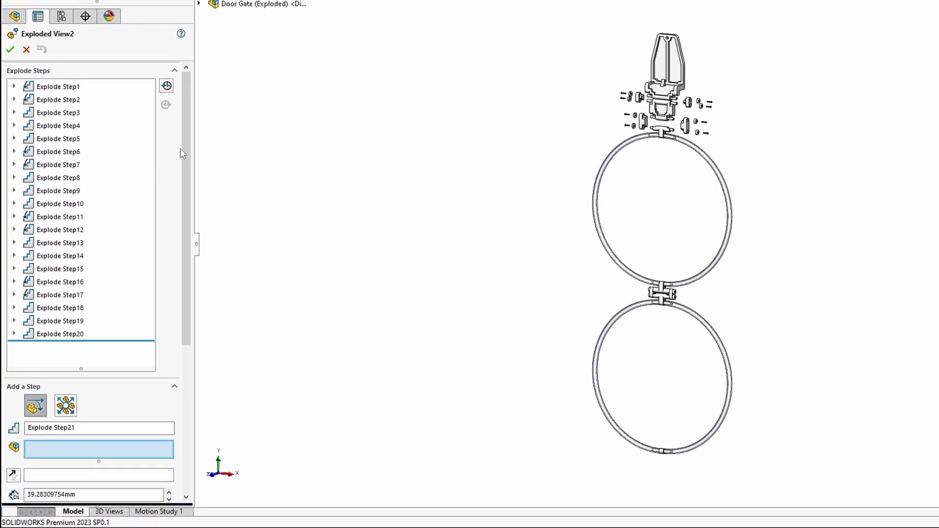
- Create Explode Step21 dropping both rings and their hinge hardware about 103.52 mm downward
drag(182, 151, 171, 353)
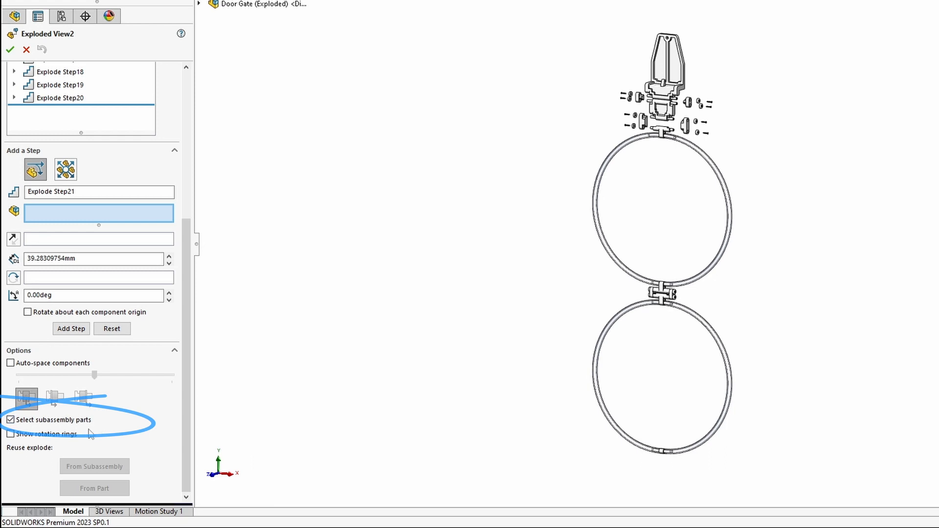
click(10, 420)
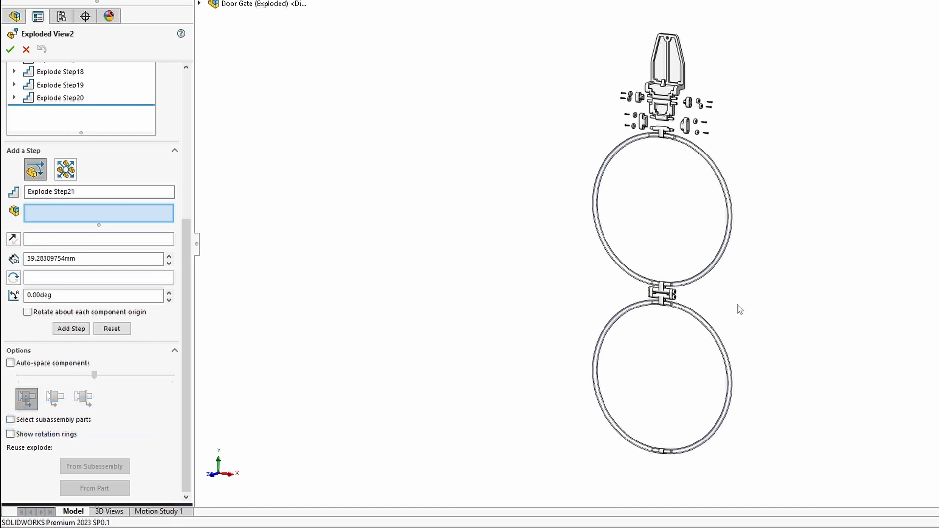
drag(771, 240, 563, 344)
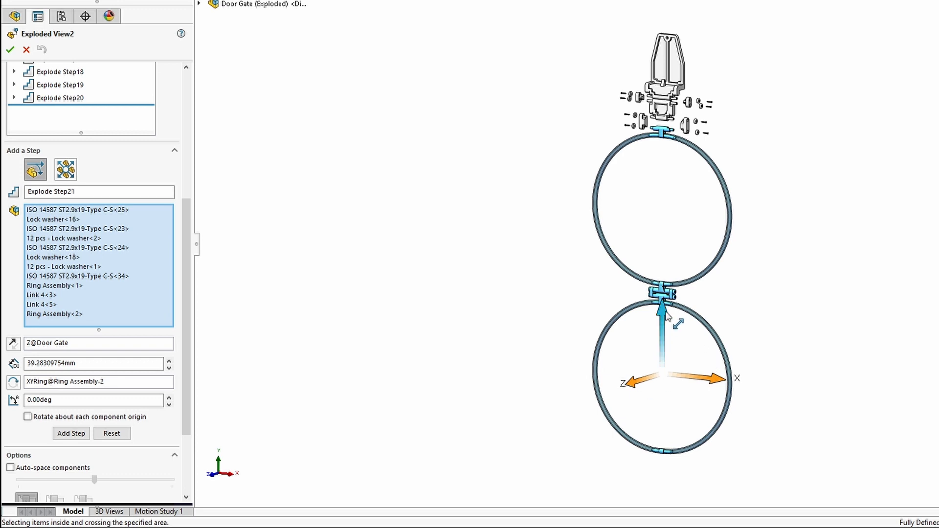
drag(665, 316, 655, 347)
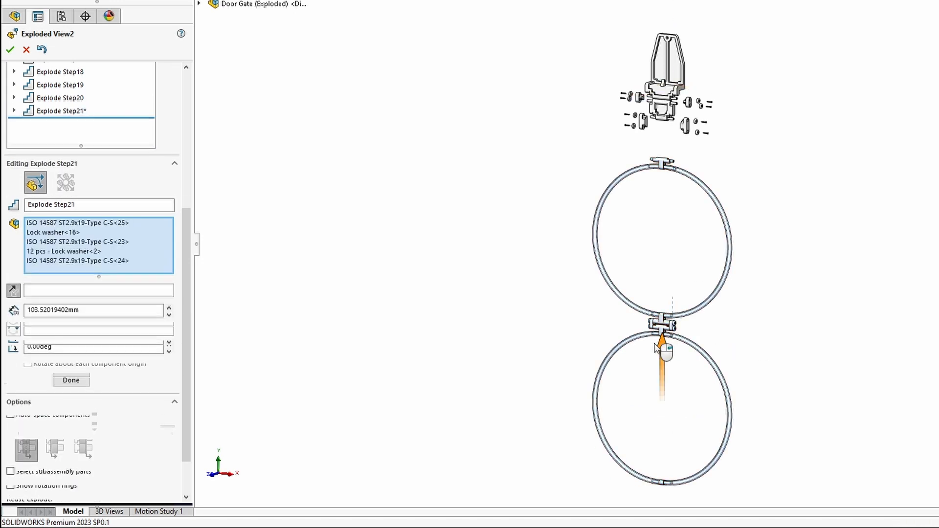
click(656, 348)
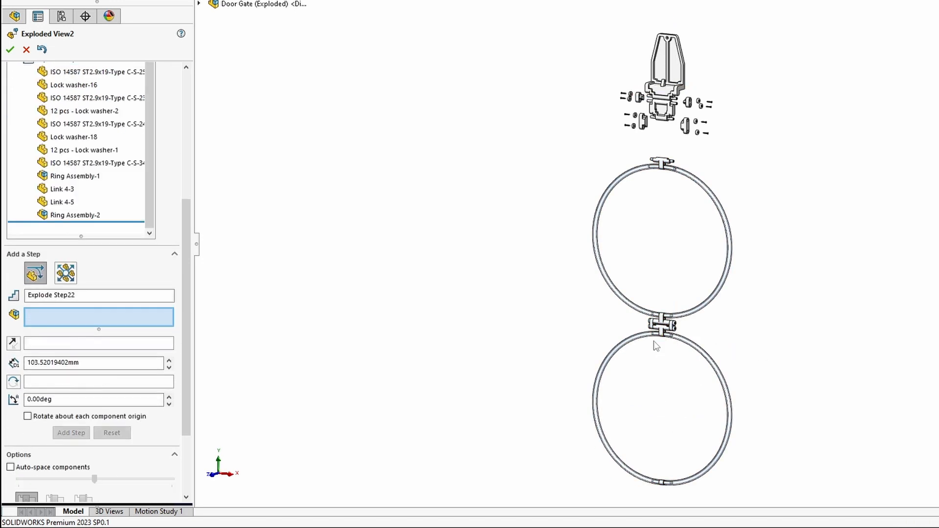
- Pull the middle hinge's four screws, lock washers, Link 4-3 and Link 4-5 outward as Steps 22–31
scroll(656, 346, down, 10)
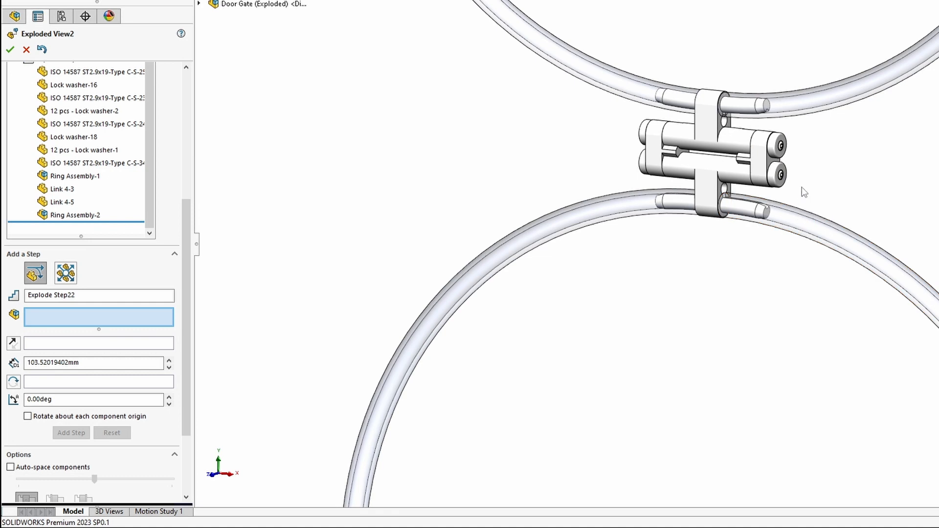
scroll(792, 157, down, 4)
click(780, 146)
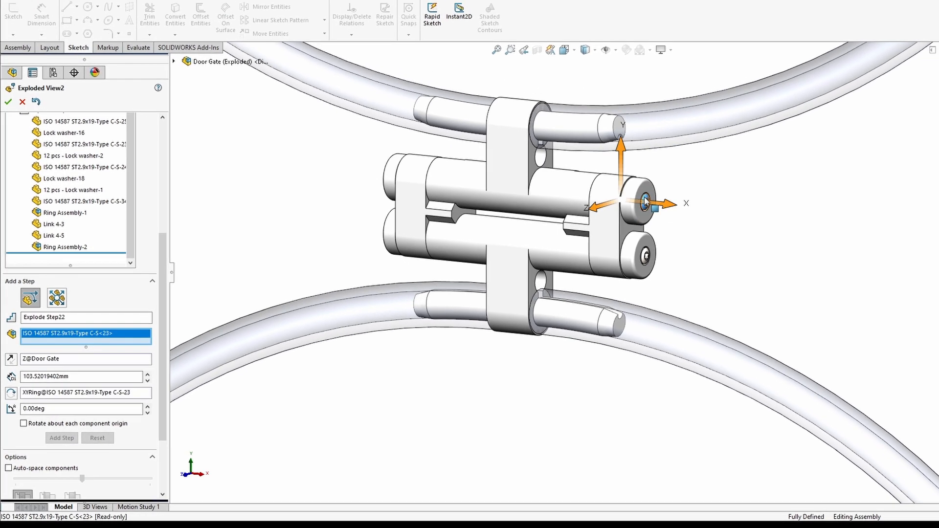
drag(667, 204, 900, 246)
text(7)
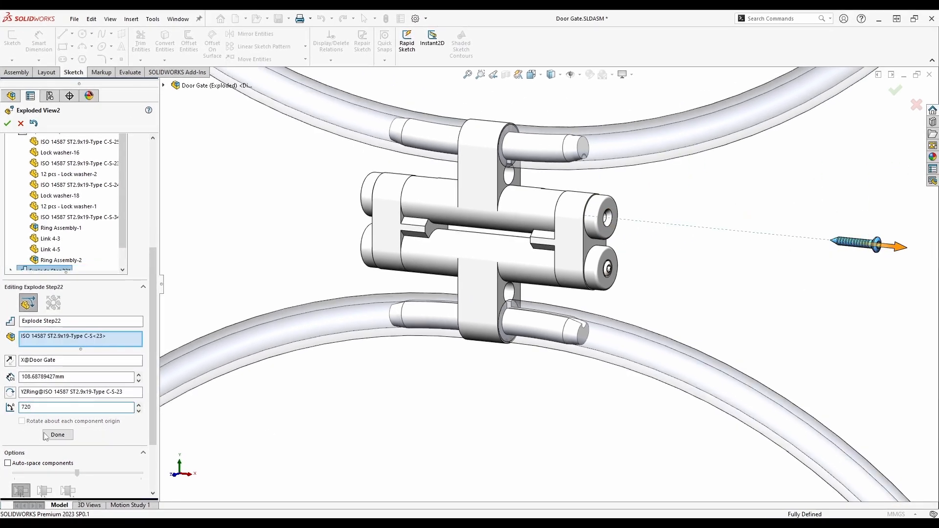
text(20)
click(57, 435)
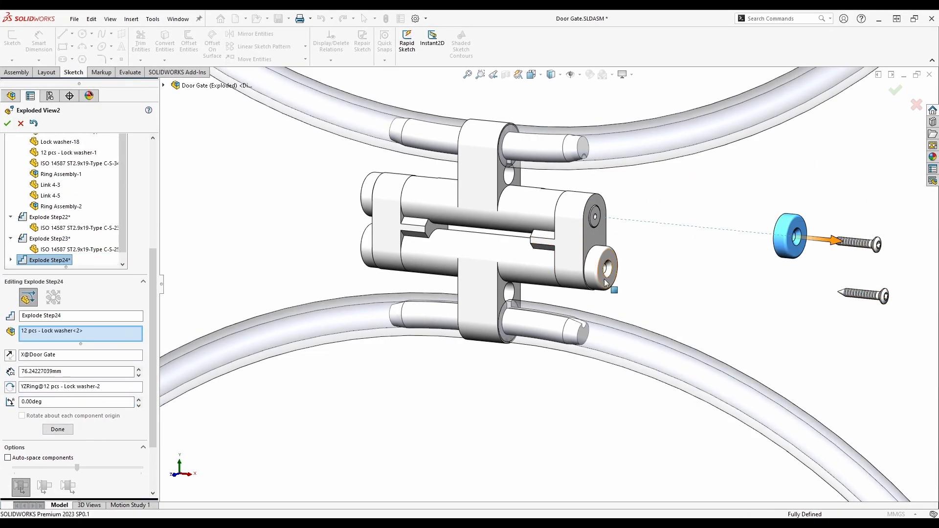
right_click(710, 279)
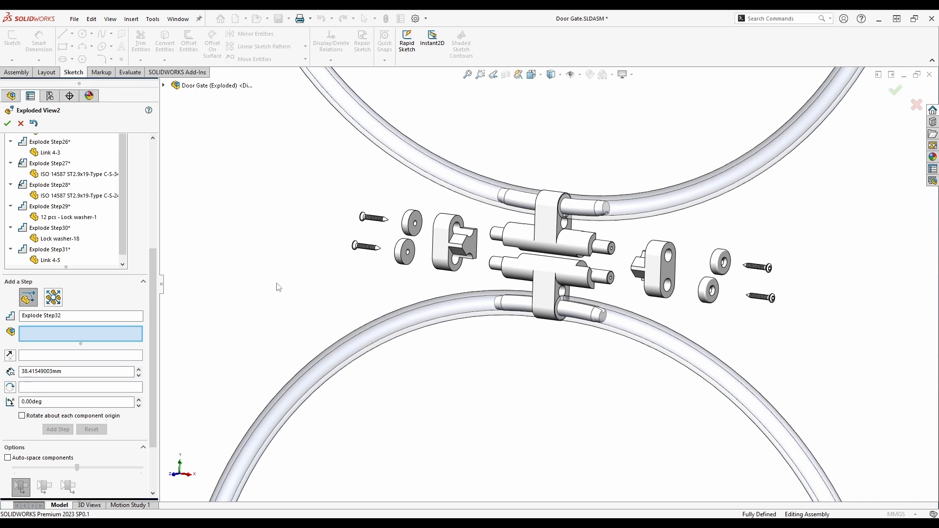
click(8, 123)
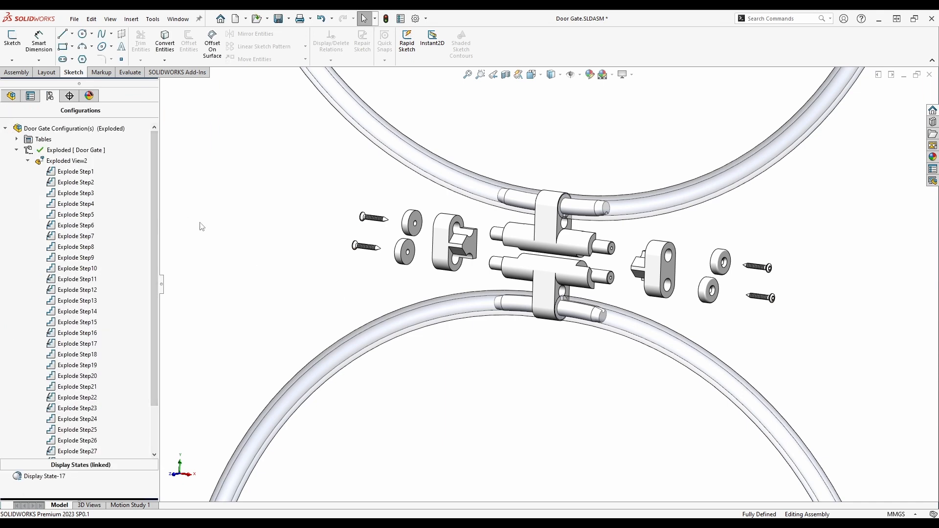
- Fold away the step list and fit and pan the whole exploded door gate into view
click(28, 161)
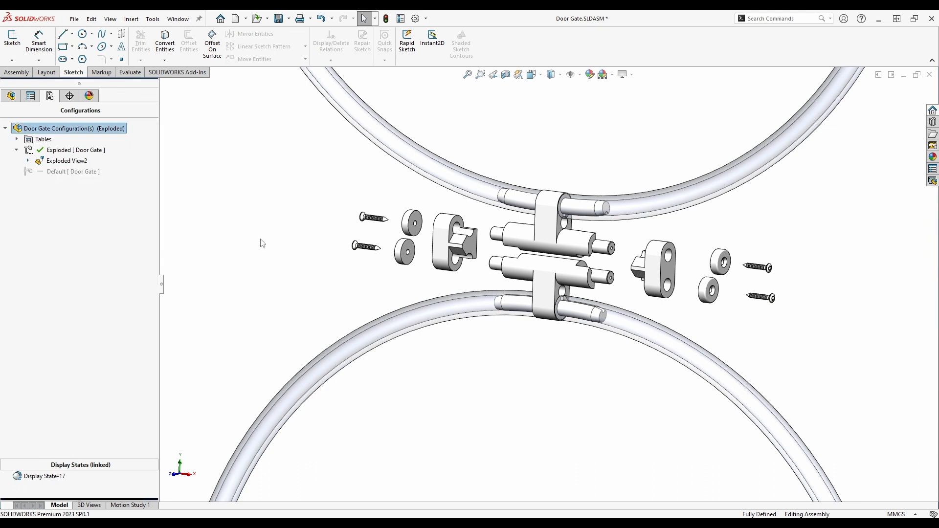
key(f)
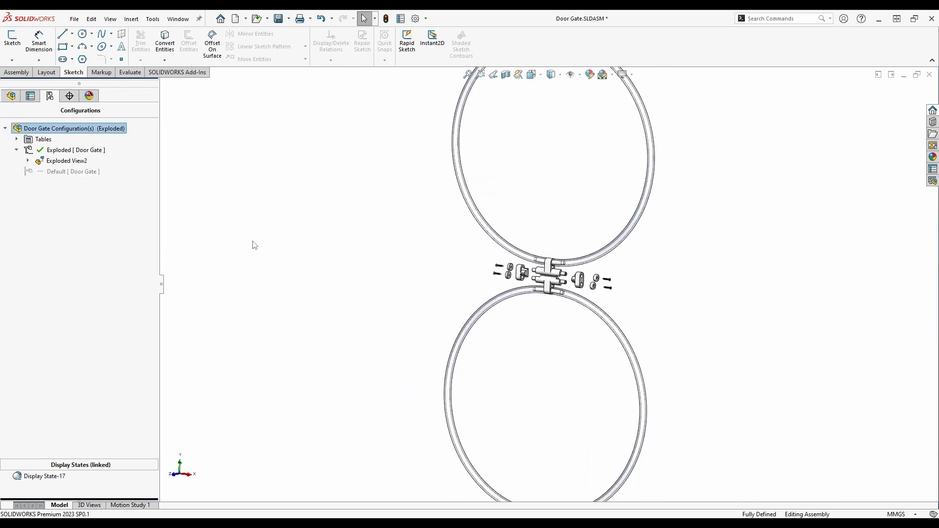
ctrl+middle_drag(350, 294, 287, 264)
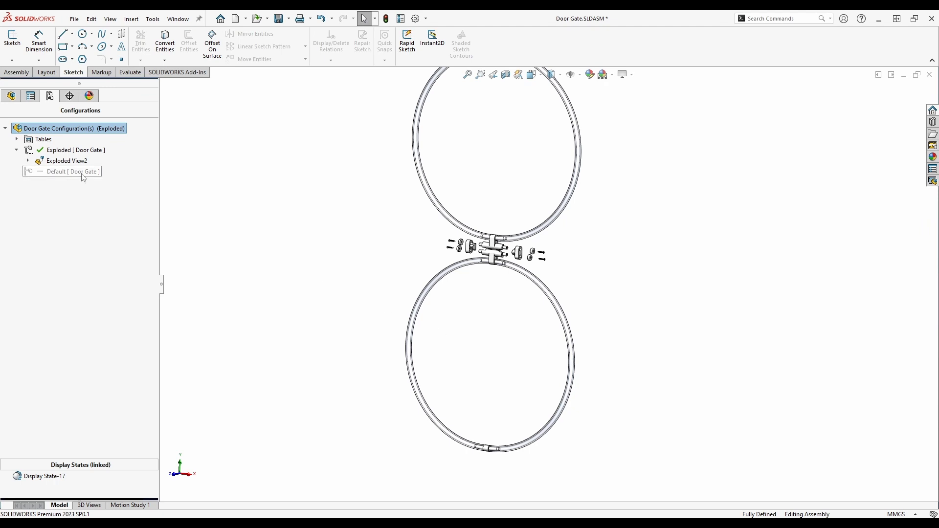
- In the FeatureManager component list, bring up the context menu for Ring Assembly<2>
click(14, 95)
scroll(60, 196, down, 4)
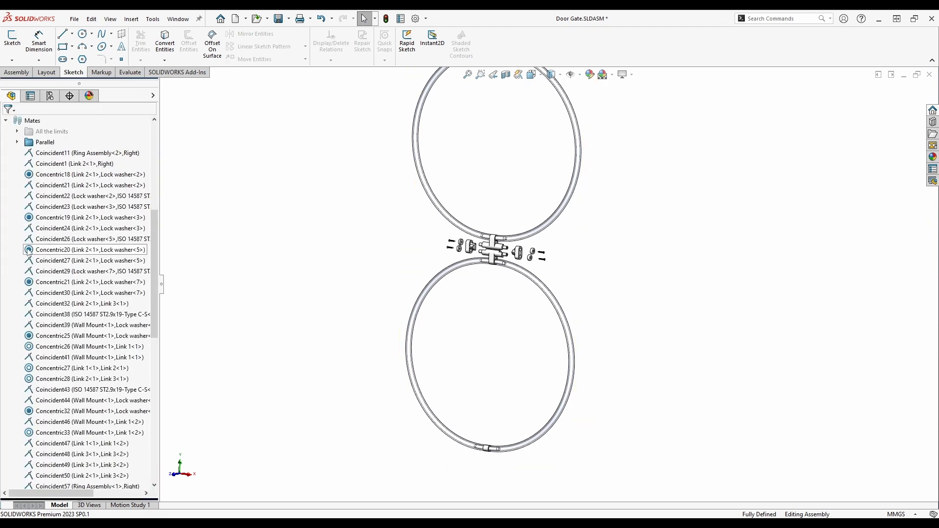
scroll(61, 166, up, 3)
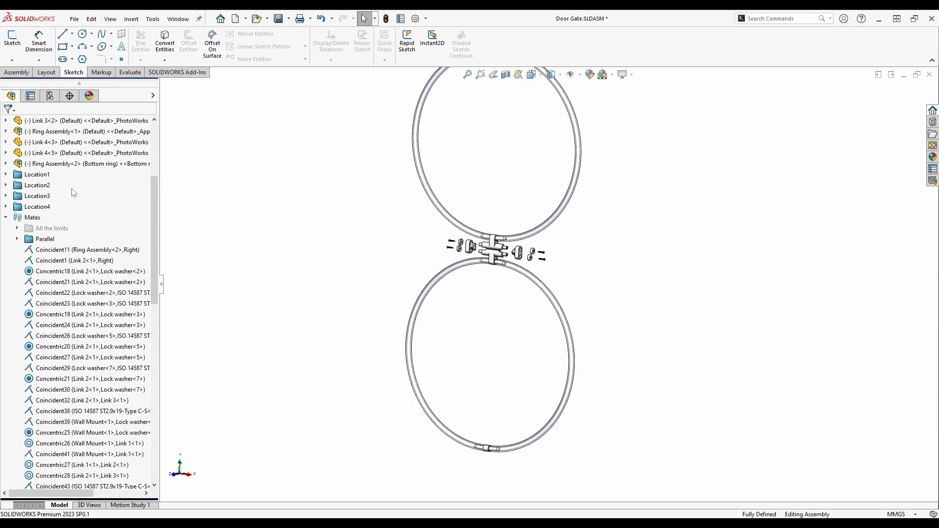
right_click(61, 164)
- Open Ring Assembly, rebuild it, and start a new exploded view in the Bottom ring configuration
click(86, 119)
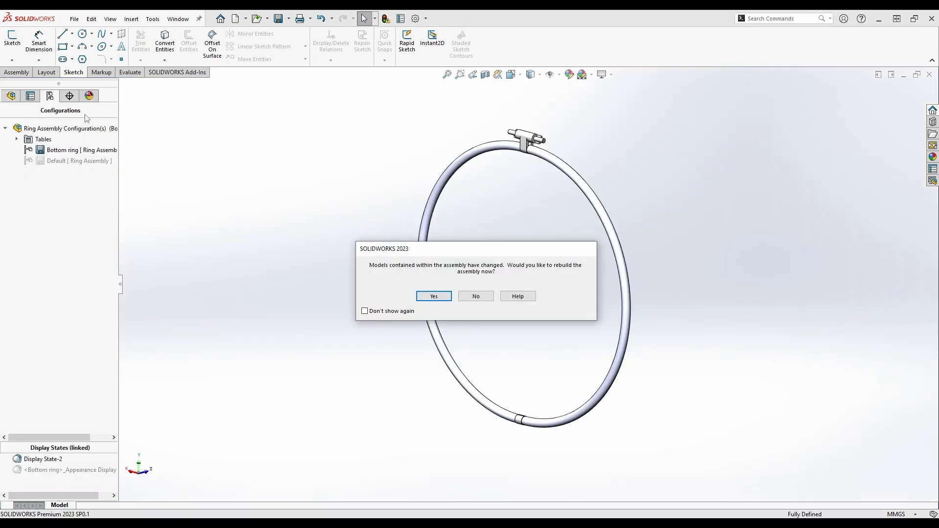
click(434, 296)
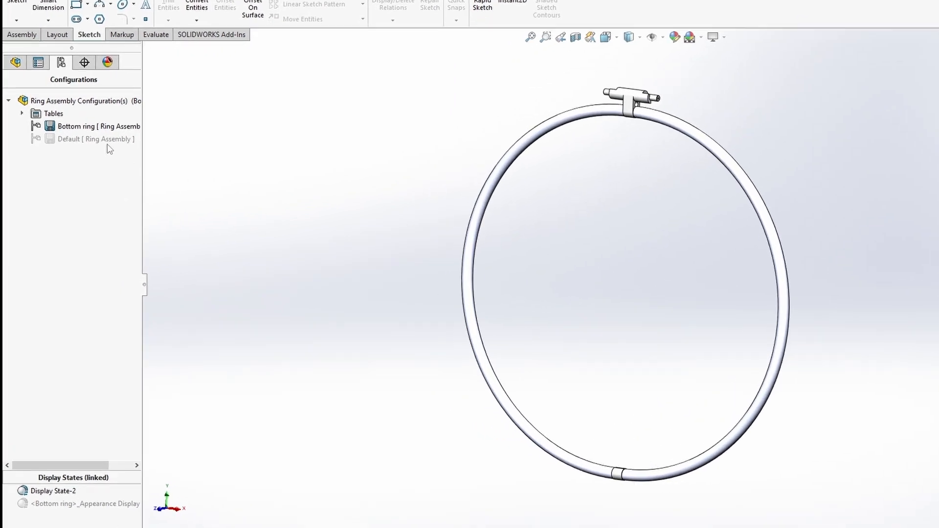
right_click(95, 131)
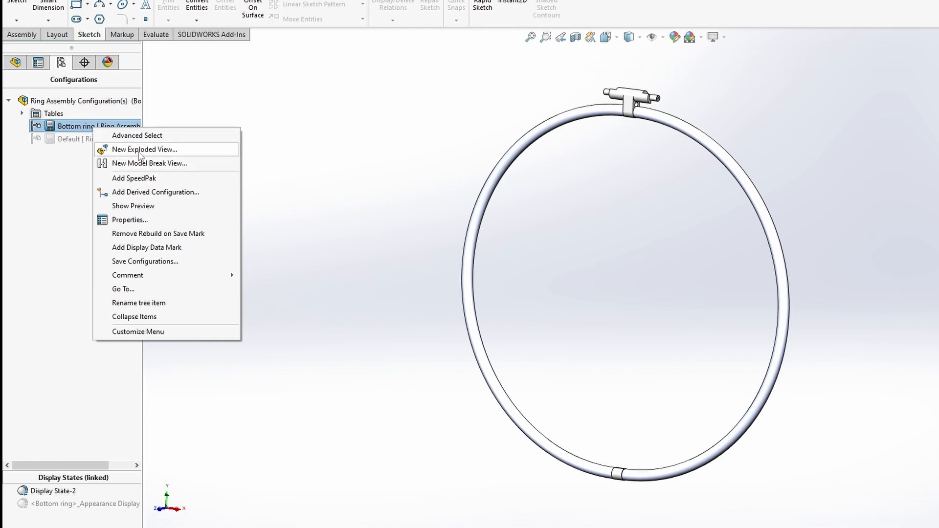
click(140, 150)
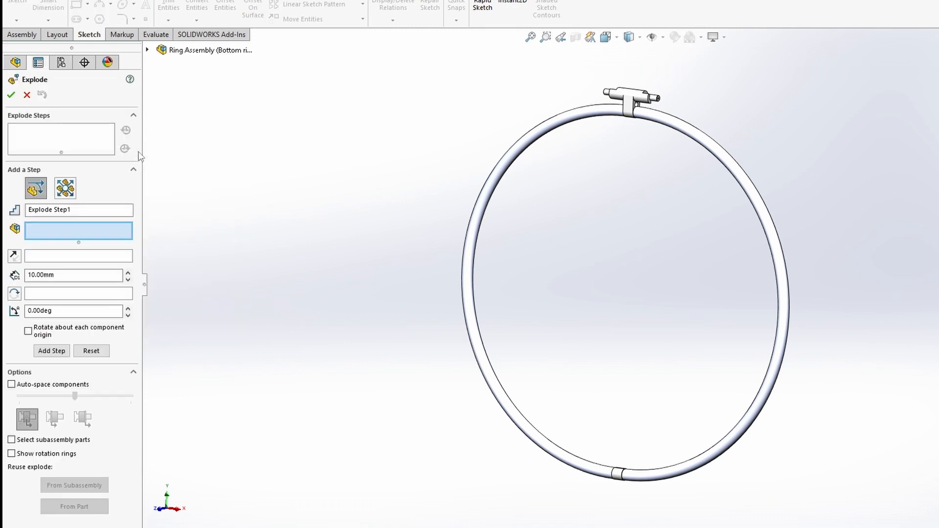
- Move the two ring halves apart right and left, drop the bottom connector down, and finish
click(782, 290)
drag(763, 311, 846, 321)
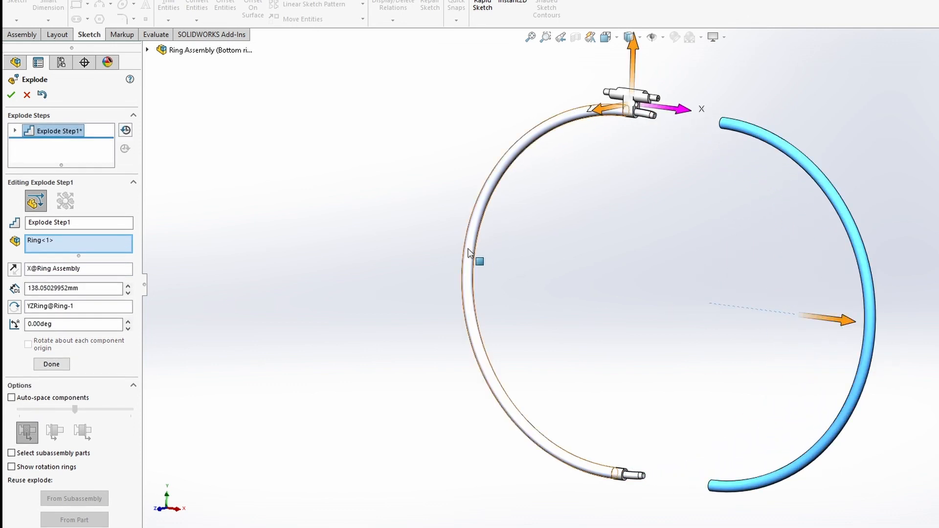
click(51, 363)
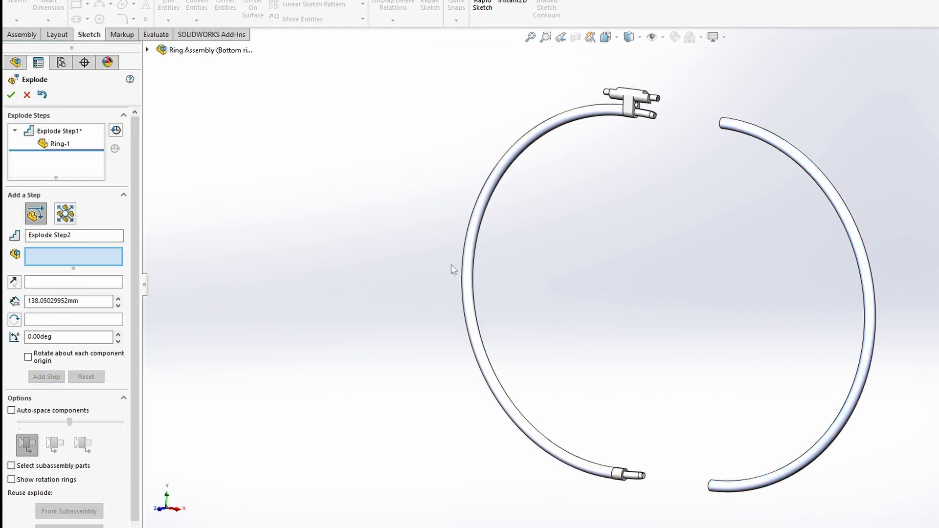
click(469, 259)
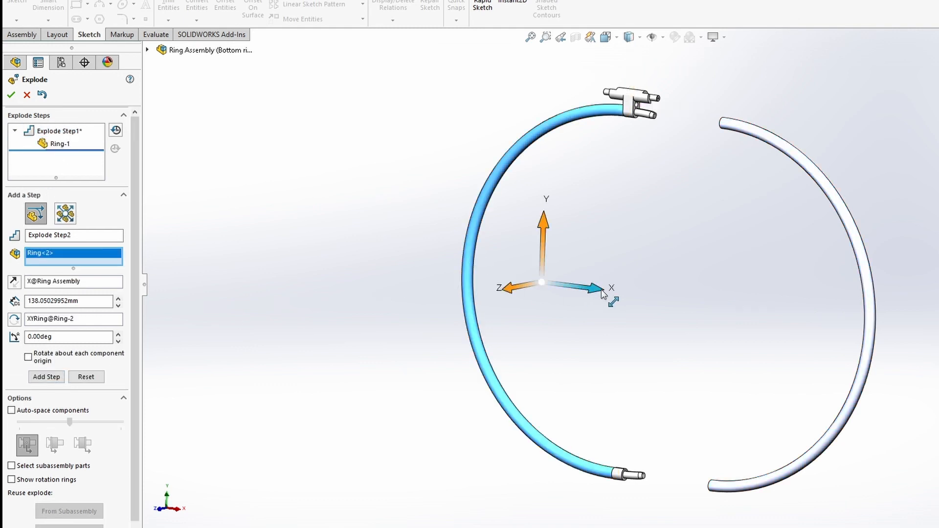
drag(604, 294, 532, 286)
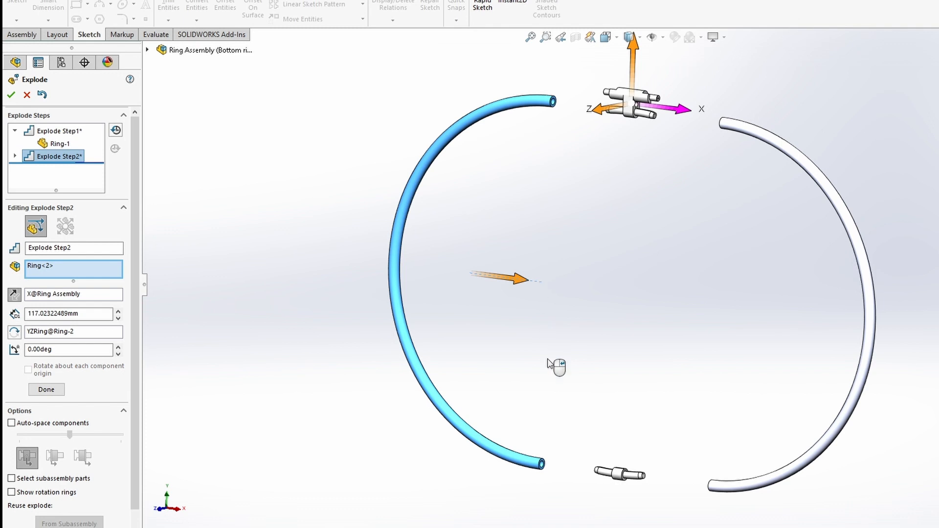
right_click(557, 369)
click(617, 477)
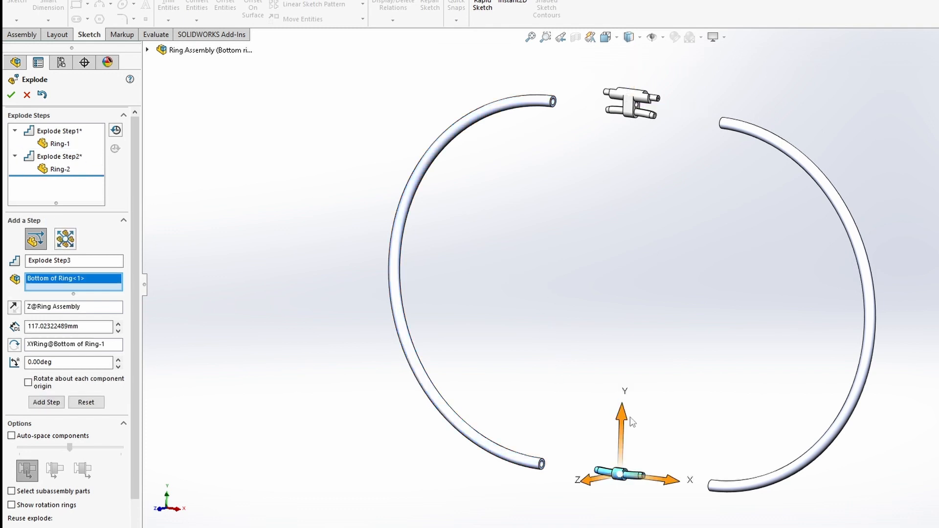
drag(619, 418, 614, 458)
right_click(522, 356)
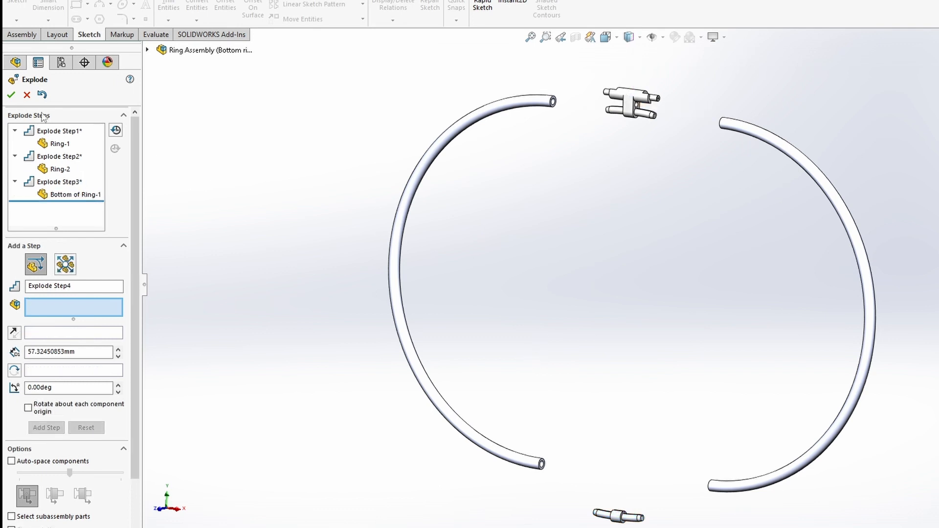
click(10, 95)
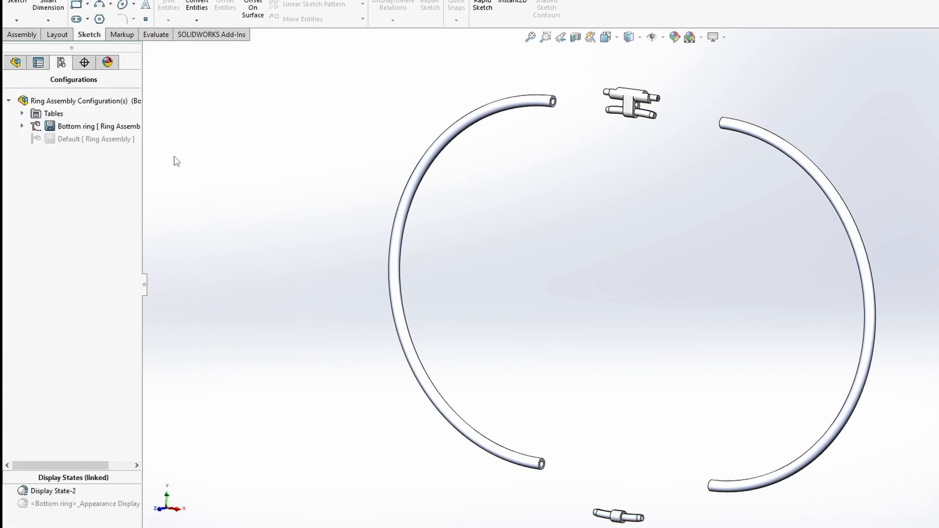
- Collapse Exploded View1, copy it to the Default configuration, and activate Default to show the copy
click(22, 126)
double_click(74, 137)
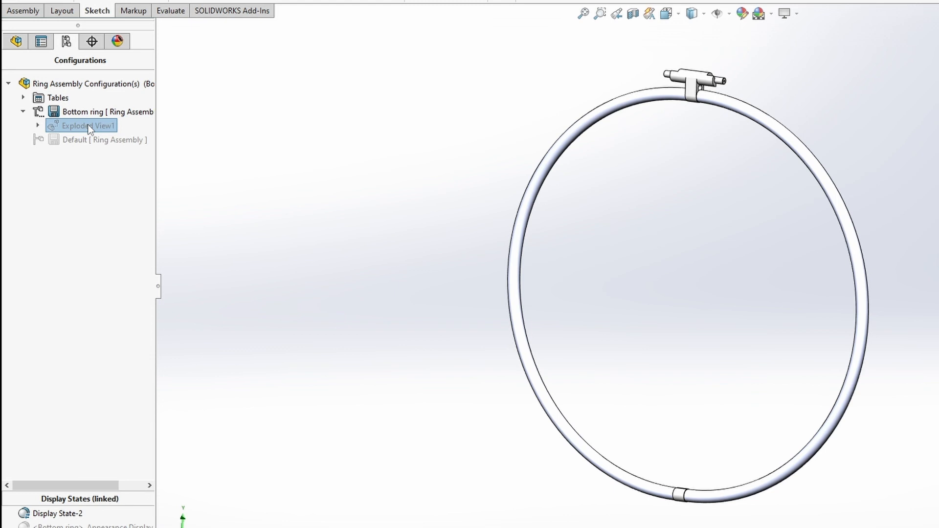
drag(89, 128, 99, 145)
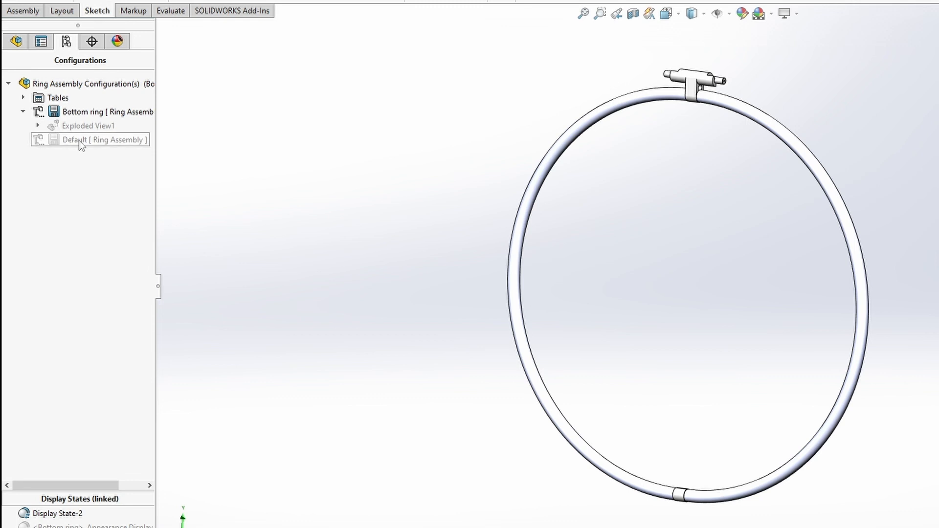
double_click(78, 140)
click(24, 139)
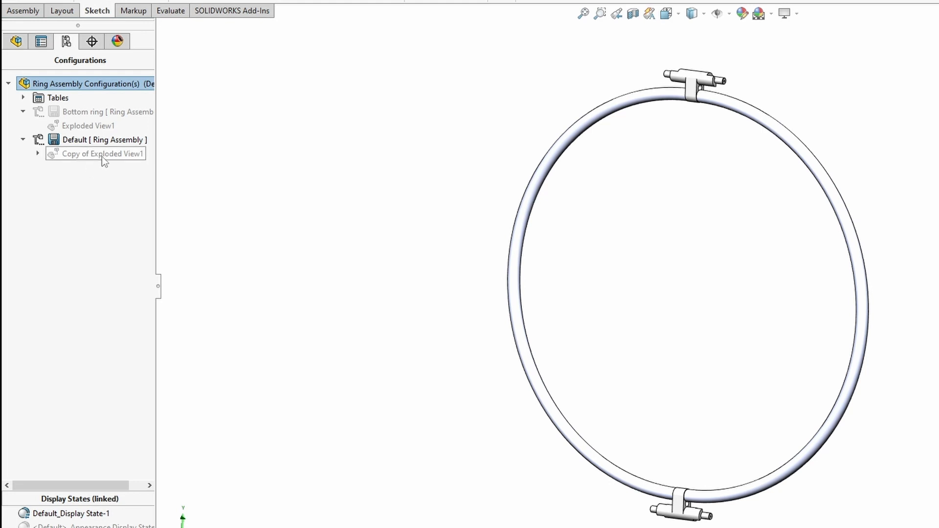
- Preview the explode animation of Copy of Exploded View1
right_click(101, 156)
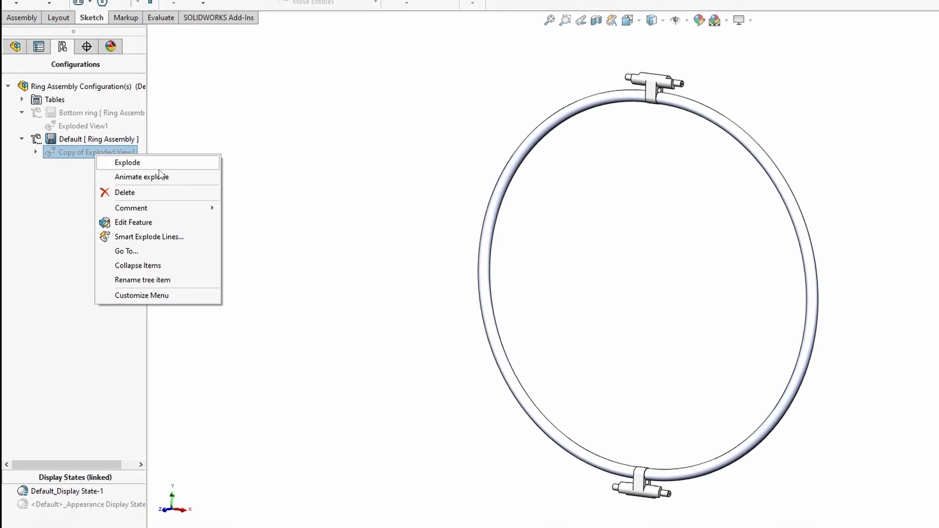
click(150, 177)
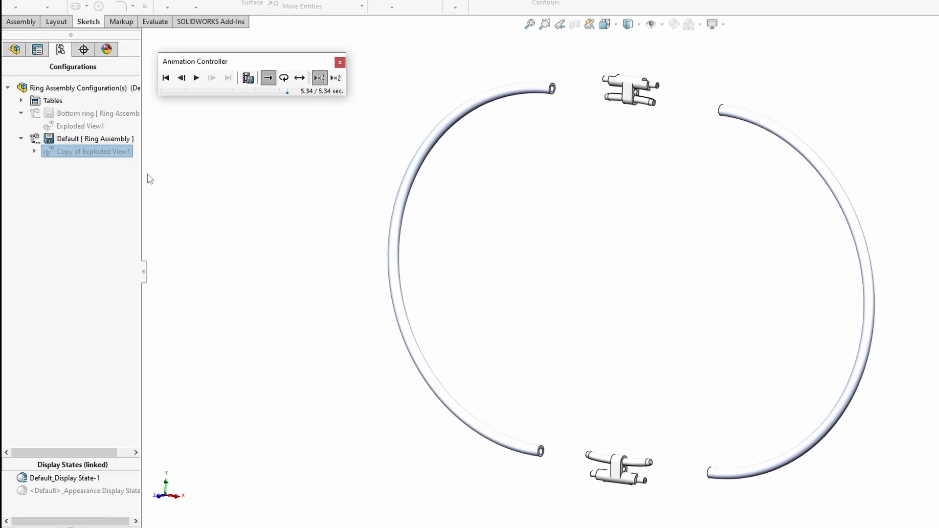
click(340, 62)
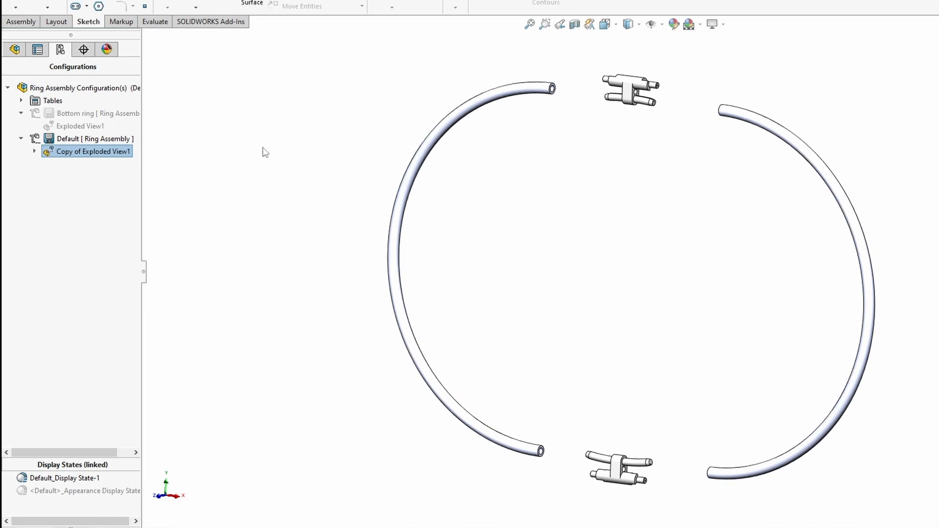
- Edit Explode Step3 so Top of Ring-2 moves along with Bottom of Ring-1, and accept
right_click(79, 156)
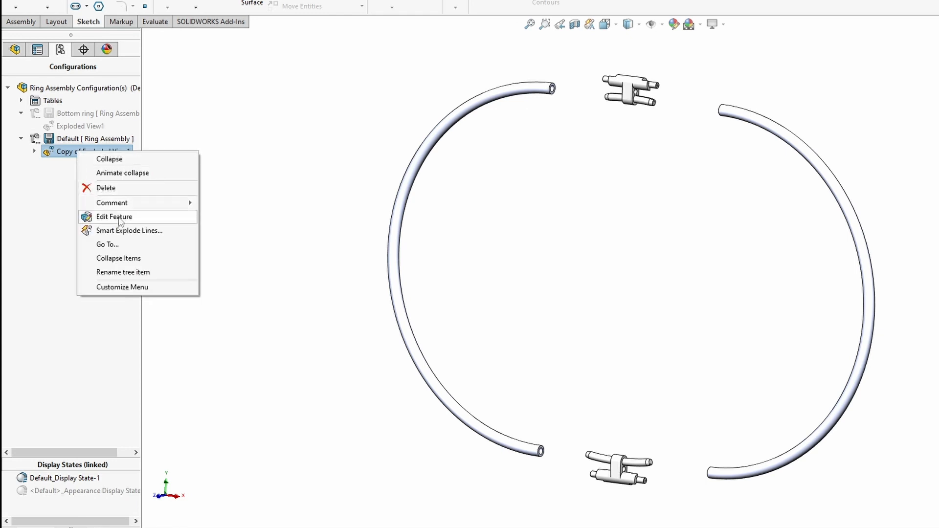
click(119, 219)
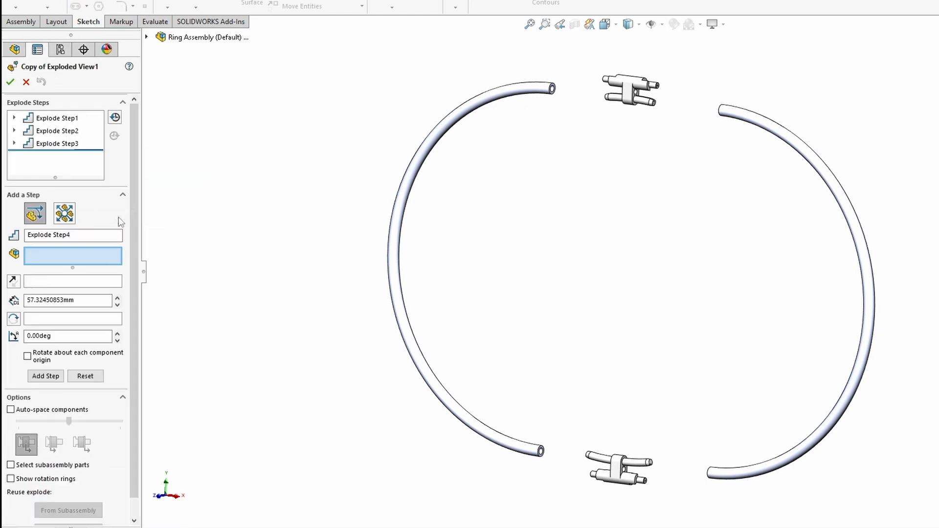
click(68, 122)
click(70, 132)
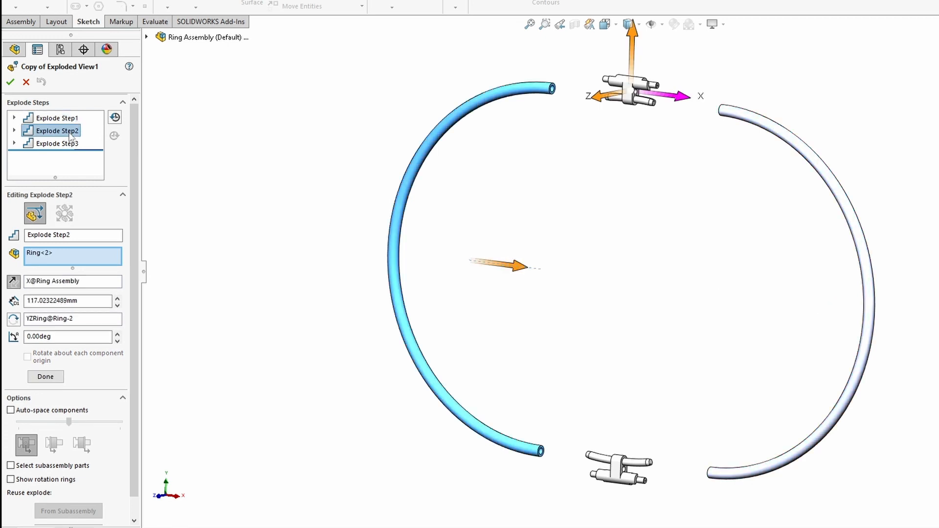
click(77, 145)
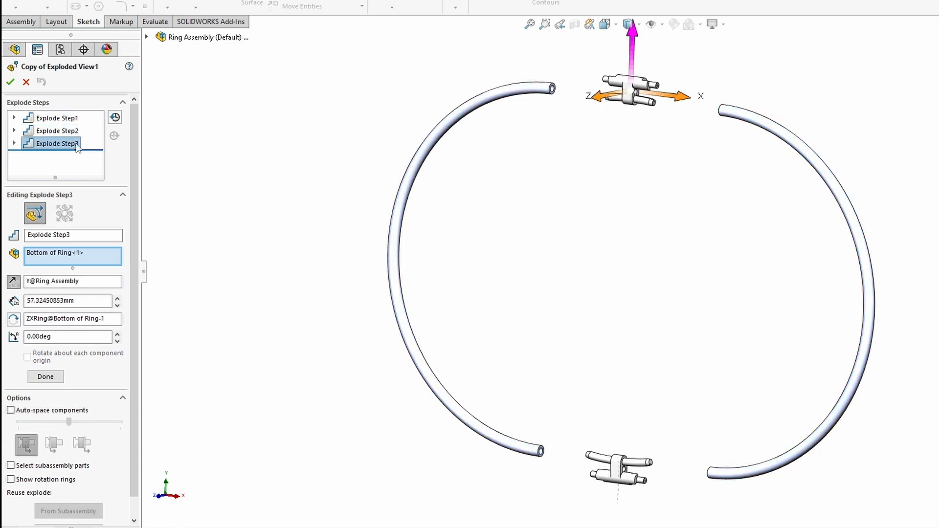
click(14, 143)
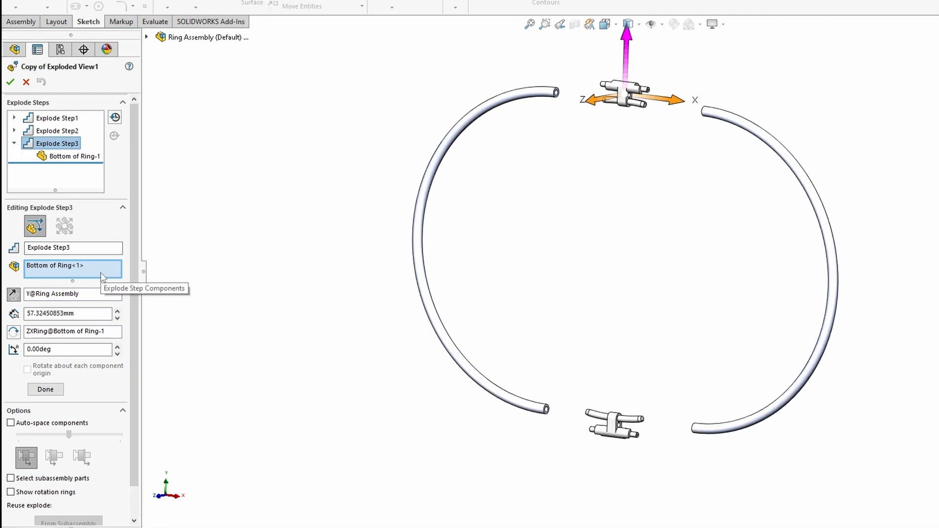
click(608, 428)
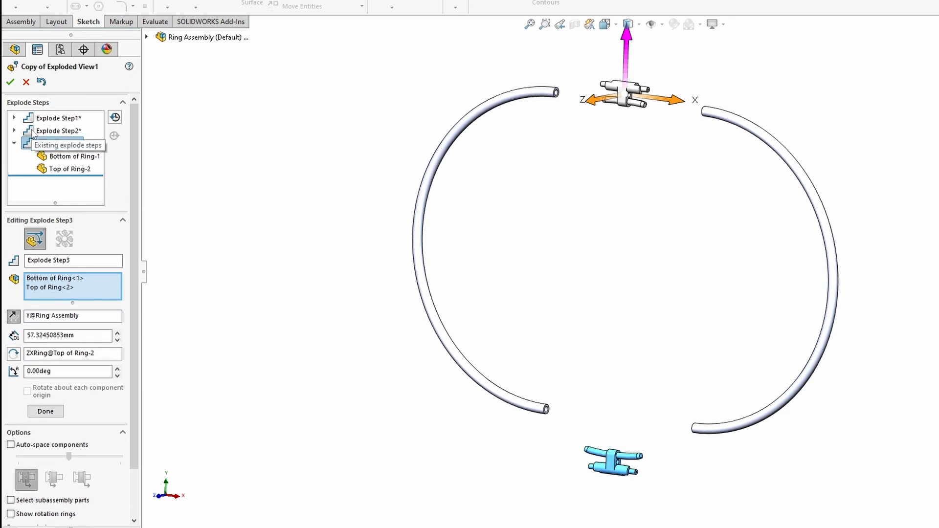
click(54, 413)
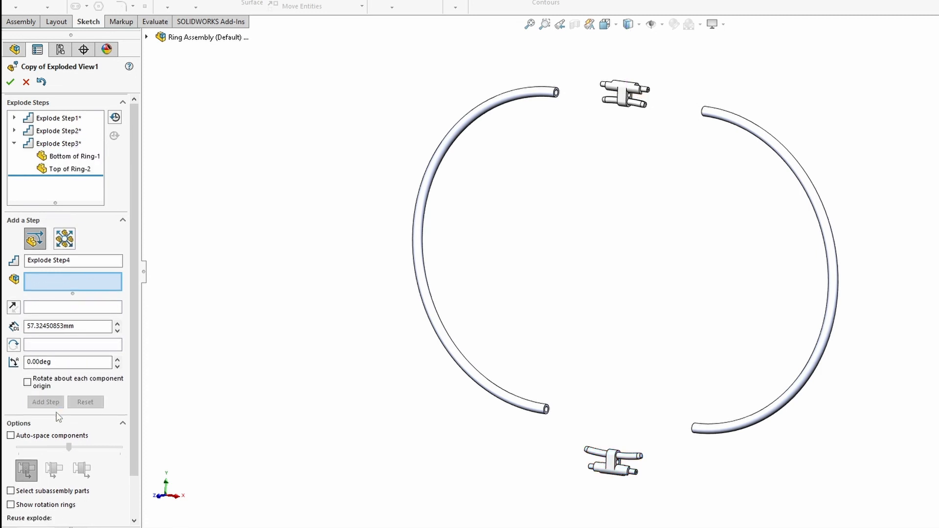
click(10, 82)
right_click(161, 159)
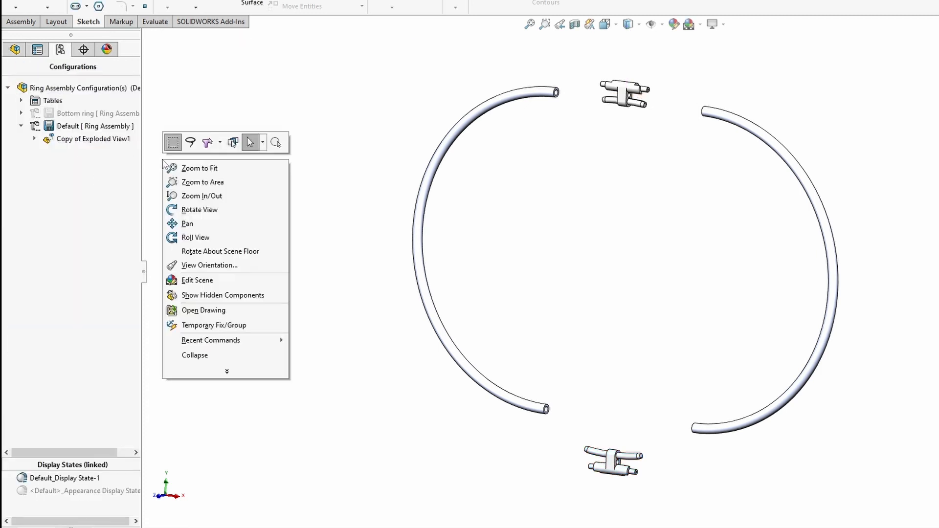
- Collapse the ring, return to Door Gate in the Exploded View orientation, and list its configurations
click(194, 355)
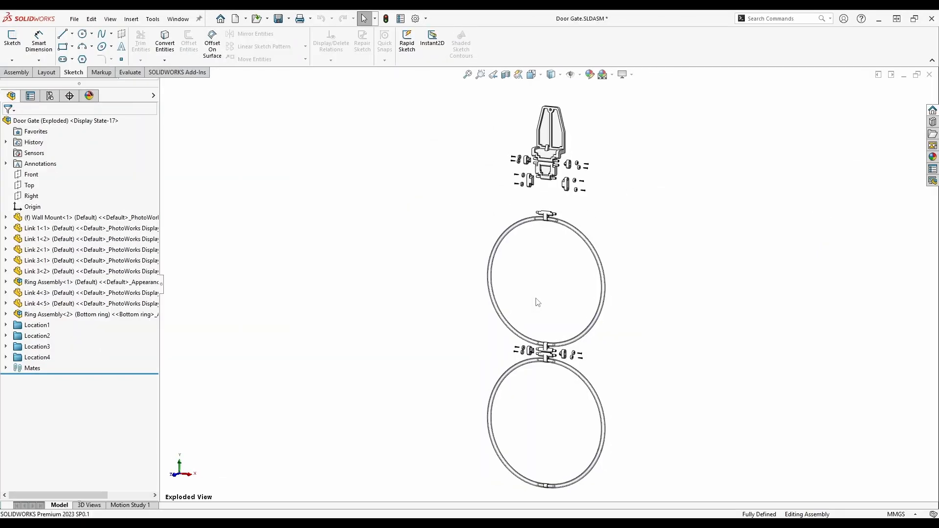
key(space)
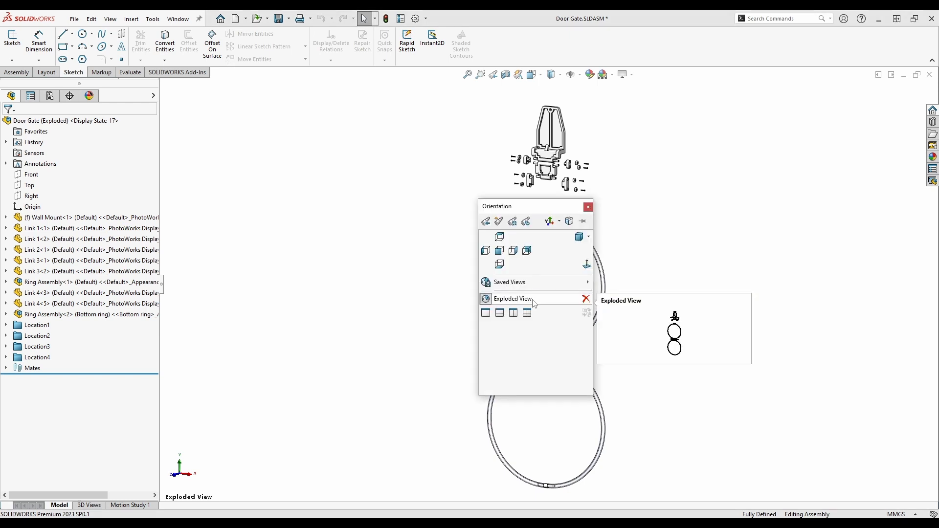
click(517, 303)
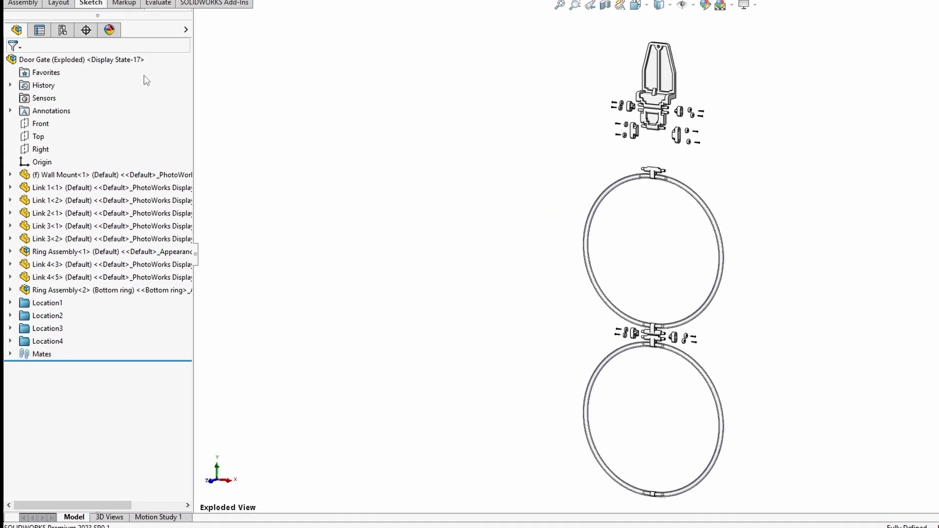
click(63, 30)
right_click(88, 107)
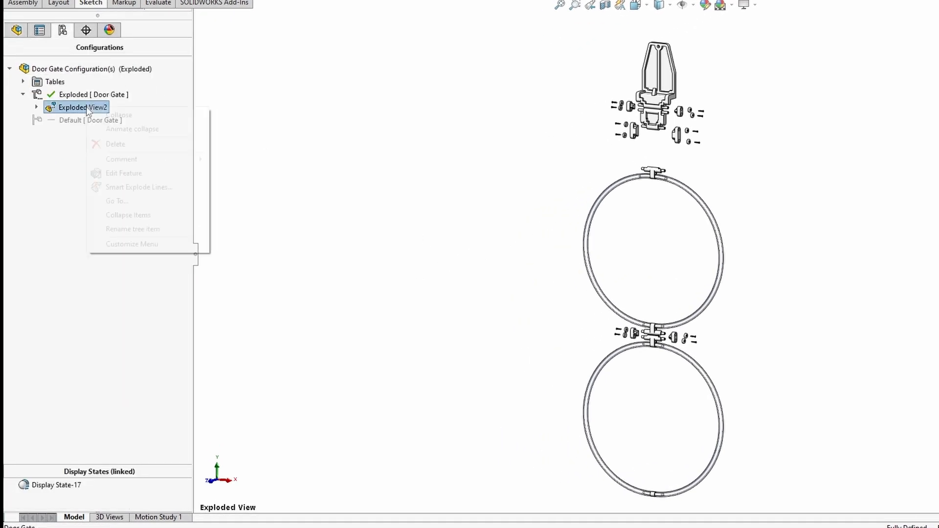
- Edit Exploded View2 and reuse the subassembly explode steps for the upper Ring Assembly<1>
click(124, 173)
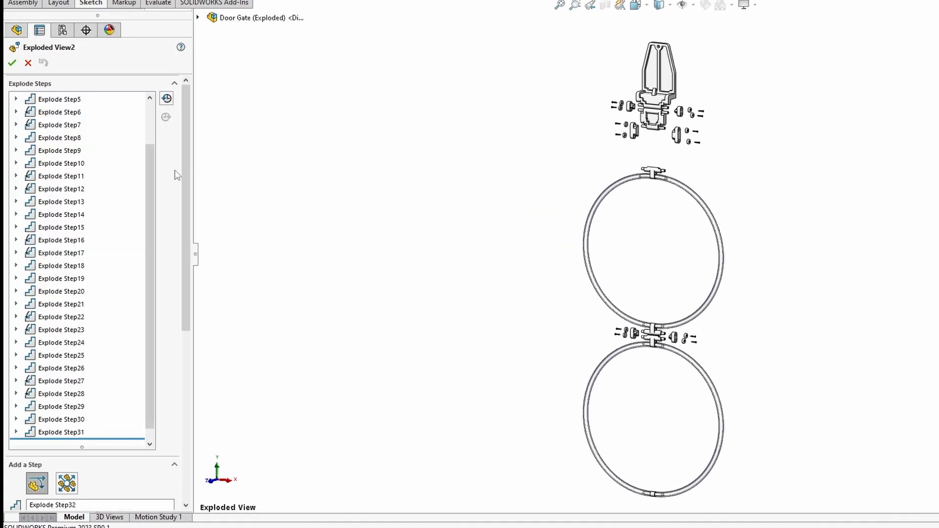
scroll(189, 190, down, 2)
scroll(188, 191, down, 5)
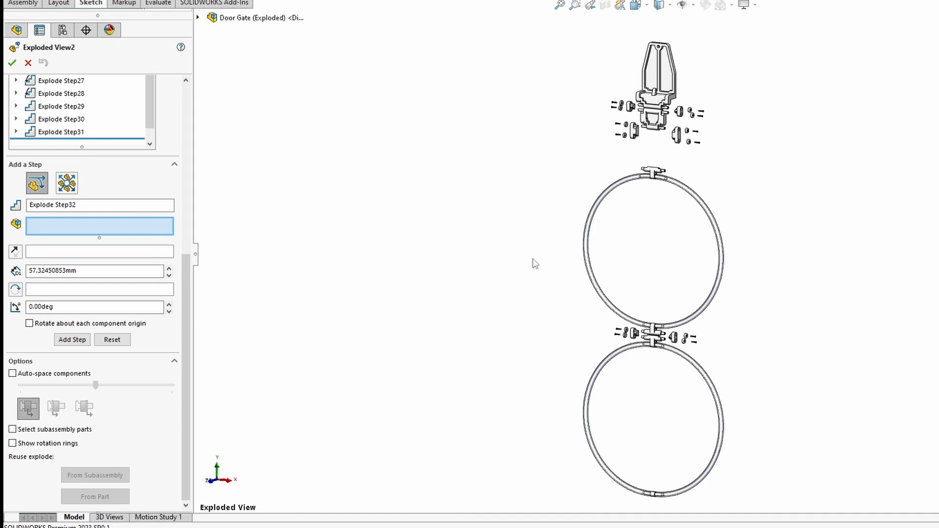
click(598, 210)
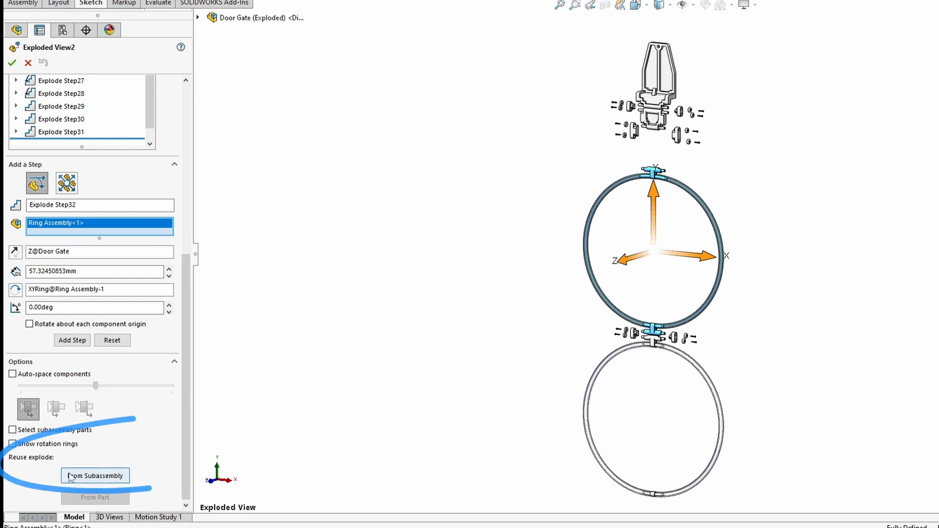
click(97, 477)
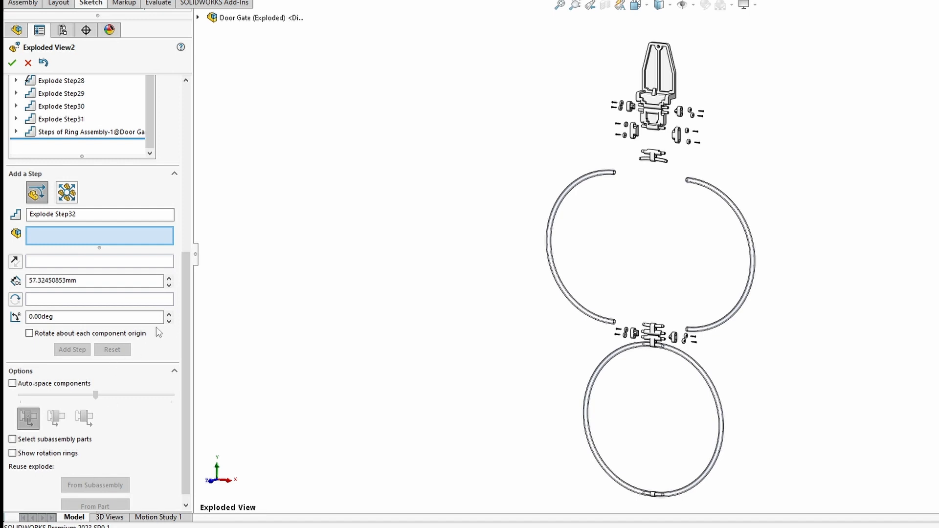
- Shift Ring Assembly<2> 41.99 mm vertically as Step32, then reuse its subassembly explode steps
click(654, 342)
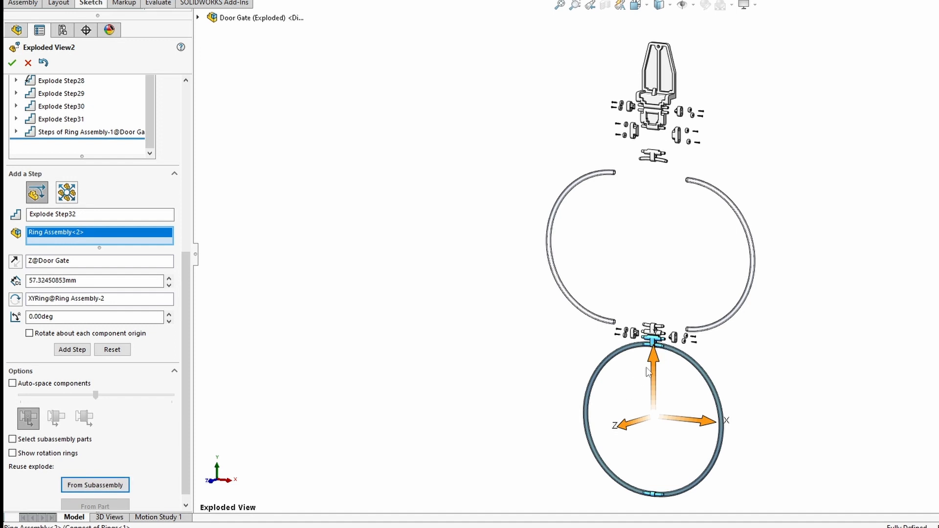
drag(653, 361, 657, 373)
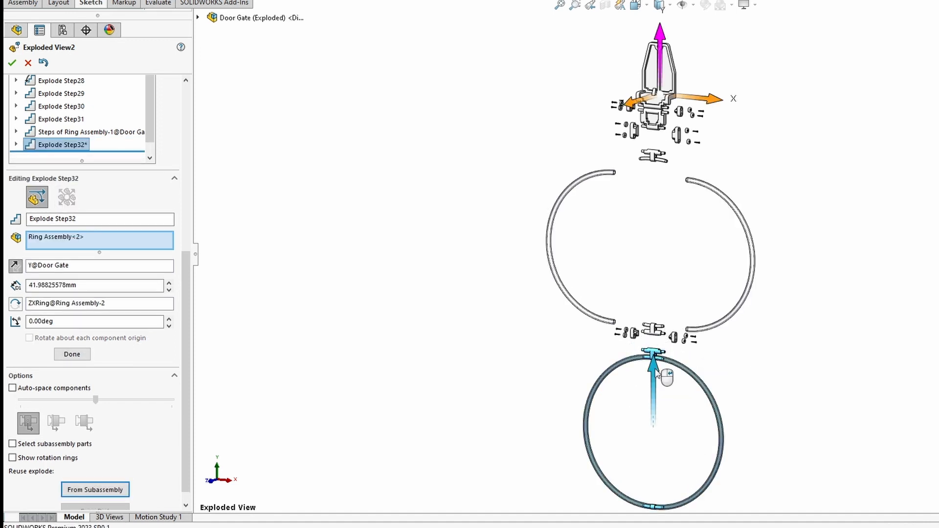
right_click(658, 374)
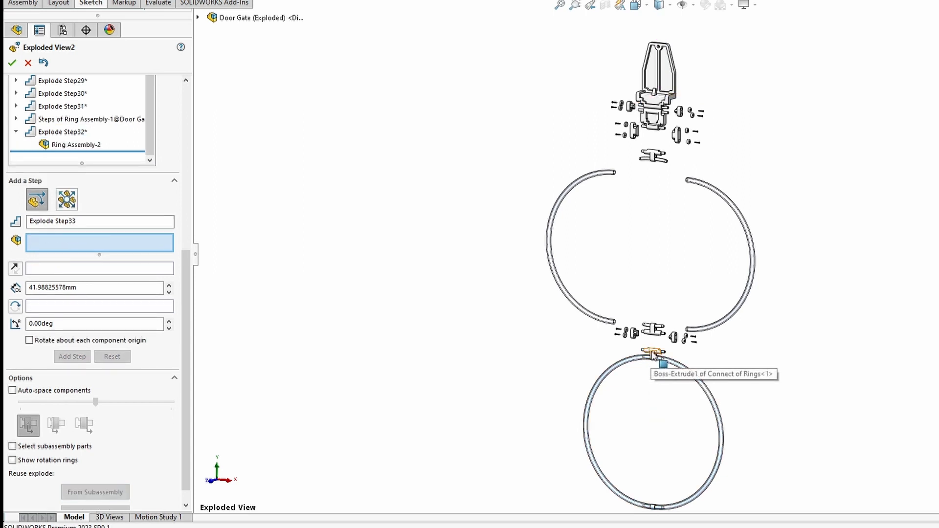
click(652, 353)
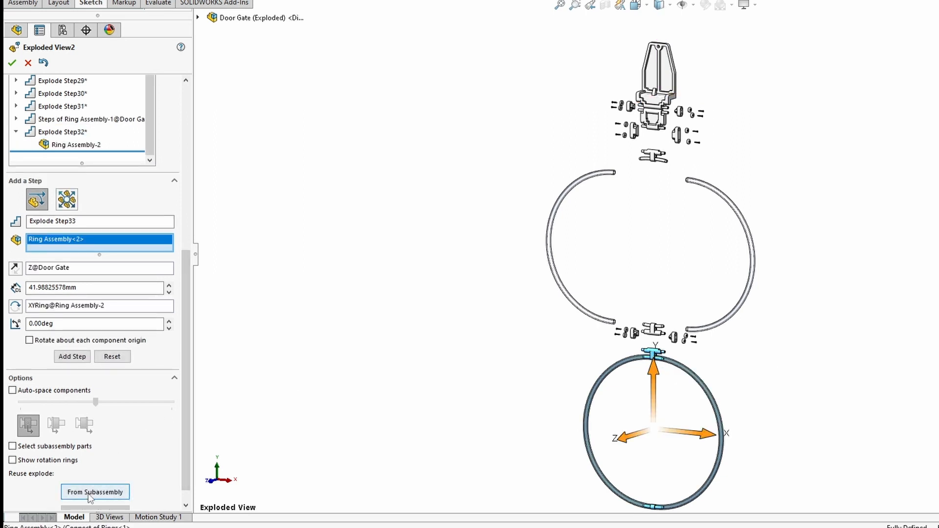
click(90, 492)
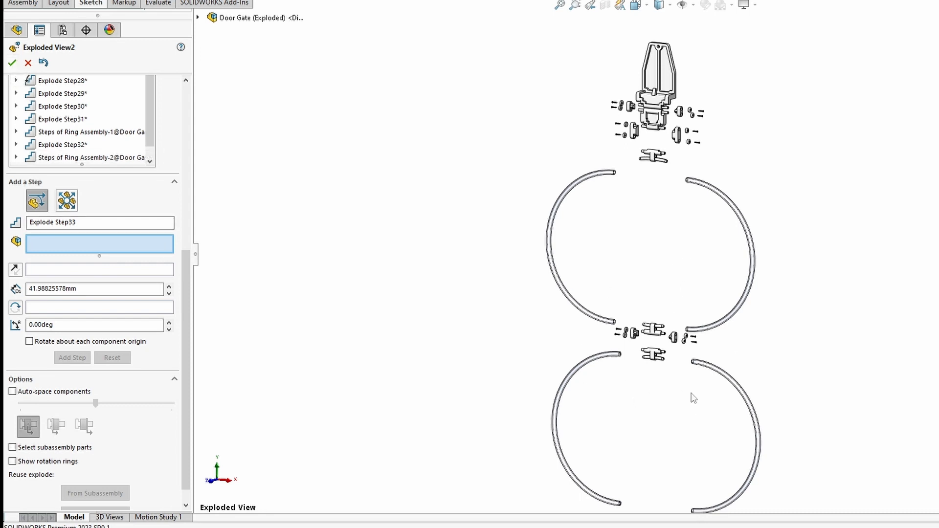
- Shorten Explode Step21's distance for the lower hinge fasteners and accept Exploded View2
double_click(63, 119)
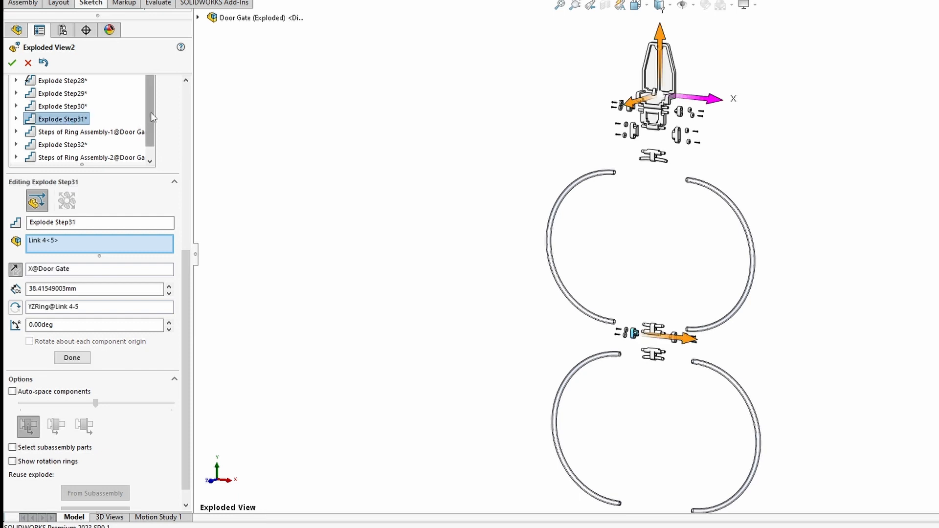
scroll(152, 110, up, 1)
scroll(155, 107, up, 1)
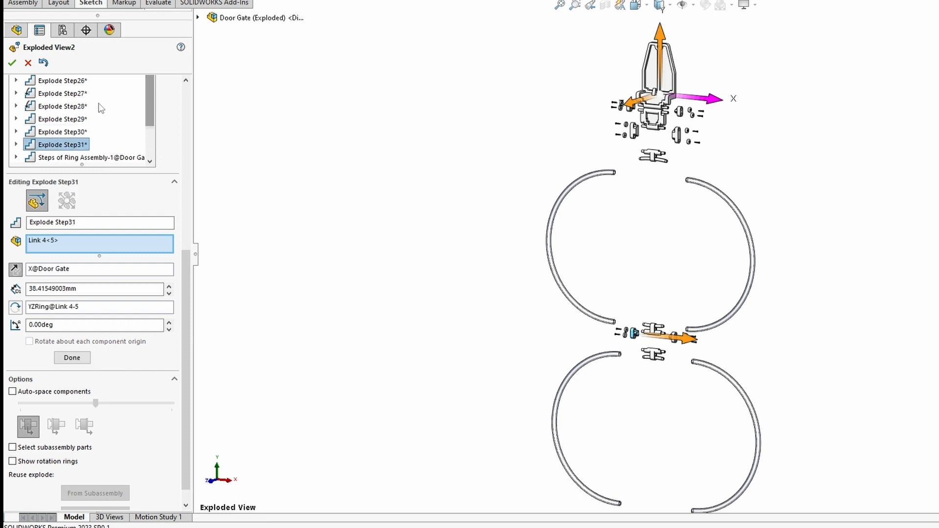
double_click(68, 82)
scroll(180, 83, up, 1)
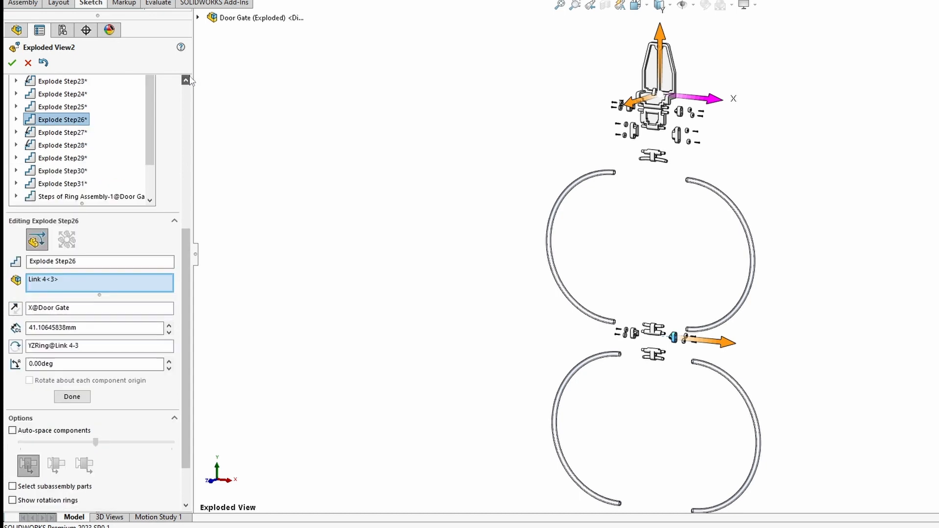
scroll(191, 81, up, 3)
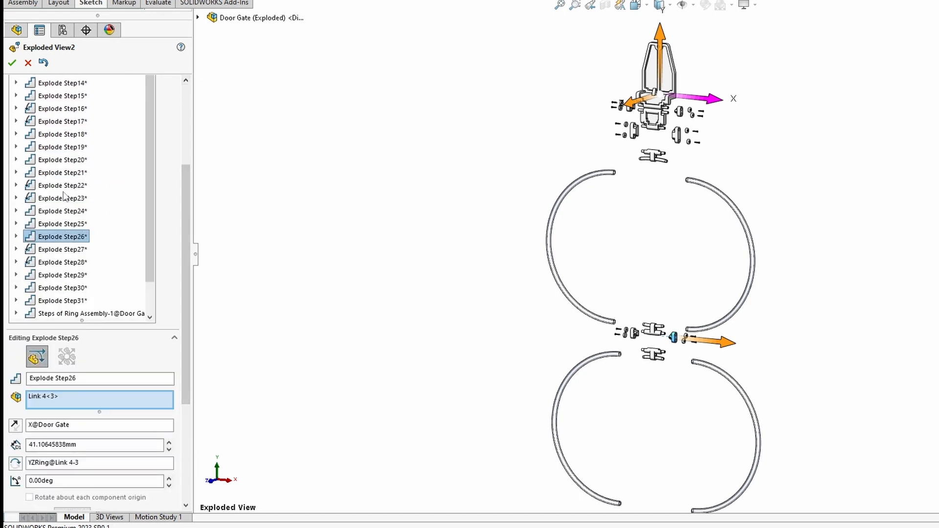
double_click(53, 172)
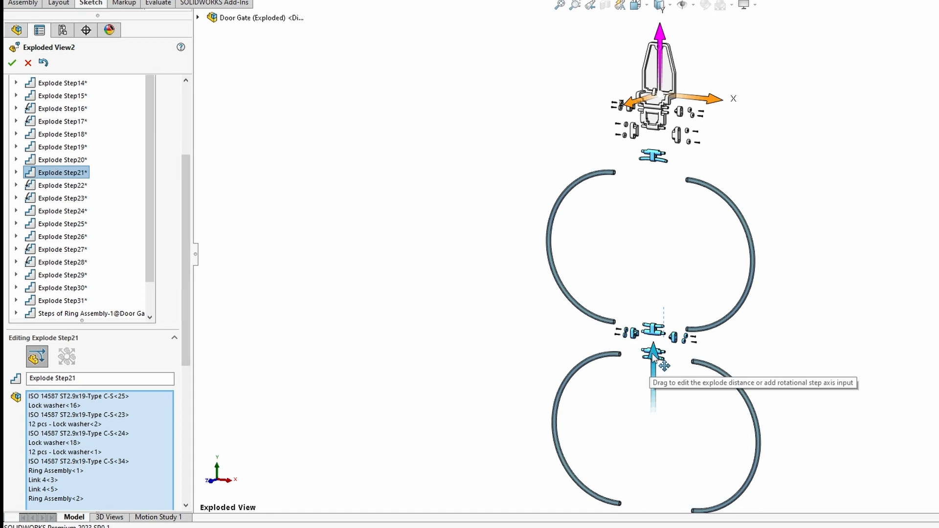
mouse_move(655, 351)
mouse_down()
mouse_move(656, 381)
mouse_move(668, 339)
mouse_up()
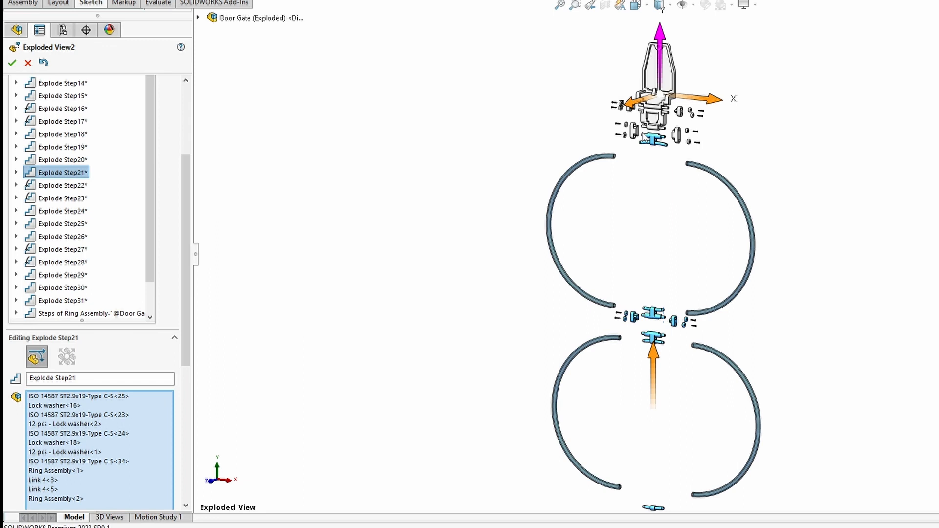
click(12, 62)
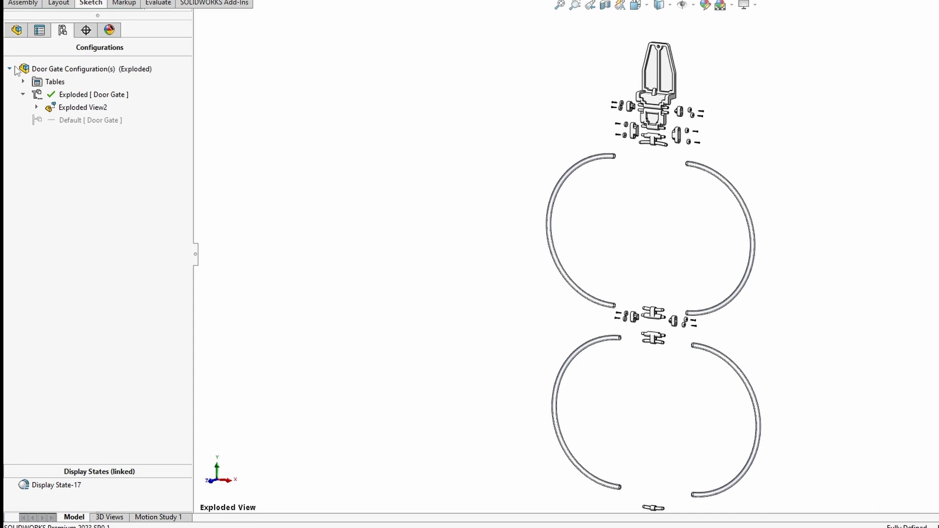
- Play Exploded View2's Animate collapse, then pause and scrub the slider back toward the start
right_click(92, 111)
click(155, 131)
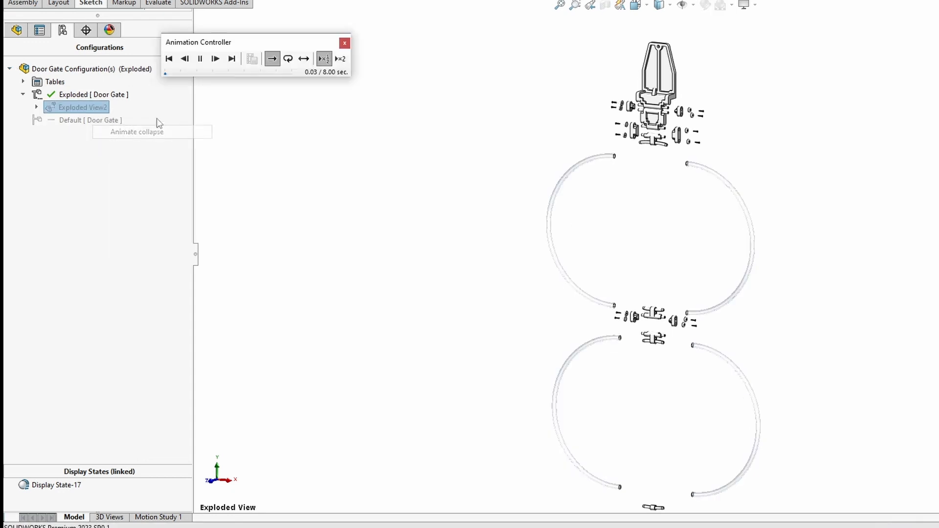
click(200, 59)
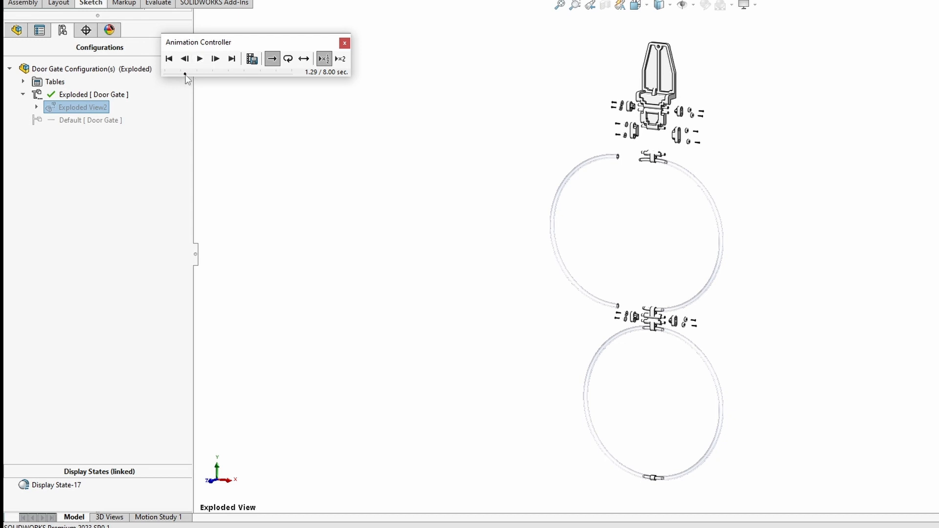
mouse_move(185, 75)
mouse_down()
mouse_move(165, 72)
mouse_move(184, 74)
mouse_up()
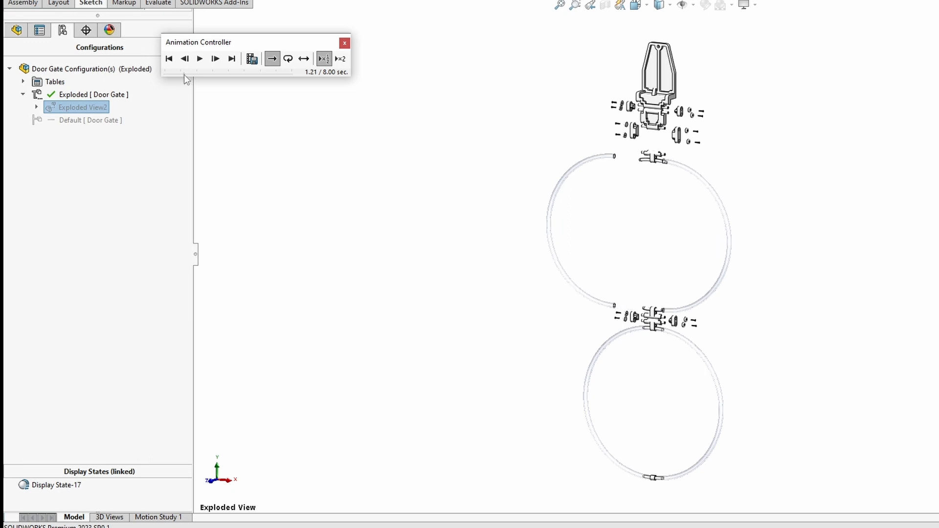
drag(183, 75, 176, 72)
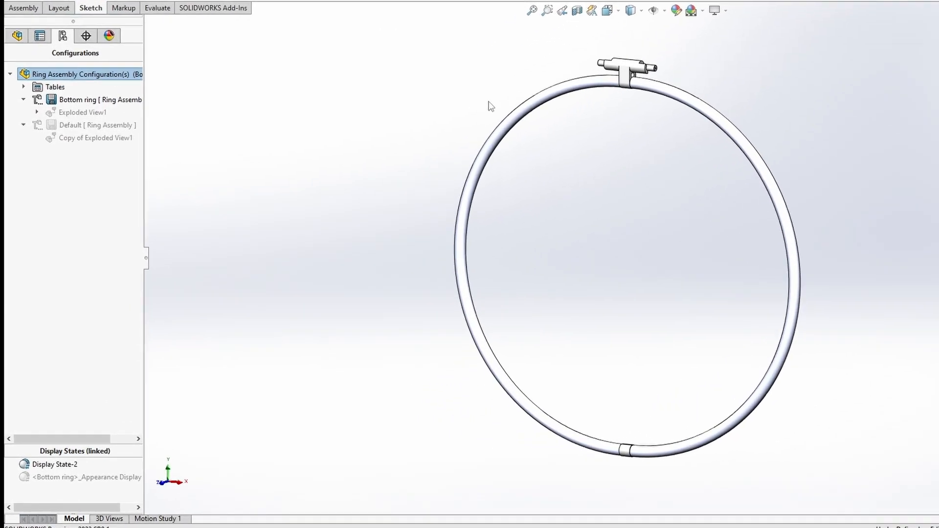
- Edit Exploded View1 and drag the Step3 hinge, Step1 and Step2 ring halves inward
right_click(87, 114)
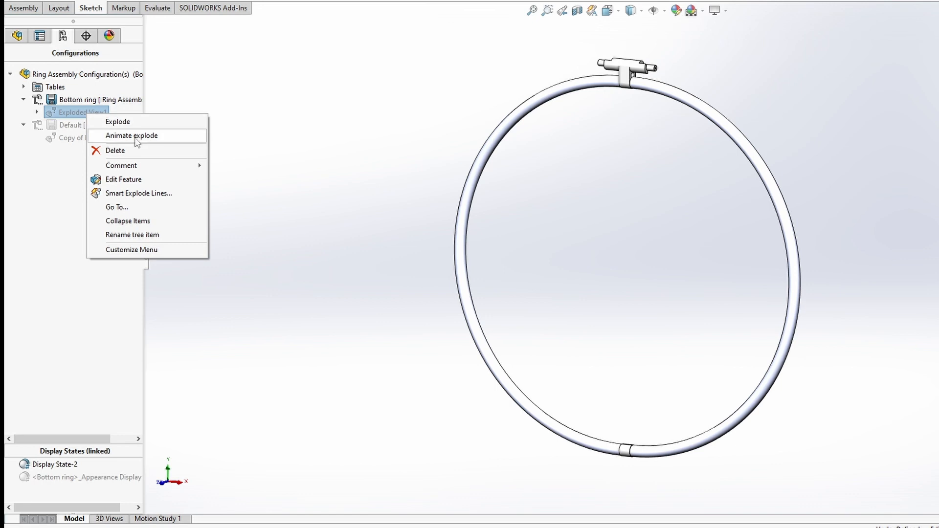
click(121, 181)
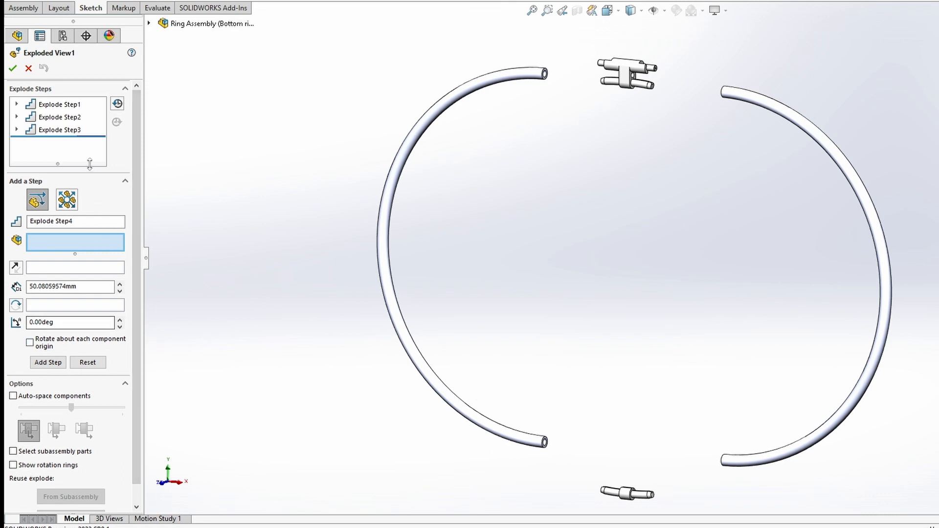
click(74, 133)
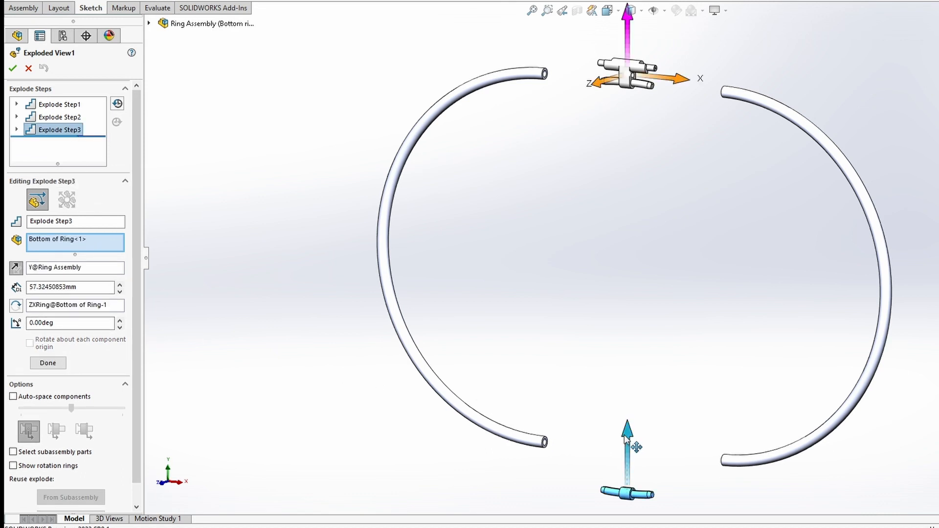
drag(628, 436, 635, 415)
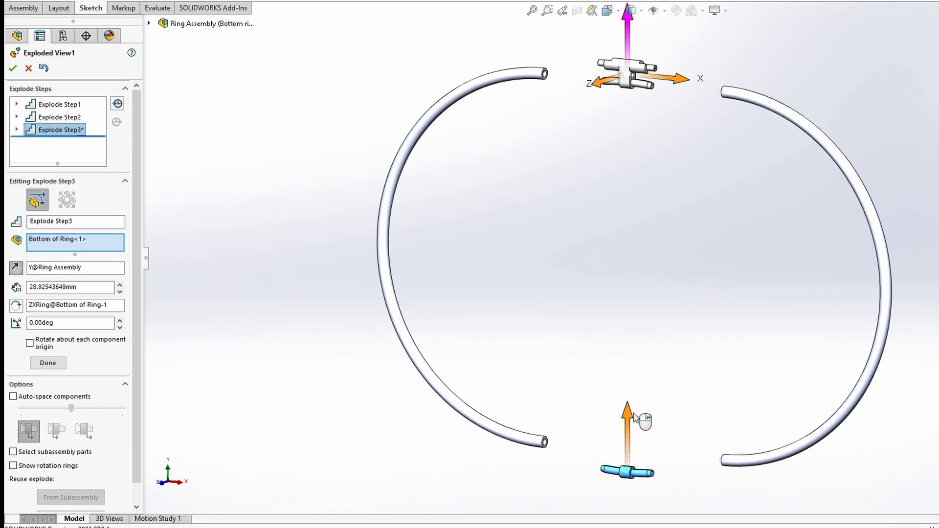
click(58, 107)
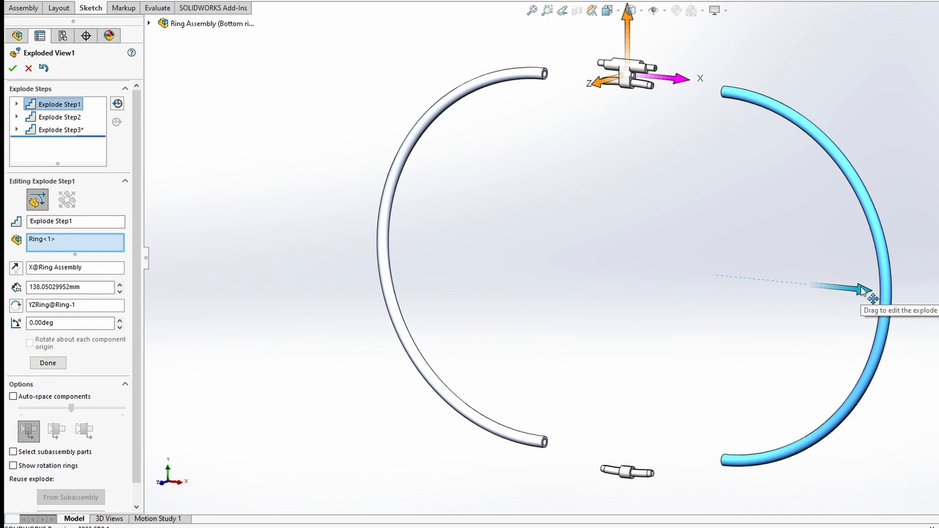
drag(865, 292, 821, 287)
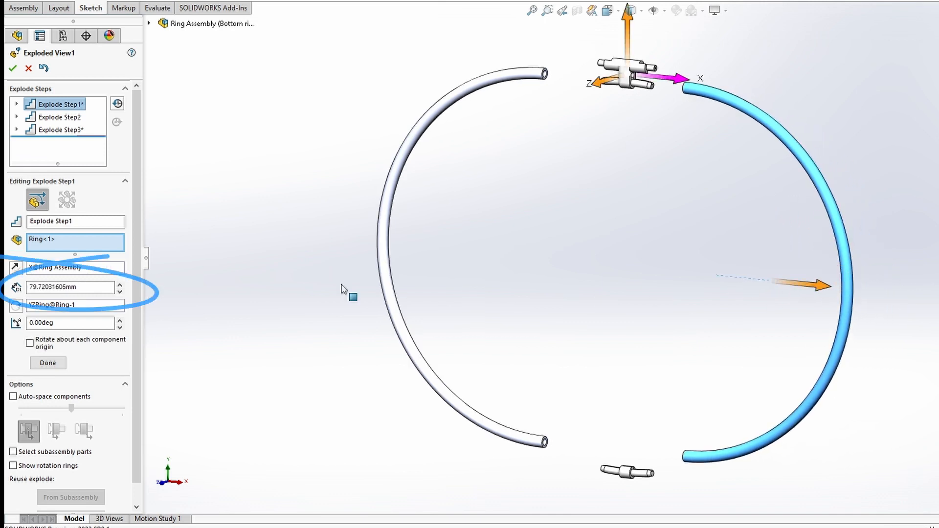
click(54, 119)
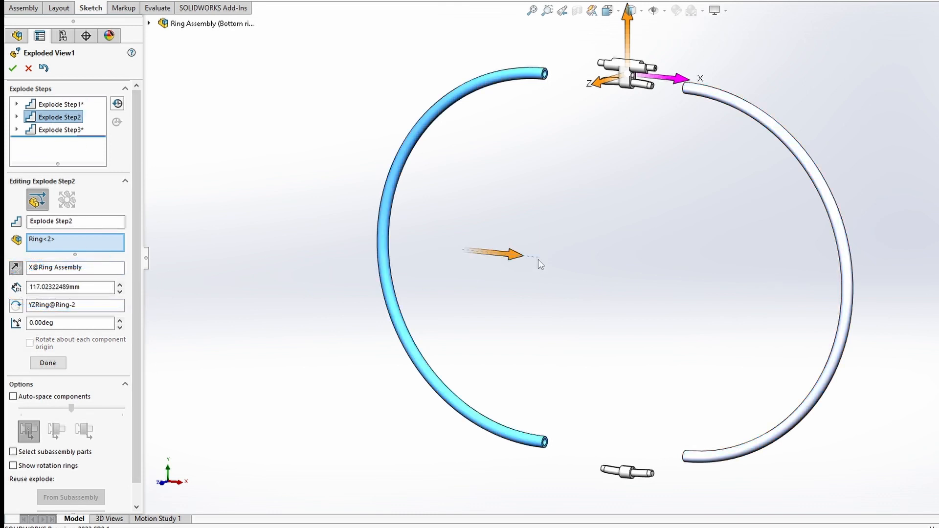
drag(539, 262, 548, 260)
- Set Explode Step2's distance to 80 mm and accept the exploded view
click(86, 286)
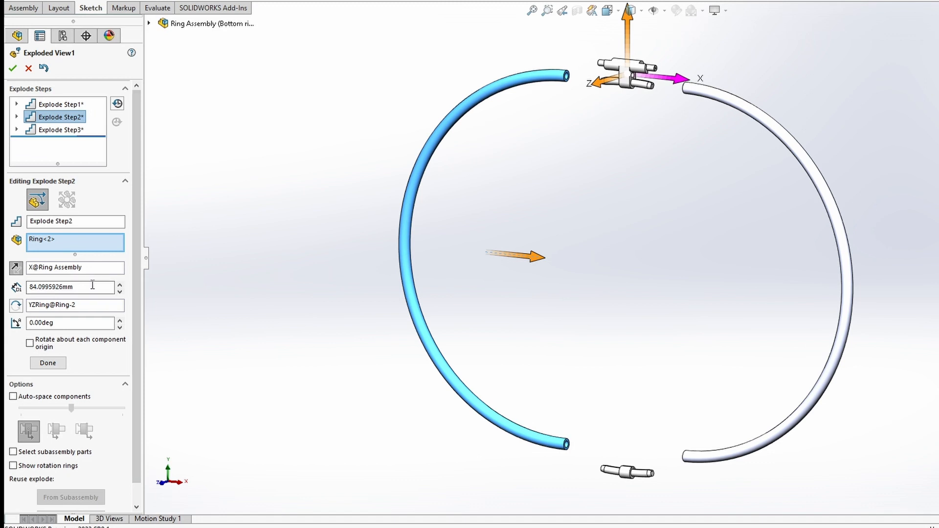
drag(86, 286, 7, 278)
text(80)
key(Return)
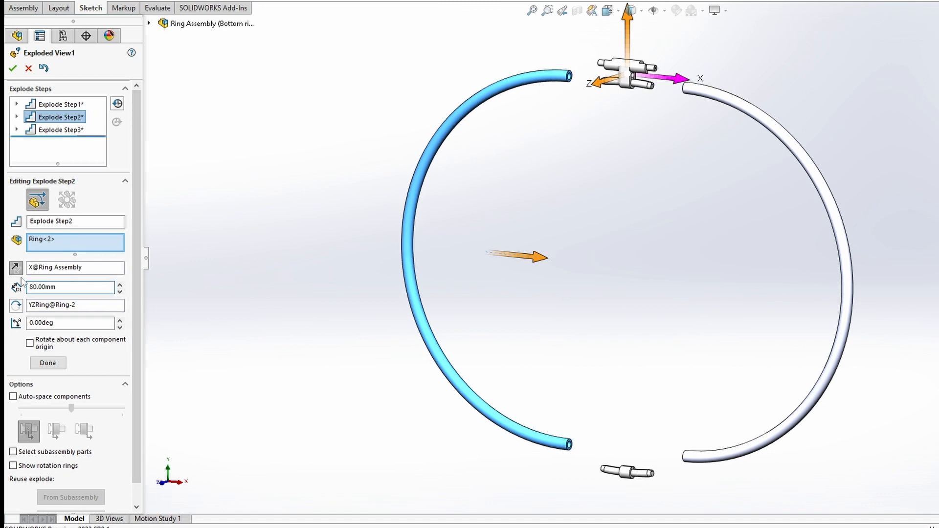
click(13, 68)
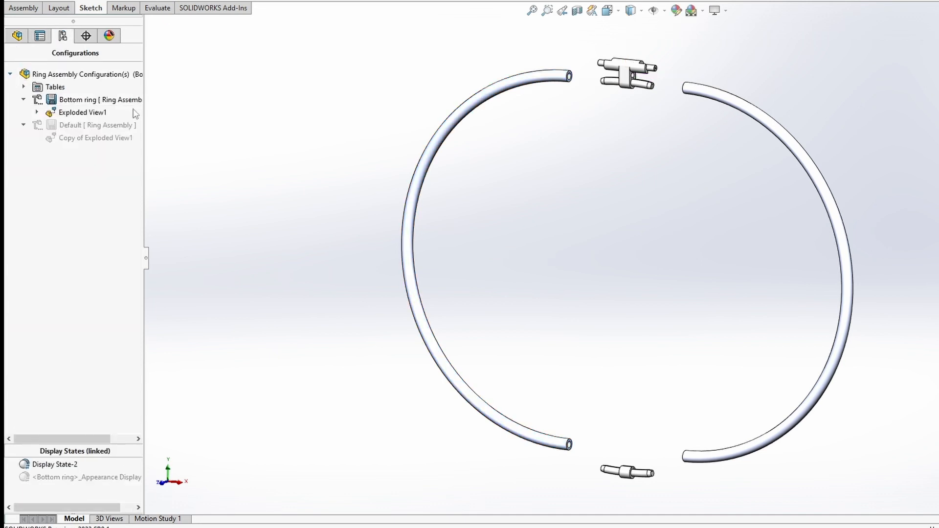
- Make Default [Ring Assembly] the active configuration and open Copy of Exploded View1 for editing
double_click(83, 125)
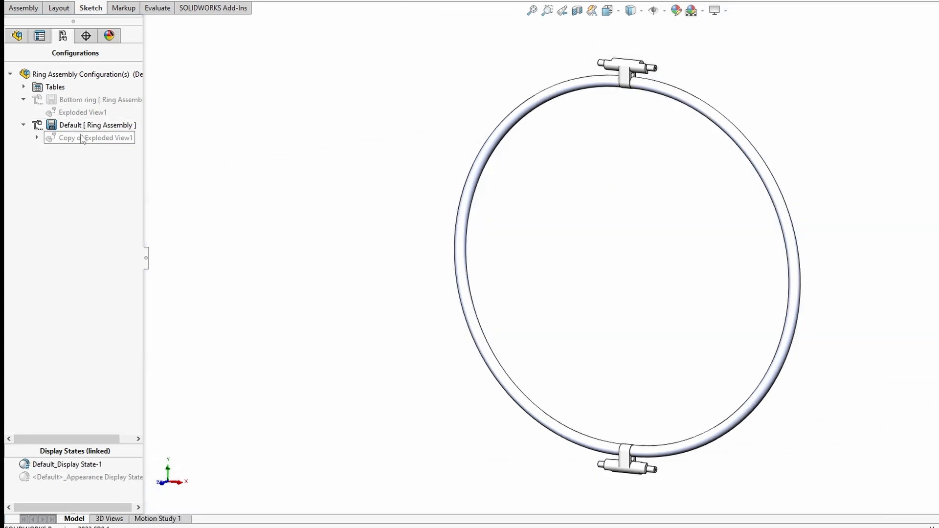
right_click(88, 139)
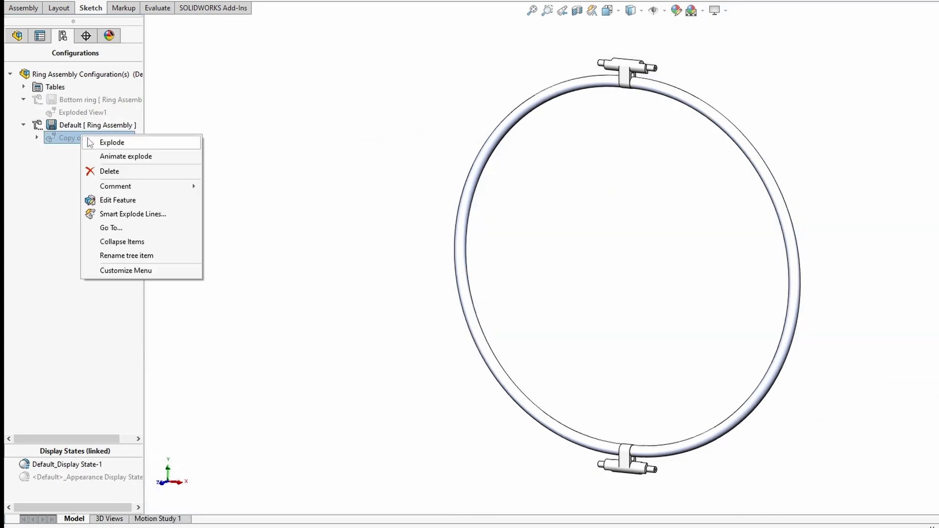
click(104, 200)
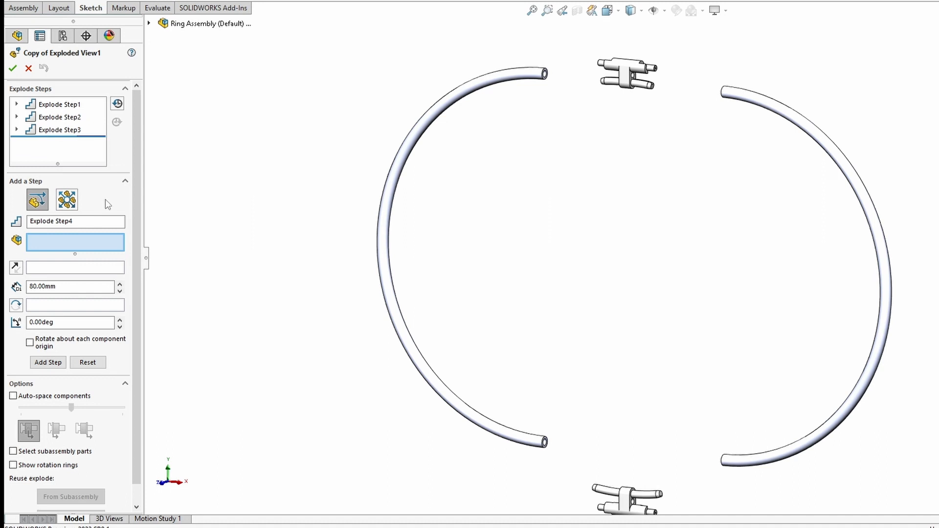
- Set the Explode Step3 hinge distance to 35 mm and Step2 to 80 mm
double_click(72, 130)
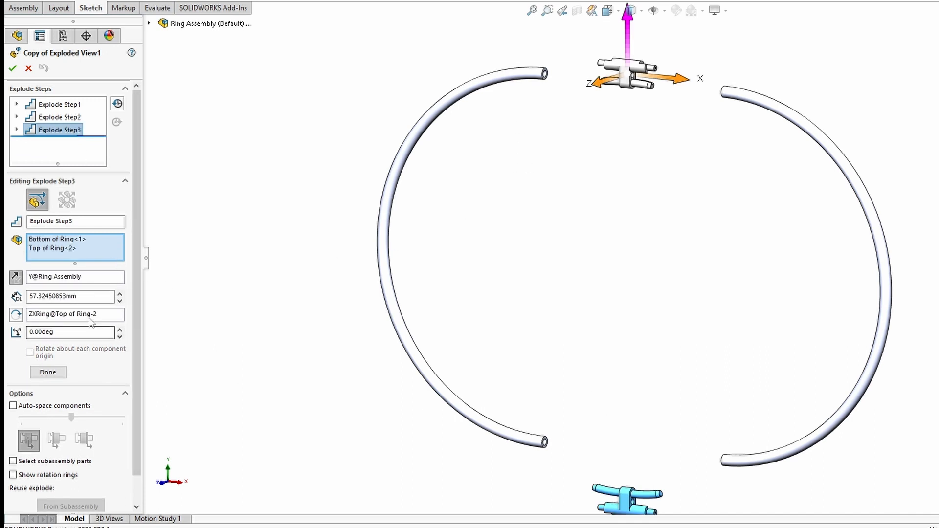
drag(98, 296, 17, 298)
text(35)
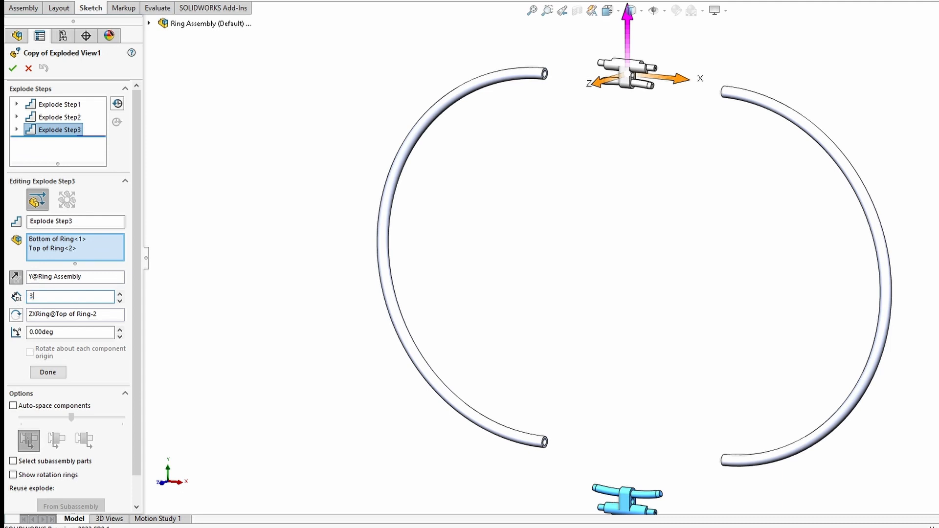
key(Return)
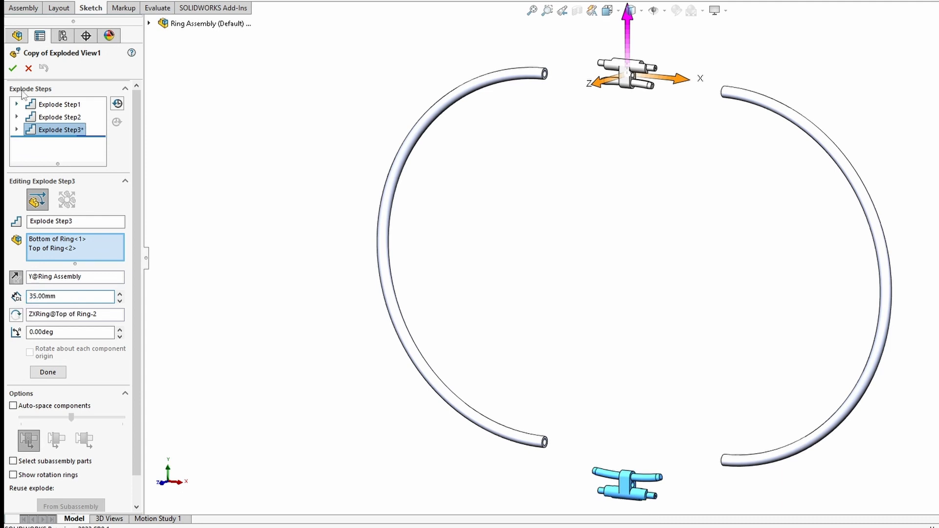
click(54, 118)
drag(110, 287, 5, 282)
text(80)
key(Return)
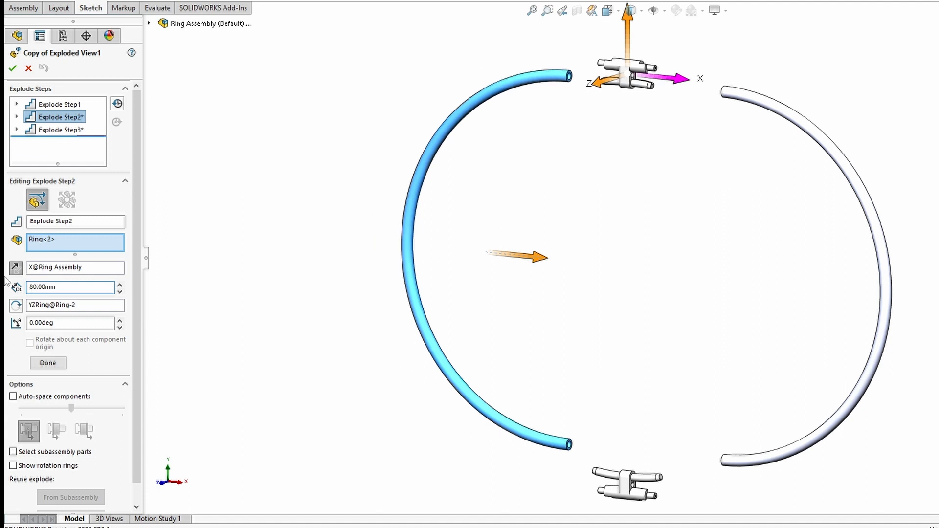
- Set Explode Step1 to 80 mm, move it below Step2, and accept the view
click(57, 104)
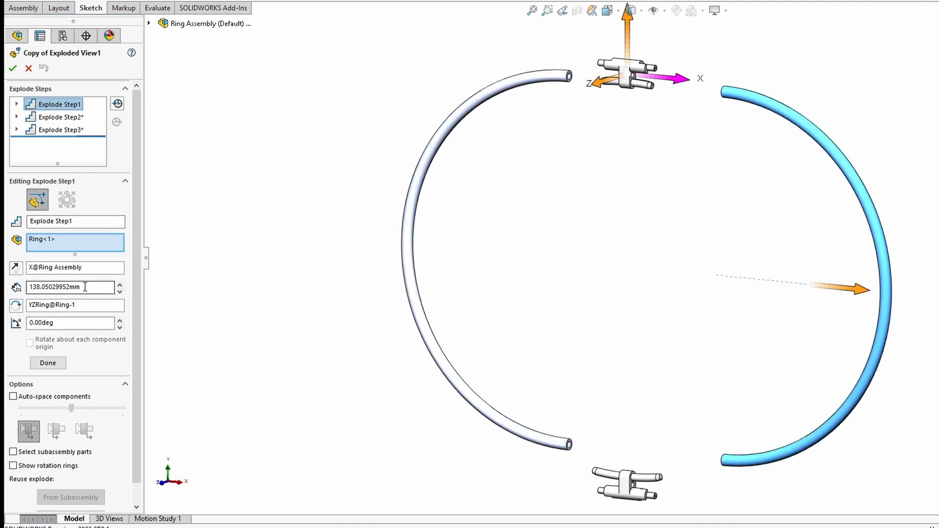
drag(85, 287, 6, 282)
text(80)
key(Return)
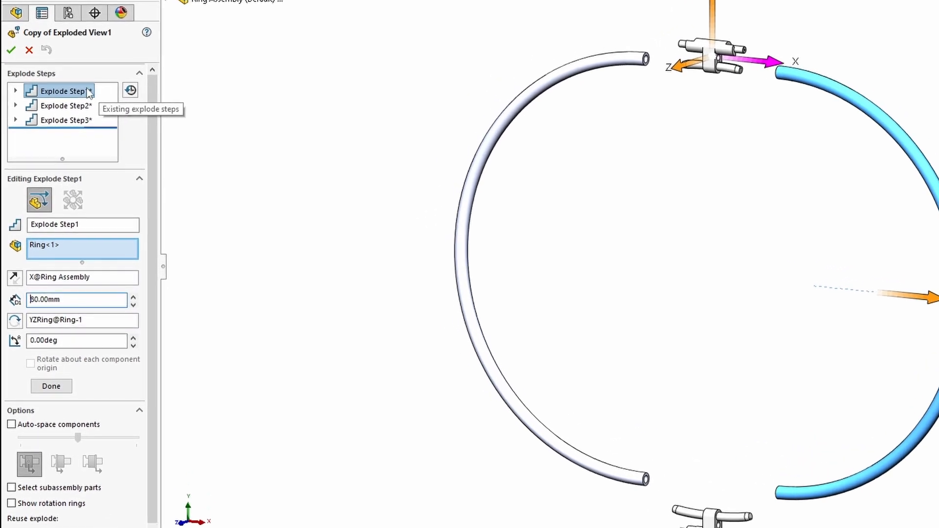
drag(73, 90, 80, 119)
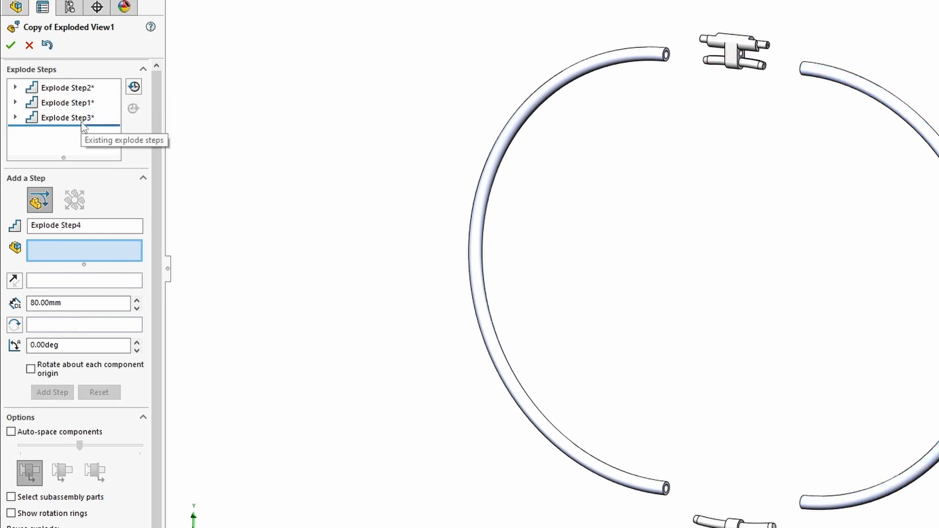
click(12, 45)
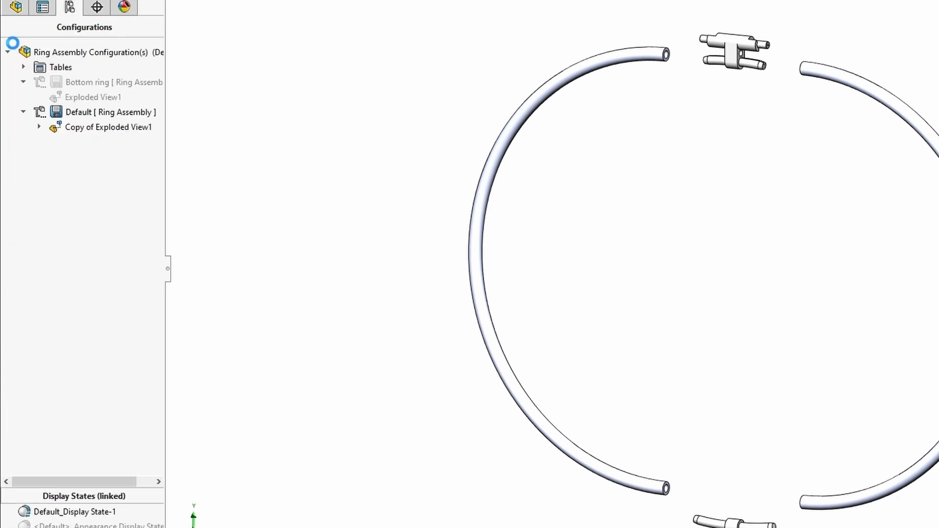
- Confirm the ring exploded view and drag Explode Step3 after Step2 and Step1
click(40, 127)
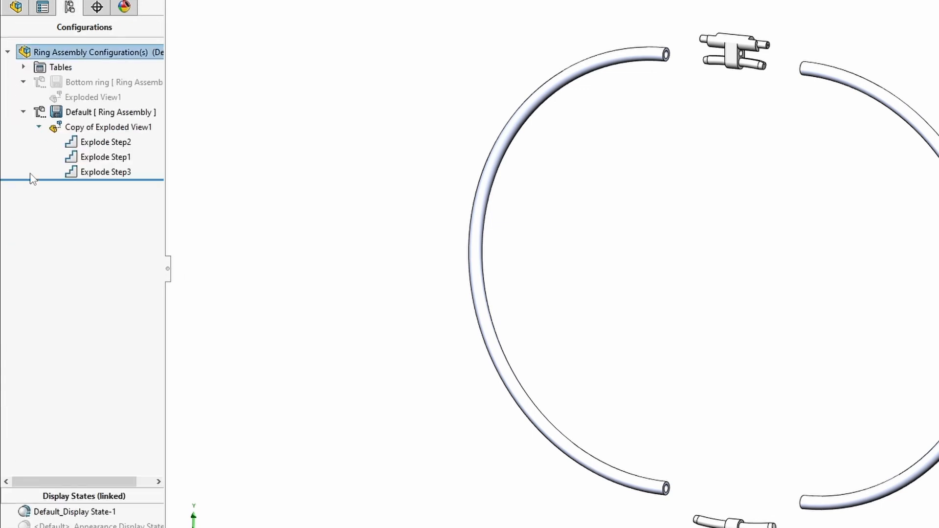
mouse_move(125, 172)
mouse_down()
mouse_move(128, 155)
mouse_move(110, 181)
mouse_up()
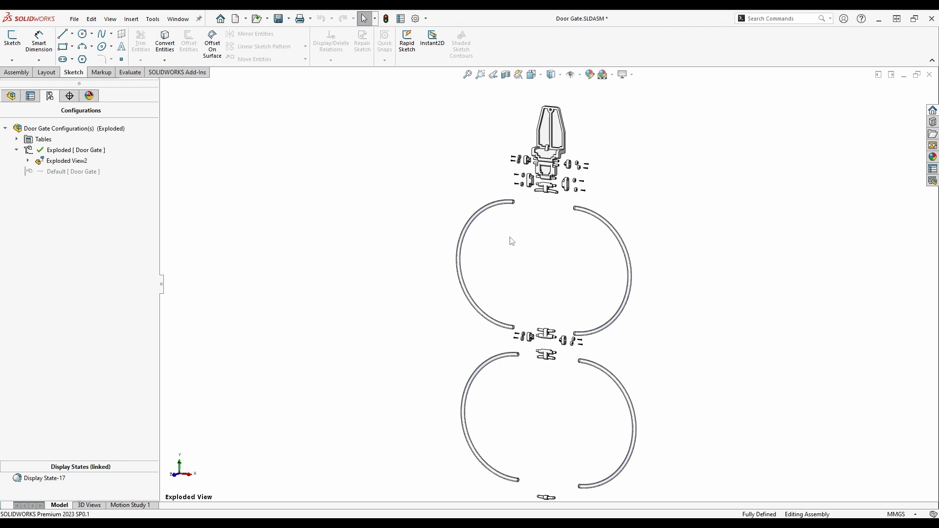
- In Exploded View2, run Update subassembly explode on both Steps of Ring Assembly rows and confirm
right_click(66, 163)
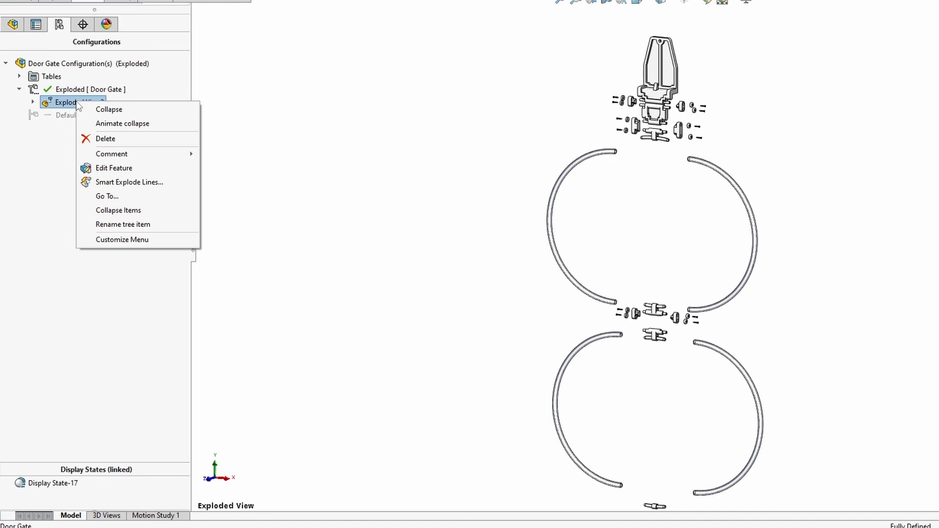
click(114, 168)
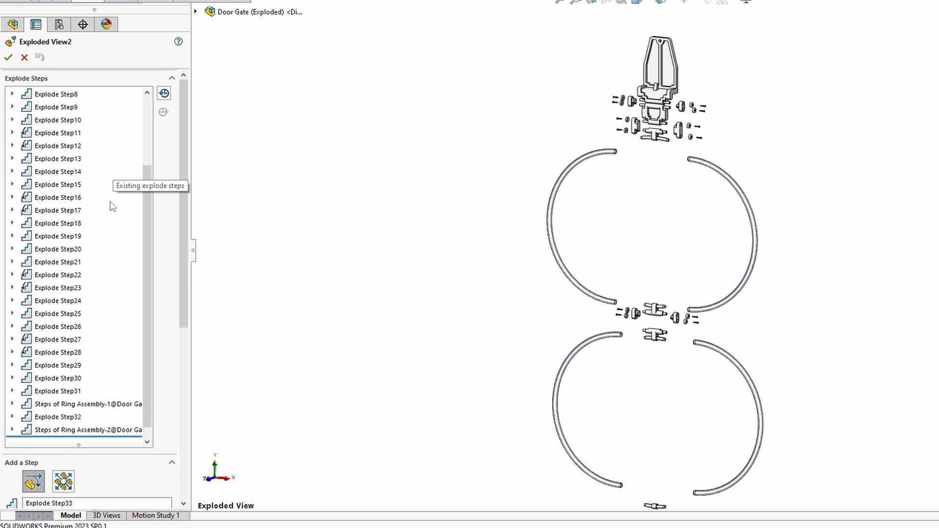
right_click(93, 407)
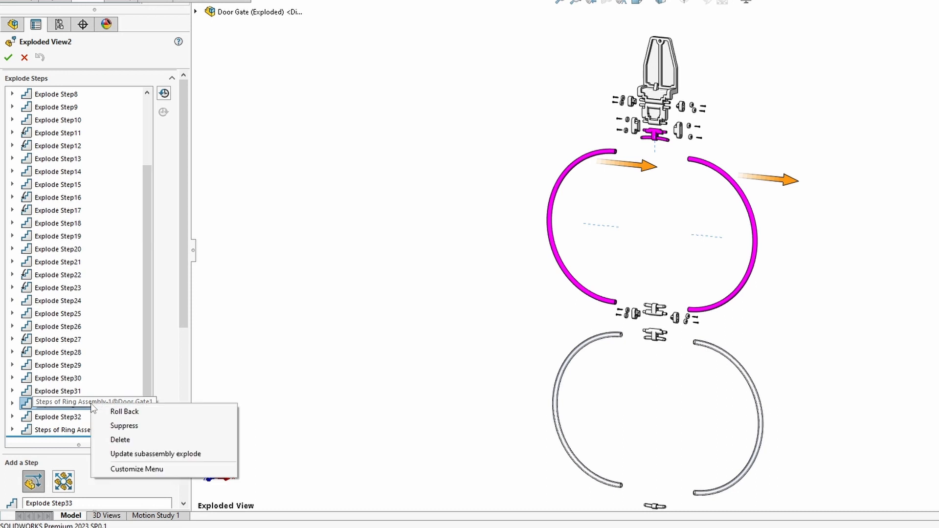
click(138, 454)
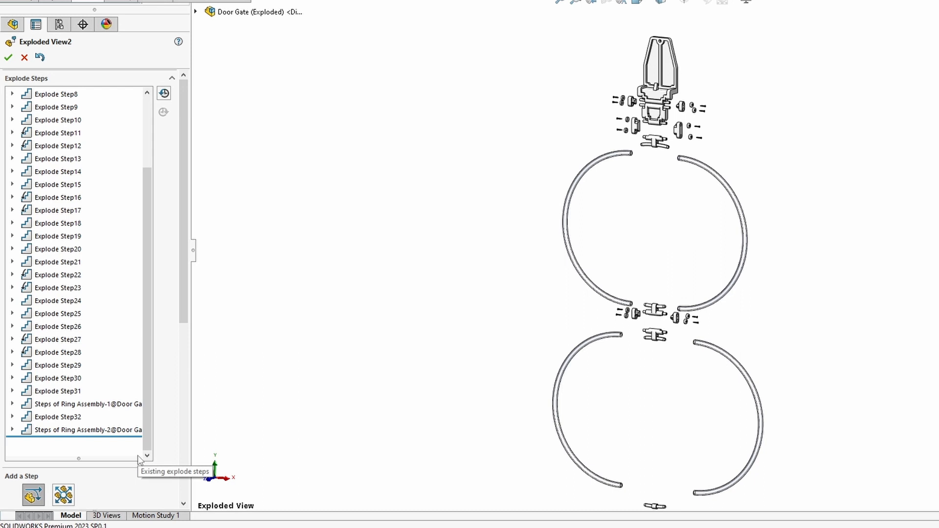
click(107, 430)
right_click(107, 429)
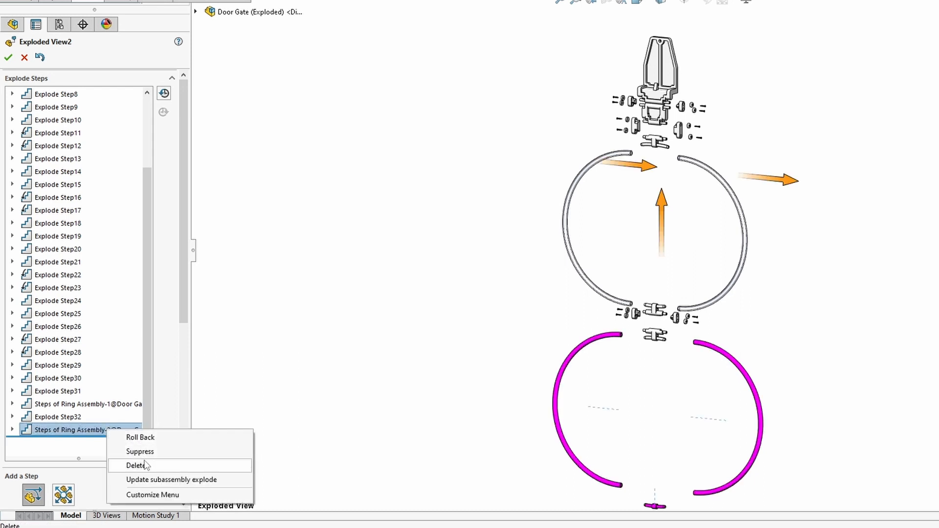
click(145, 482)
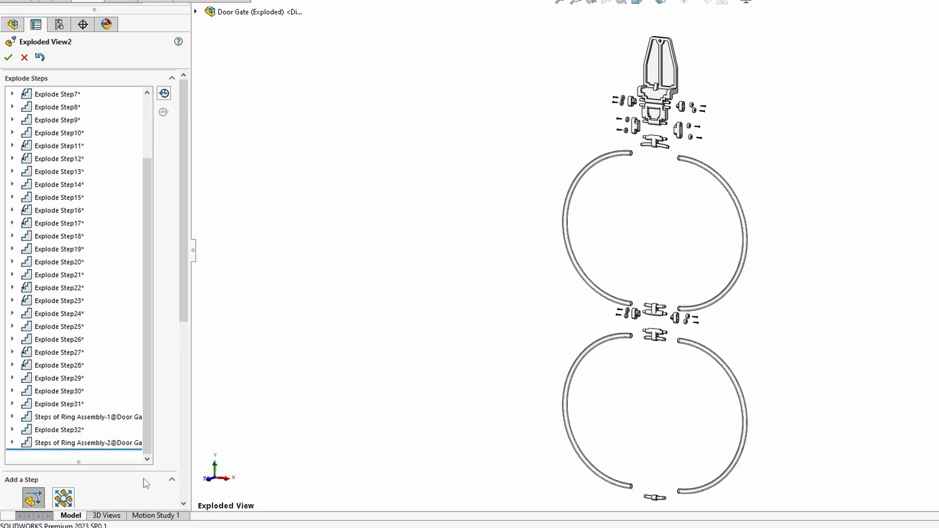
click(8, 58)
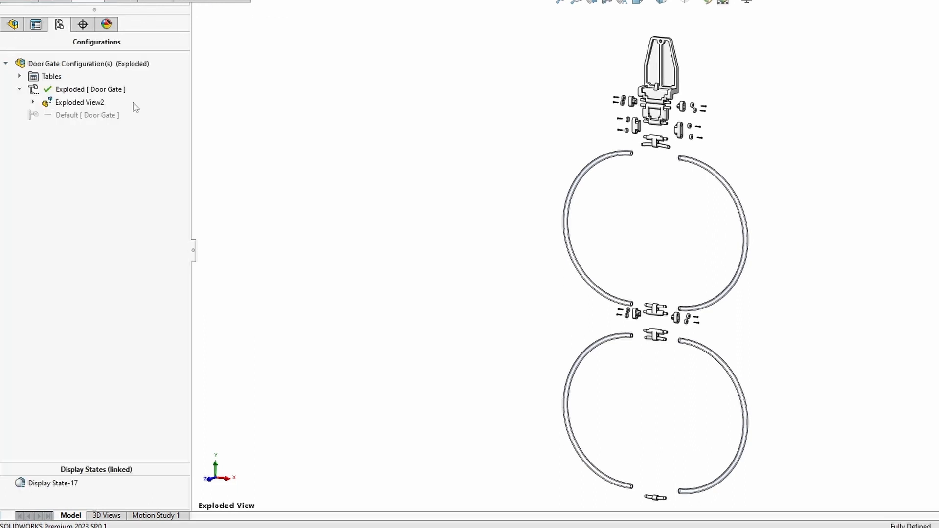
- Run Animate collapse on Exploded View2 to open the Animation Controller
right_click(92, 103)
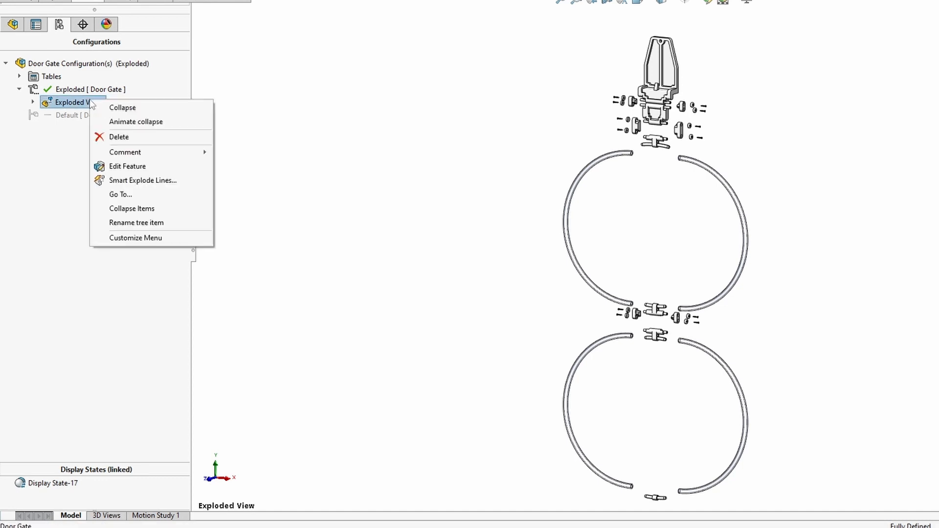
click(146, 122)
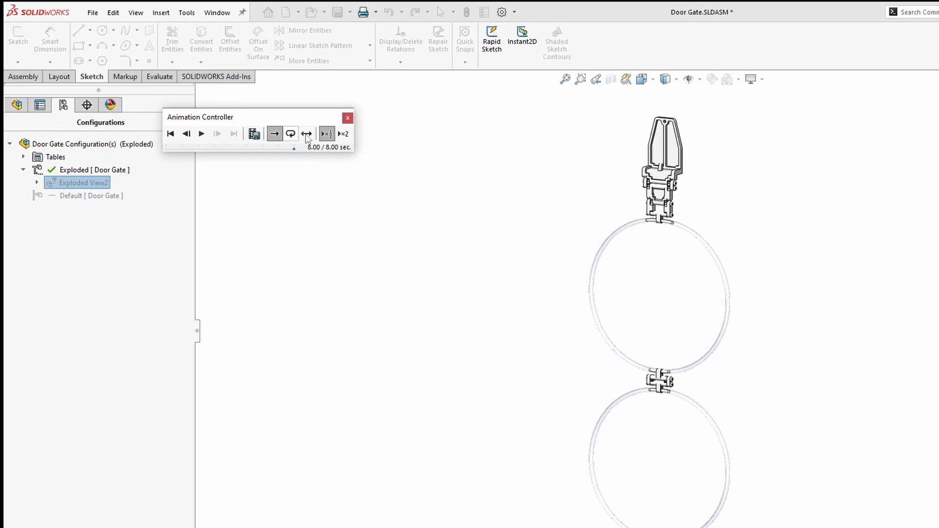
- Save the animation as the MP4 video file Door Gate.mp4
click(254, 134)
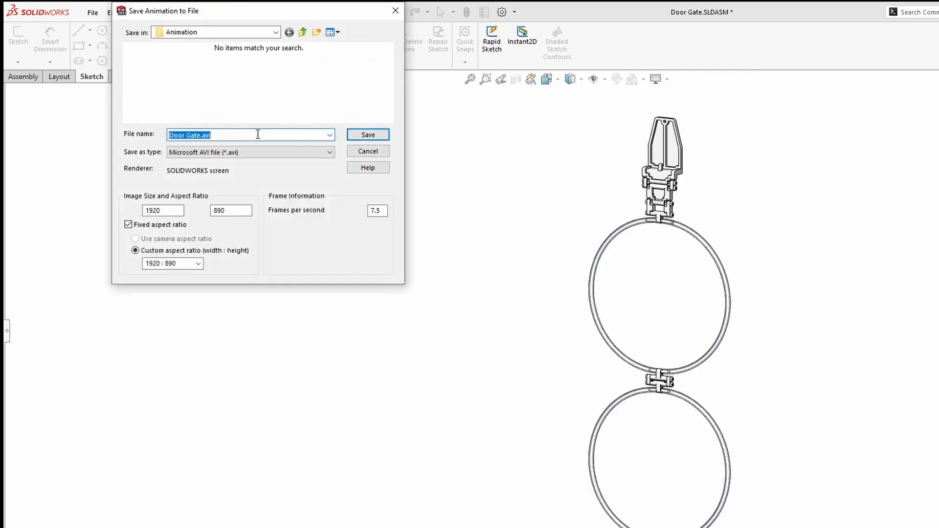
click(251, 152)
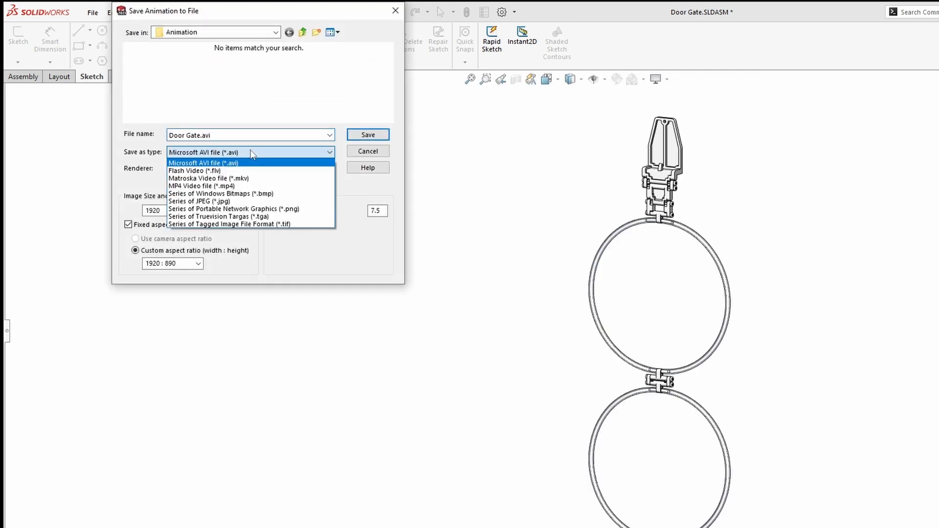
click(239, 188)
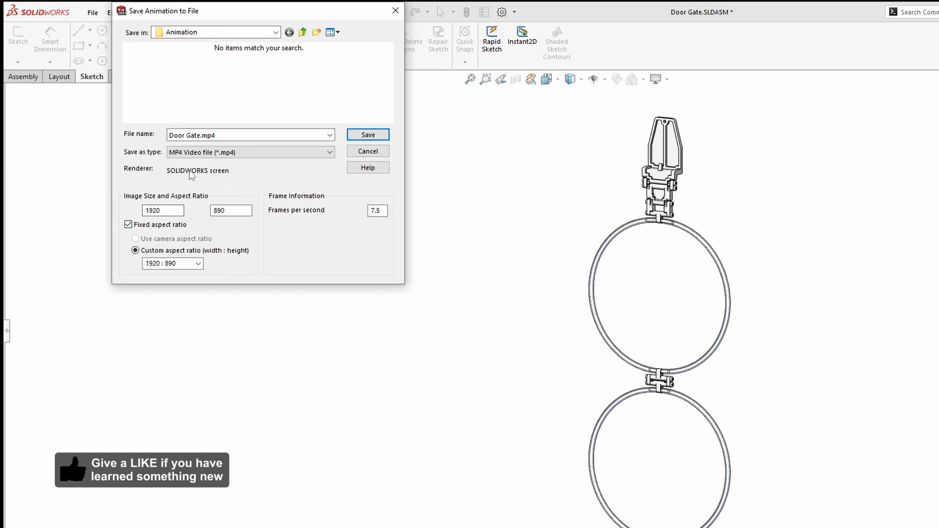
click(368, 134)
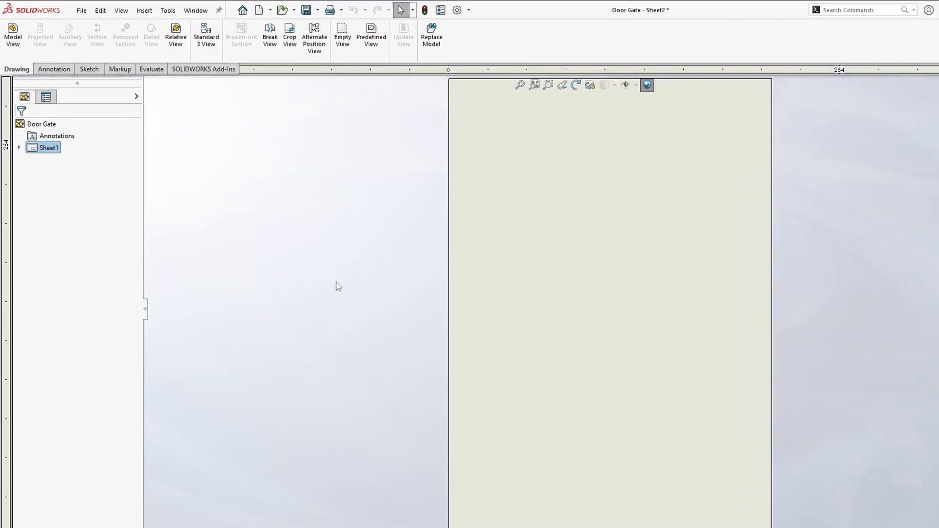
- Start a Door Gate model view using the Exploded configuration, checking Exploded View under More views
click(14, 33)
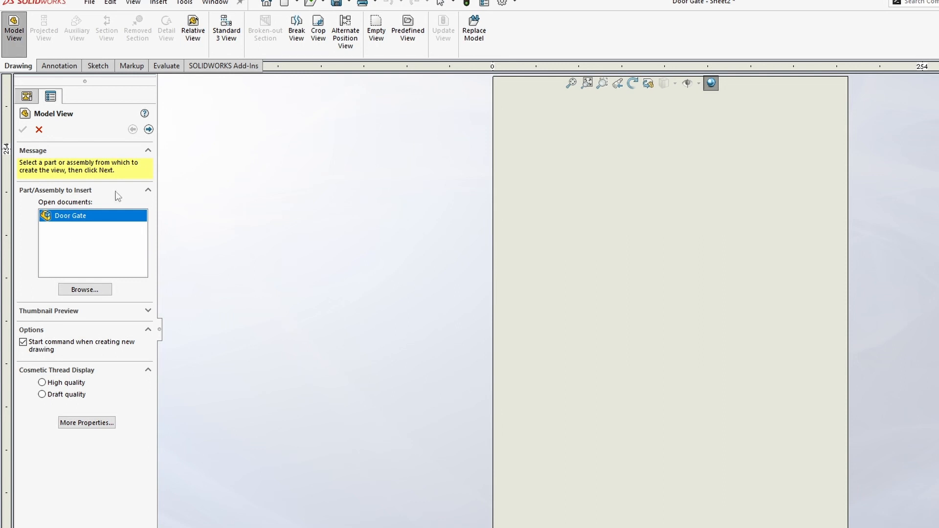
click(149, 129)
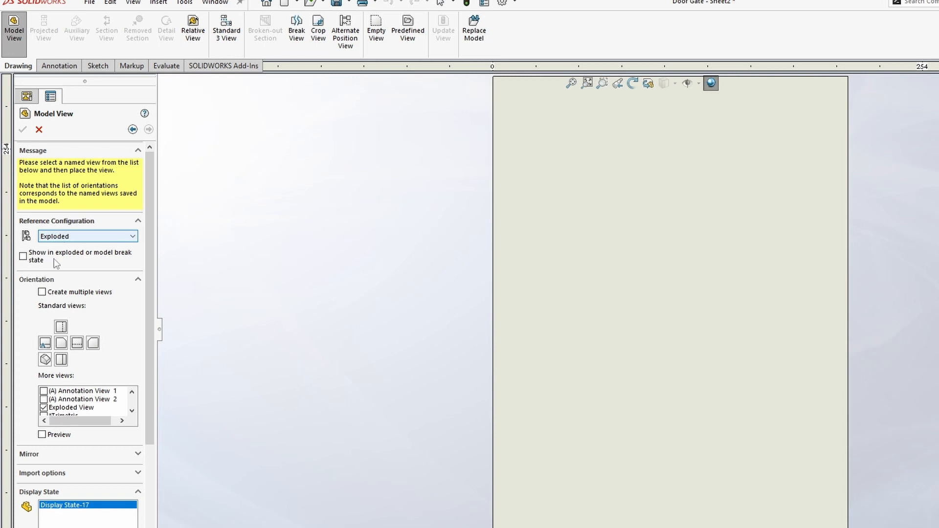
click(23, 256)
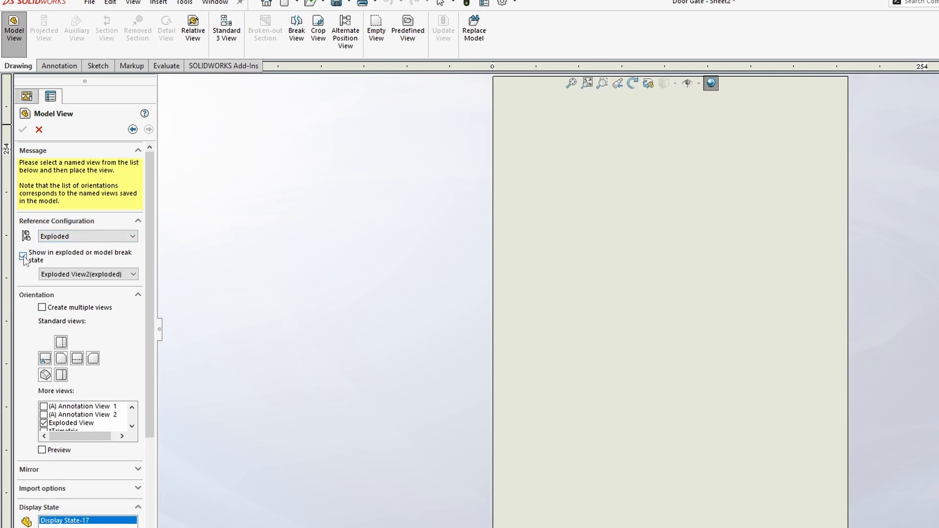
click(23, 256)
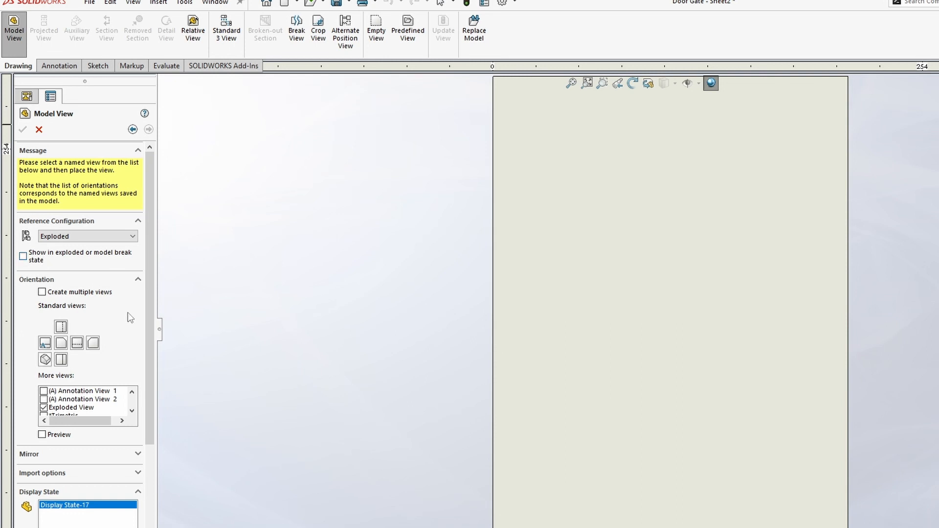
scroll(142, 361, down, 3)
click(132, 343)
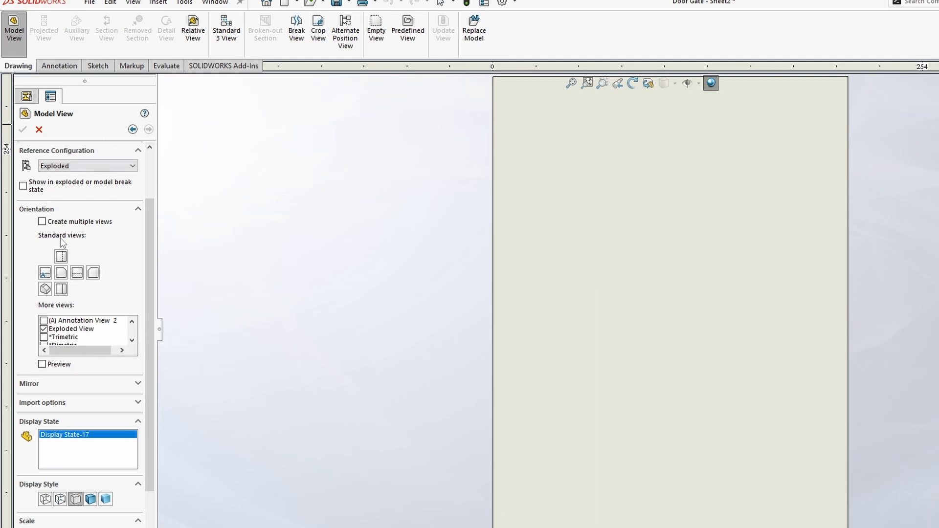
- Place the Door Gate view on the sheet, then select it and show it exploded with Exploded View2
click(661, 306)
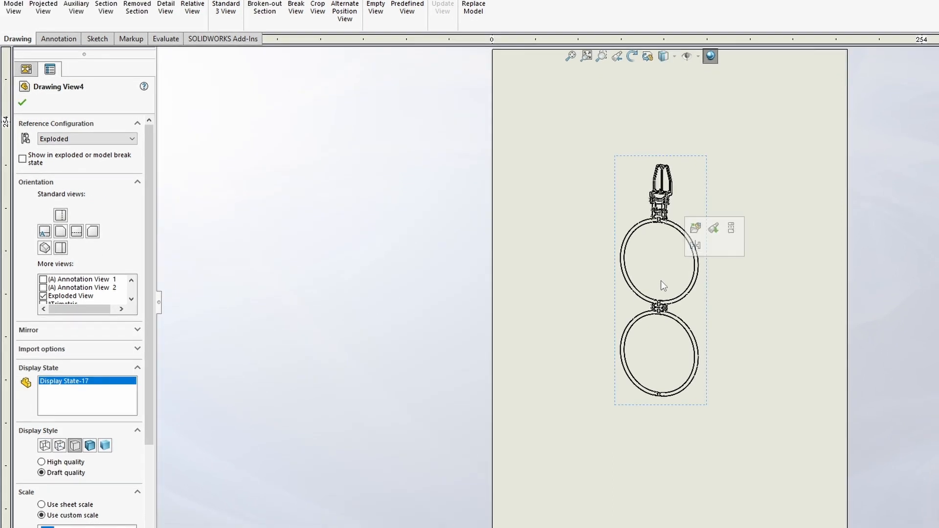
scroll(726, 231, down, 3)
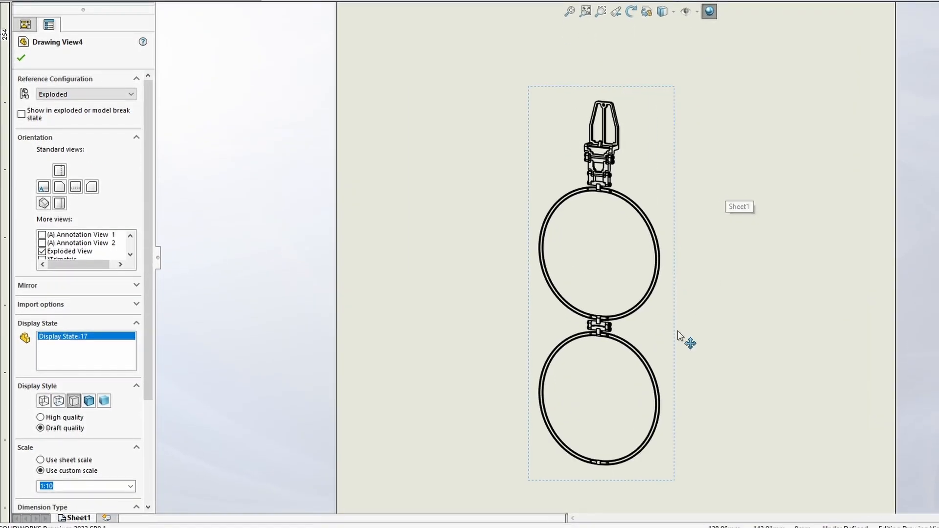
scroll(680, 336, down, 1)
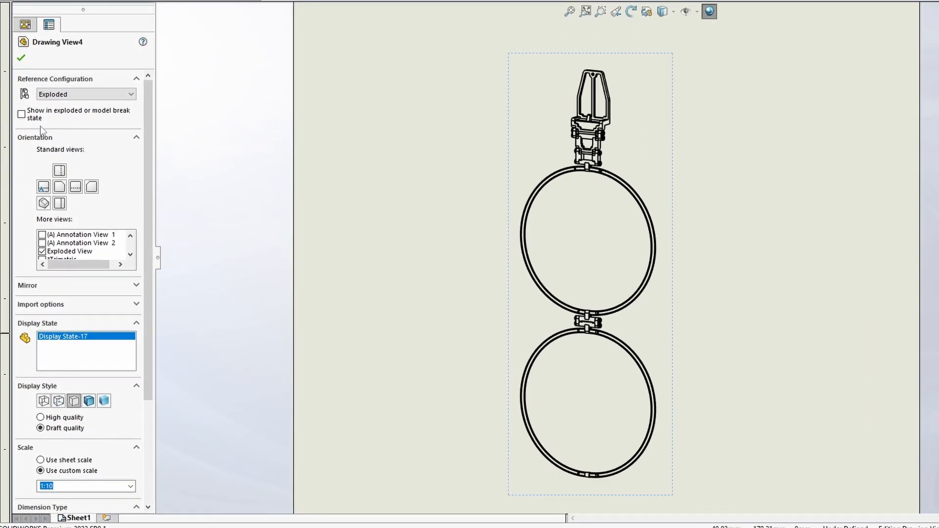
click(541, 98)
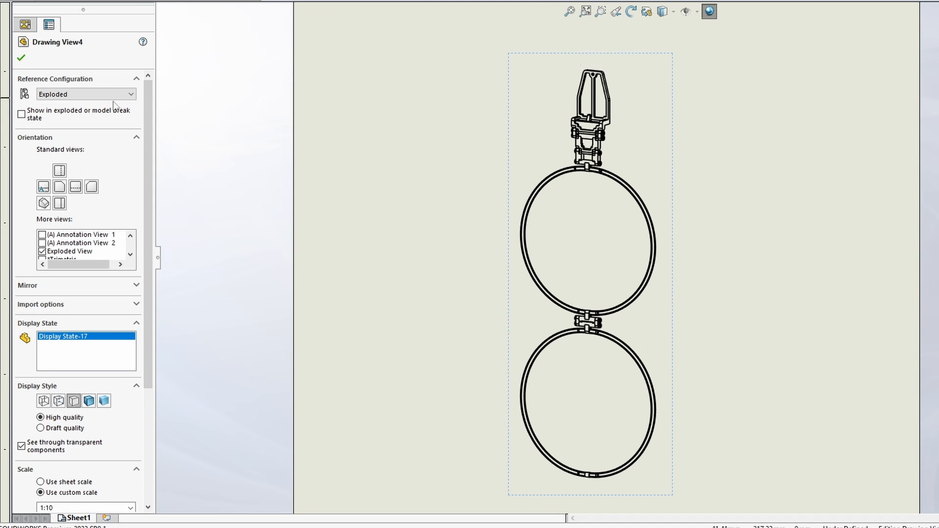
click(21, 115)
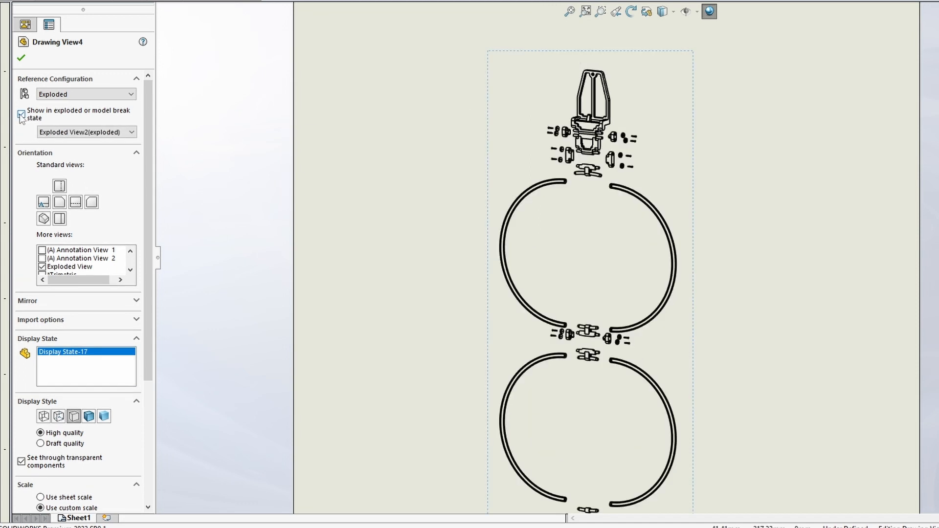